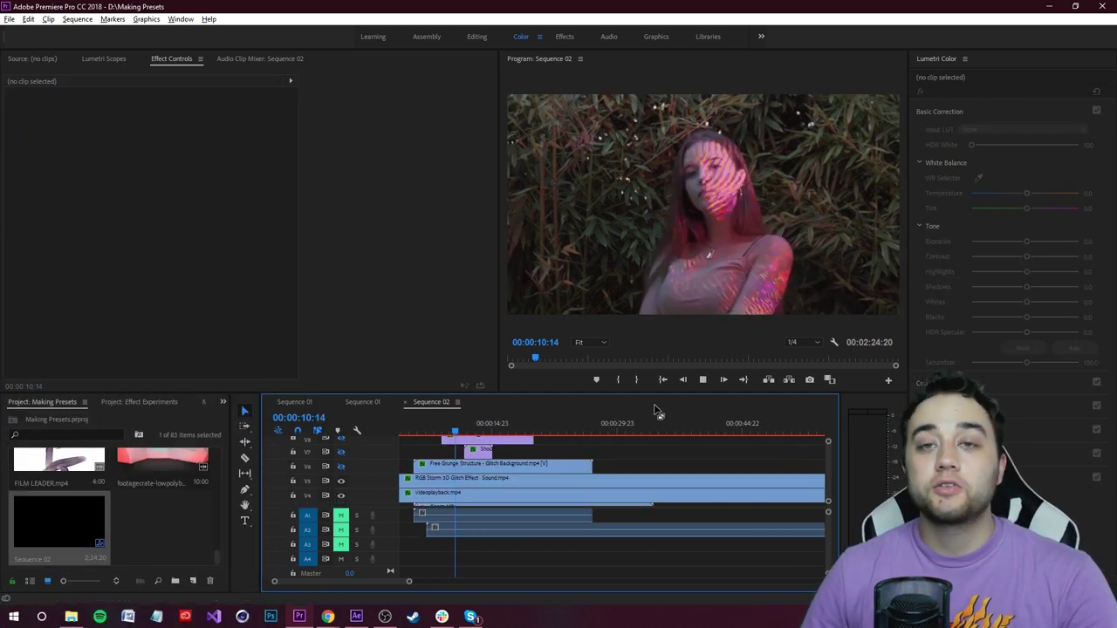
Check the Free Grunge Structure overlay clip's effects and scrub the example back to about 00:00:10:22.
click(545, 465)
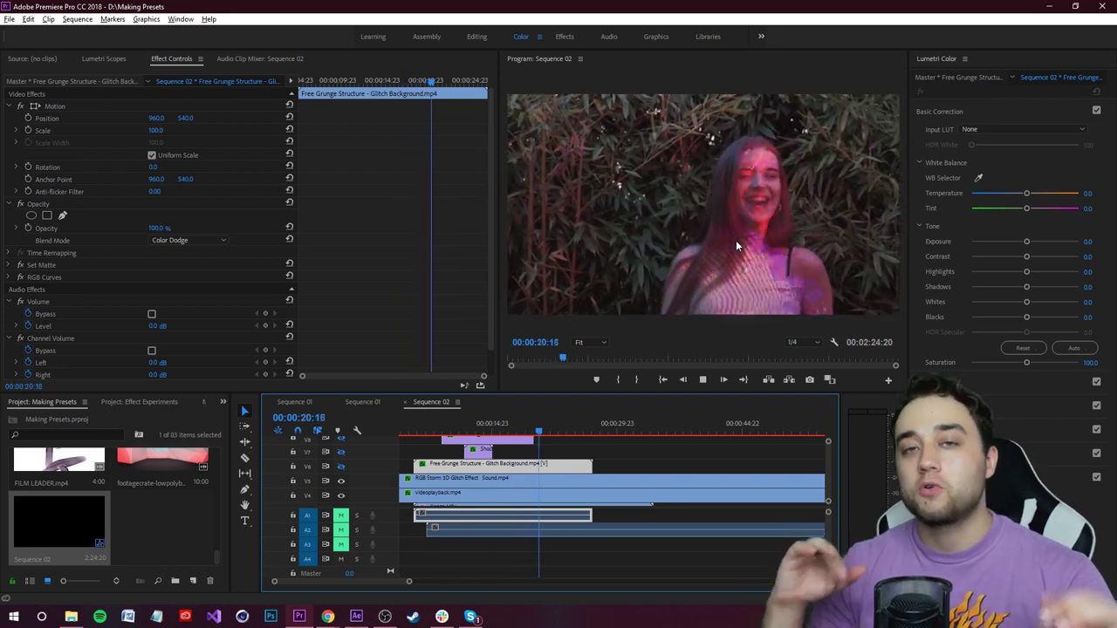
drag(562, 430, 458, 454)
drag(631, 457, 664, 465)
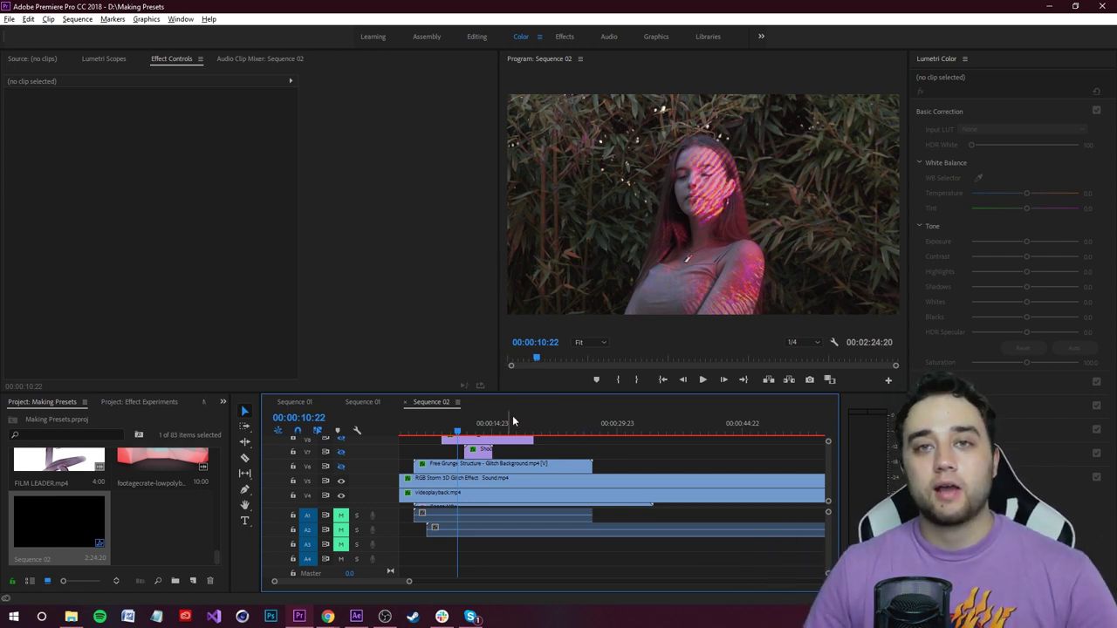
Inspect the effects on the C0093.MP4 clip at 00:05:41:17, collapse its Lumetri Color settings and deselect it.
scroll(535, 495, down, 2)
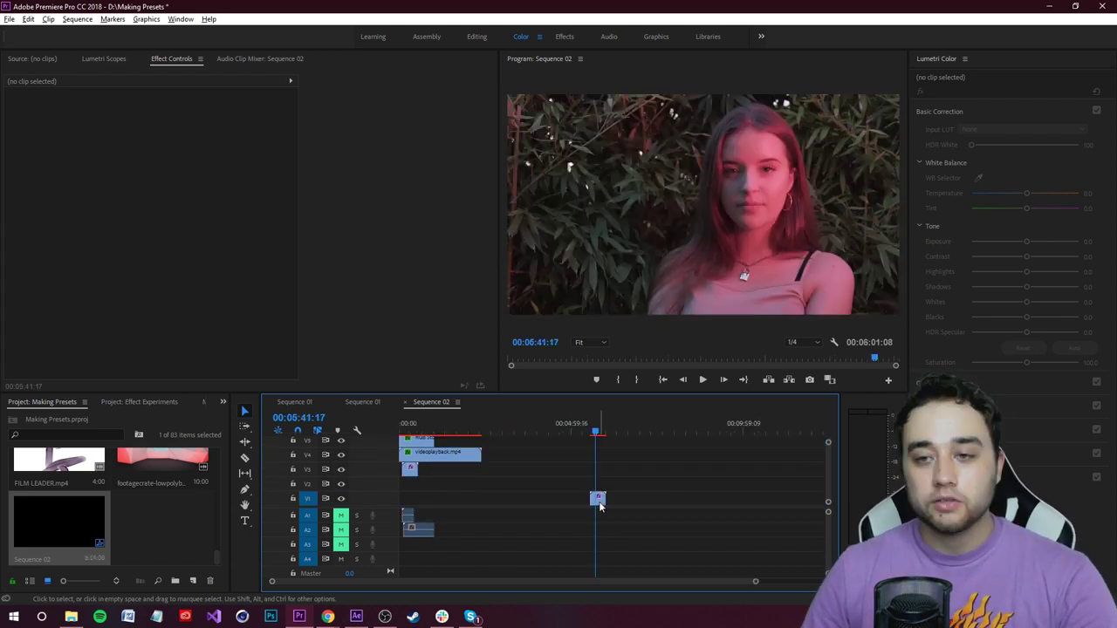
click(598, 499)
click(19, 269)
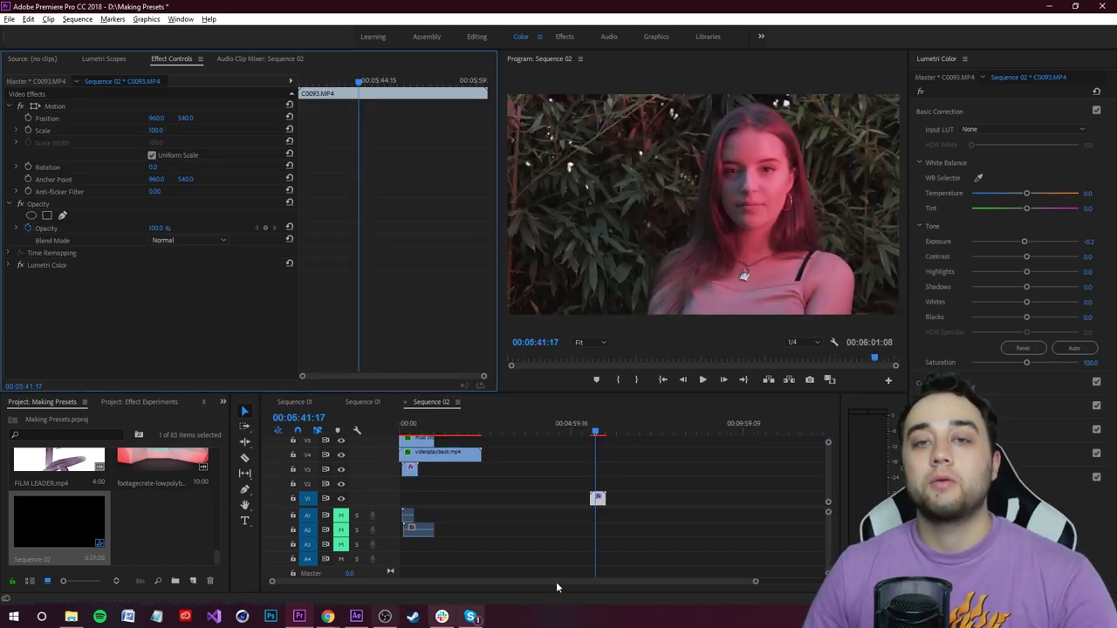
click(655, 464)
scroll(474, 493, up, 2)
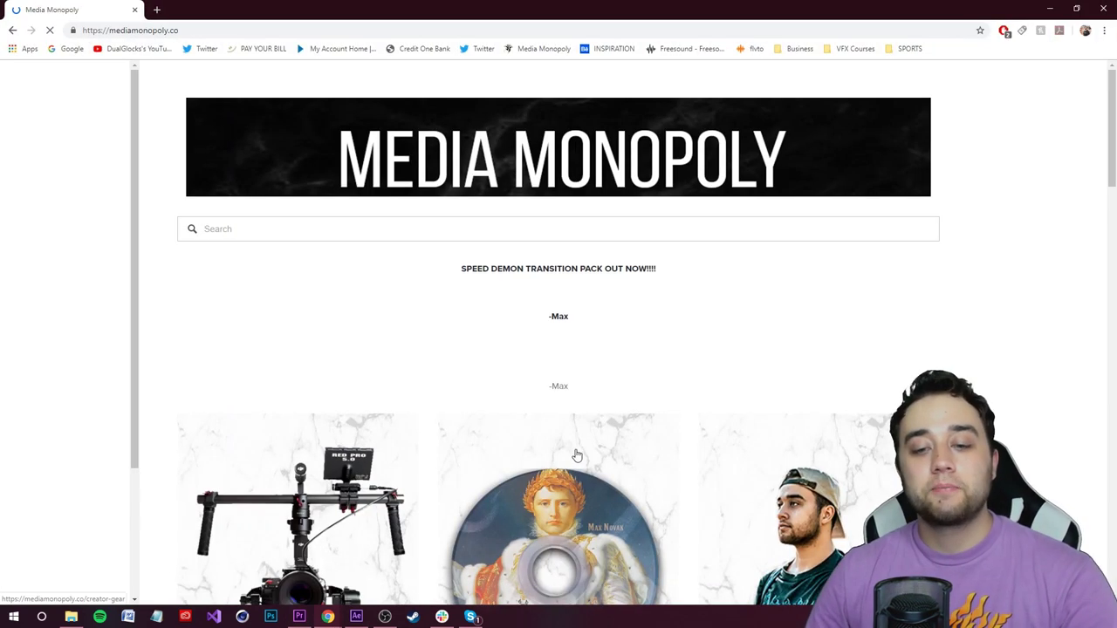
Look over the Media Monopoly home page in the browser and open its Video Products page.
scroll(576, 458, down, 4)
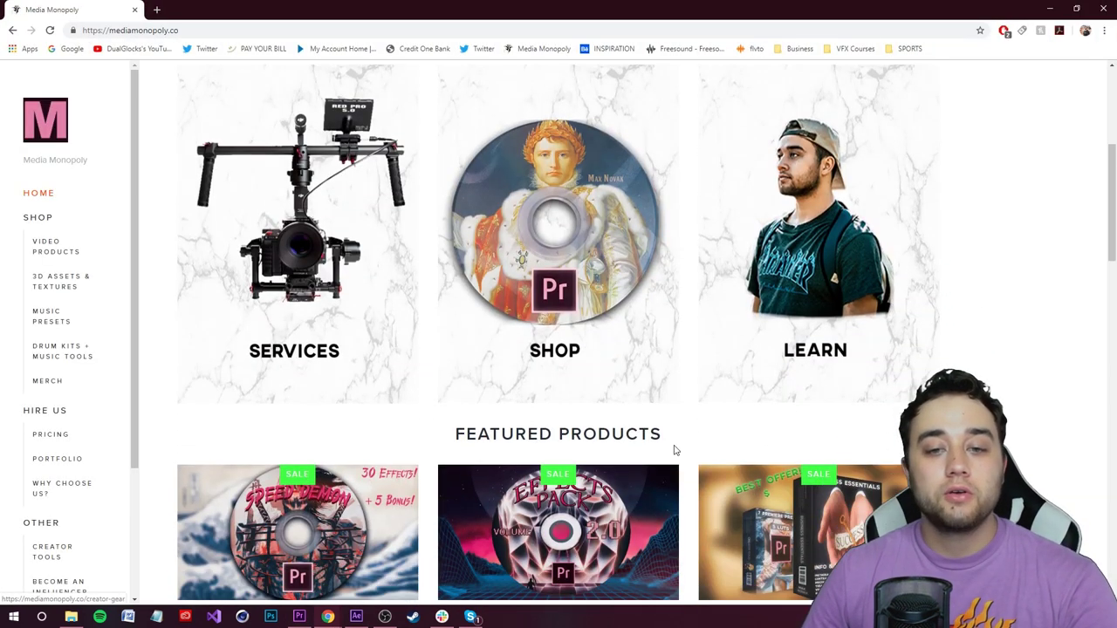
scroll(667, 445, down, 4)
scroll(437, 350, up, 4)
click(35, 252)
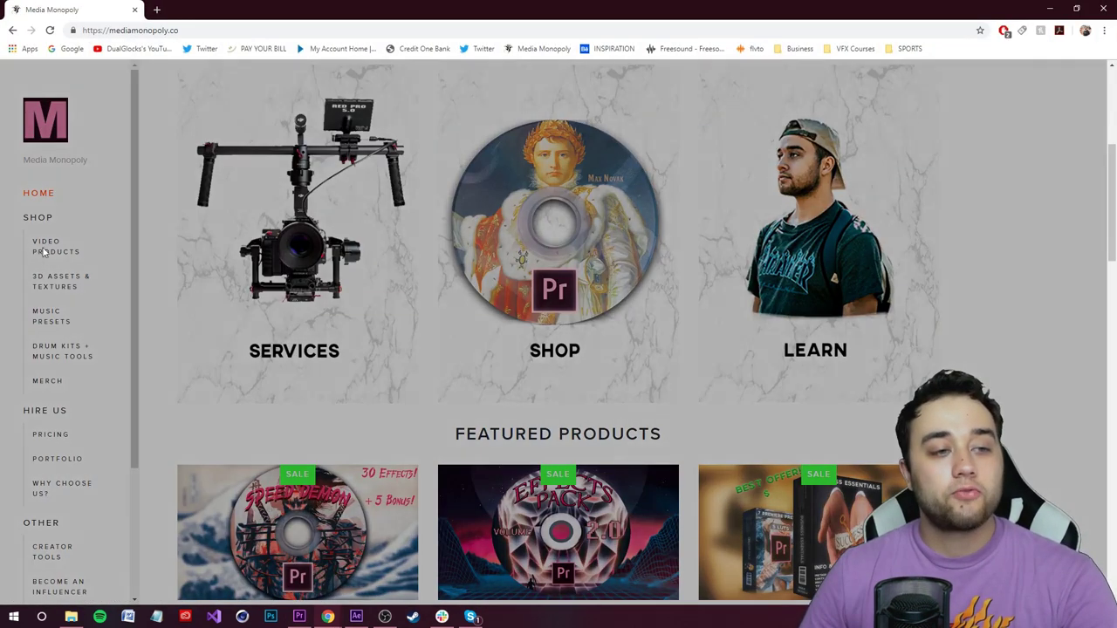
click(722, 147)
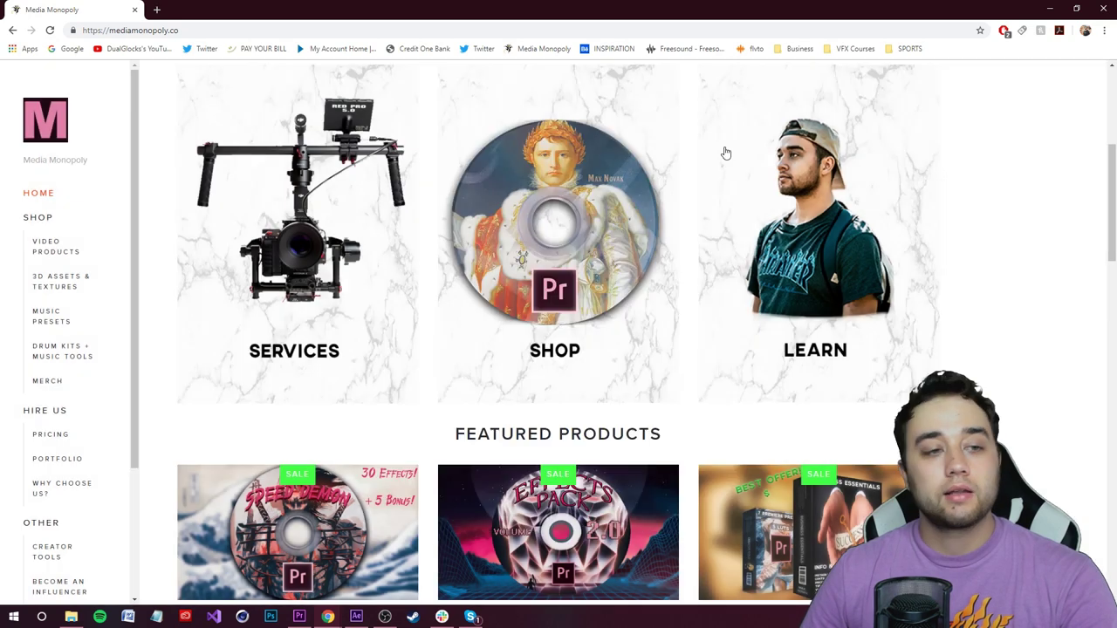
click(73, 248)
Browse the preset and free packs among the video products, and return to Premiere Pro.
scroll(675, 192, down, 6)
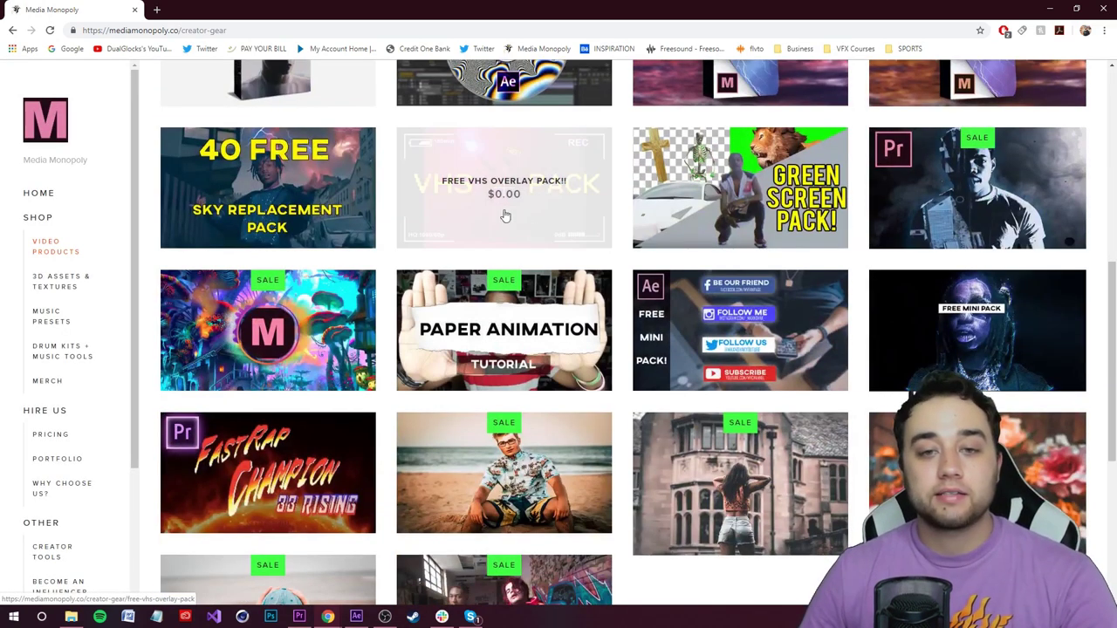
scroll(498, 208, up, 4)
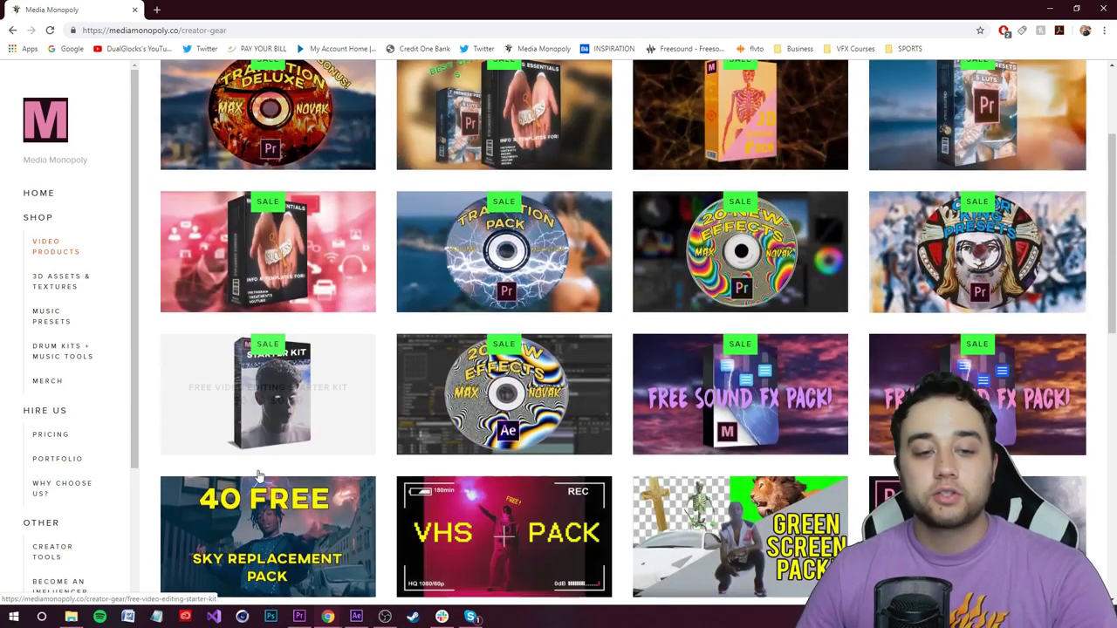
scroll(322, 437, down, 1)
scroll(387, 457, up, 3)
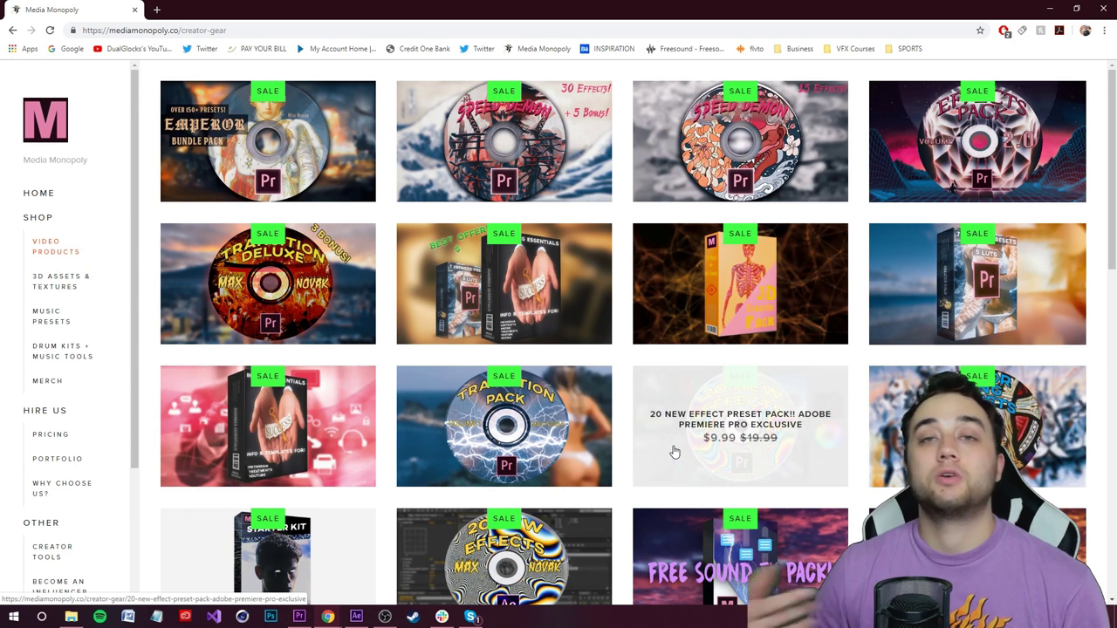
scroll(542, 350, down, 2)
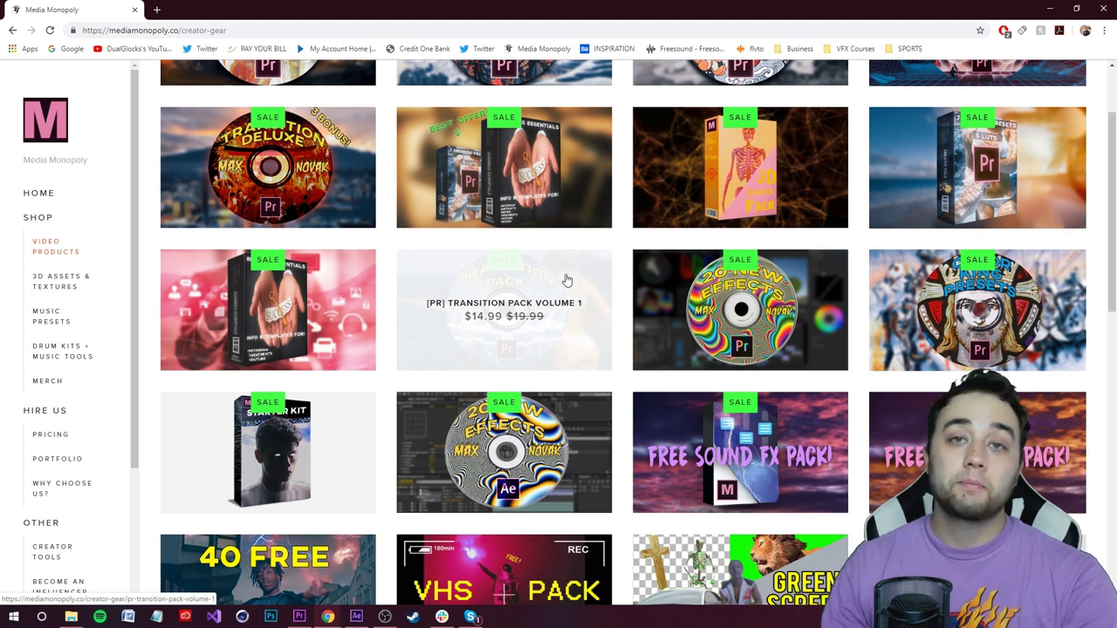
click(1050, 8)
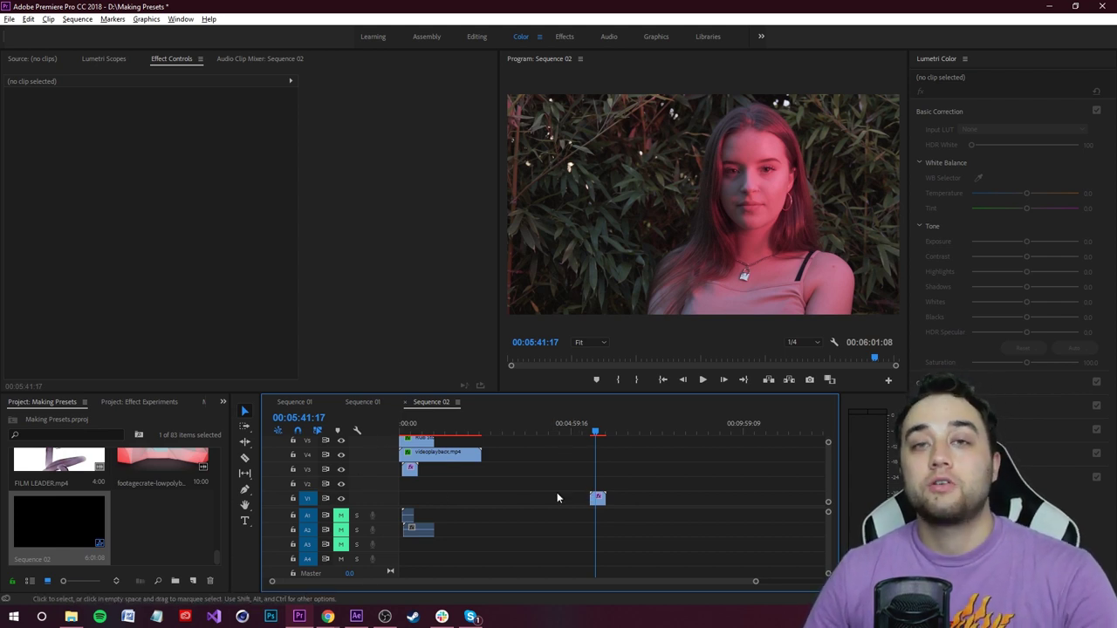
Try placing FILM LEADER.mp4 on track V2 near the start of the C0093.MP4 clip.
scroll(56, 528, up, 1)
mouse_move(56, 524)
mouse_down()
mouse_move(501, 431)
mouse_move(593, 494)
mouse_move(590, 483)
mouse_move(634, 478)
mouse_up()
scroll(557, 502, up, 2)
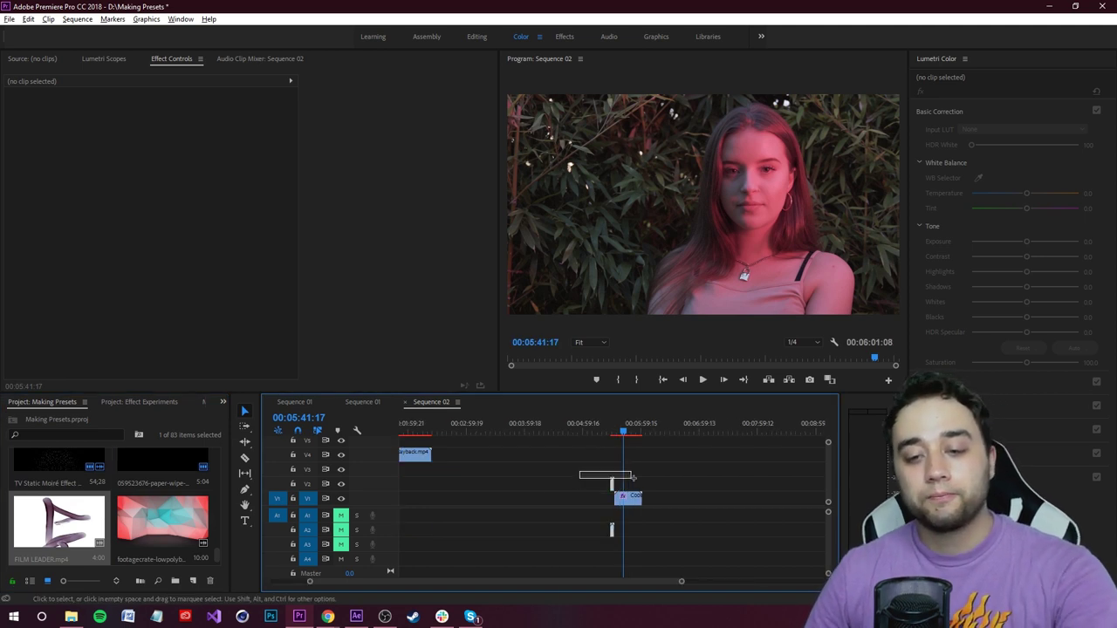
scroll(618, 494, up, 1)
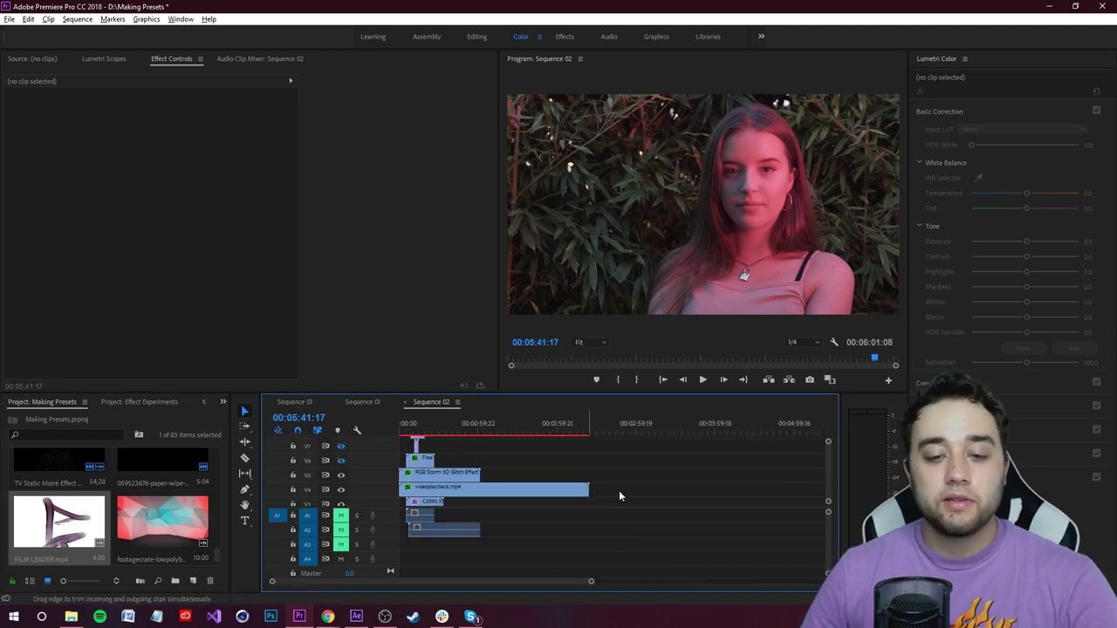
Move the stacked videoplayback, RGB Storm and Free Grunge clips along the timeline to the five-minute area.
mouse_move(618, 492)
mouse_down()
mouse_move(429, 462)
mouse_move(619, 497)
mouse_move(561, 495)
mouse_move(573, 495)
mouse_up()
key(minus)
key(minus)
click(610, 489)
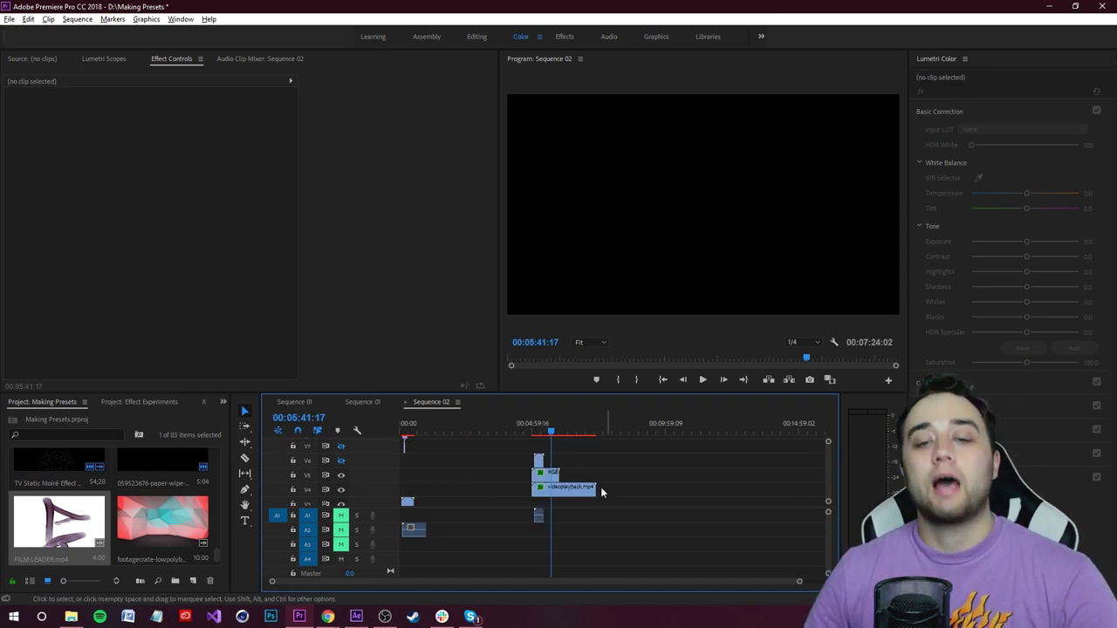
scroll(571, 493, up, 3)
click(474, 516)
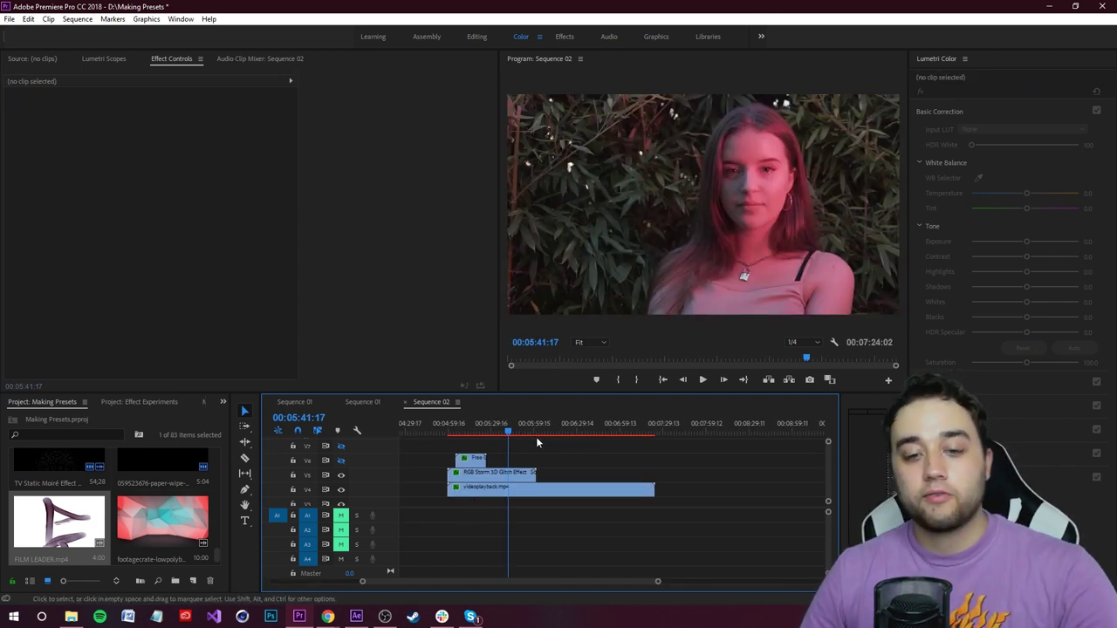
Preview the videoplayback.mp4 overlay on V2, bringing the playhead to 00:05:19:01.
click(475, 432)
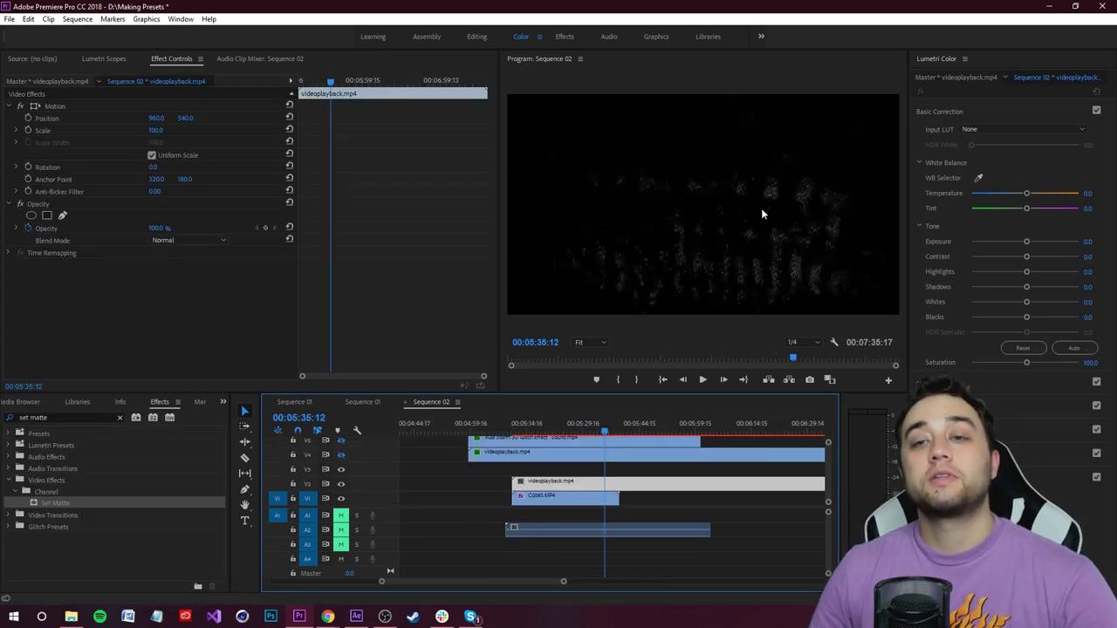
drag(637, 431, 546, 486)
key(space)
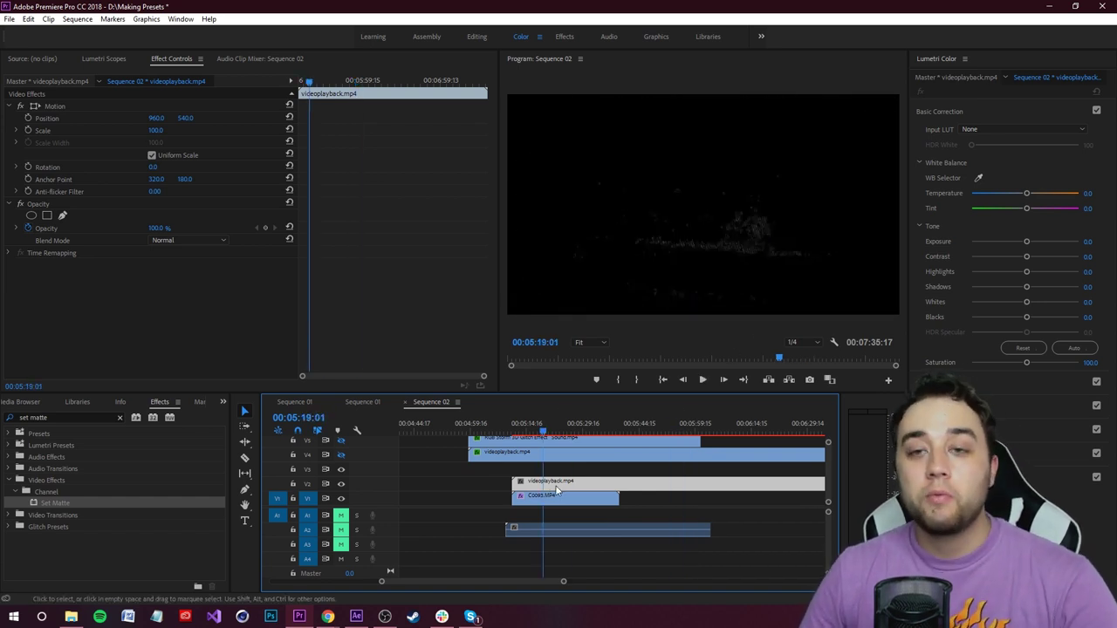
Clear the old effects search and search the effects library for "set matte".
click(60, 417)
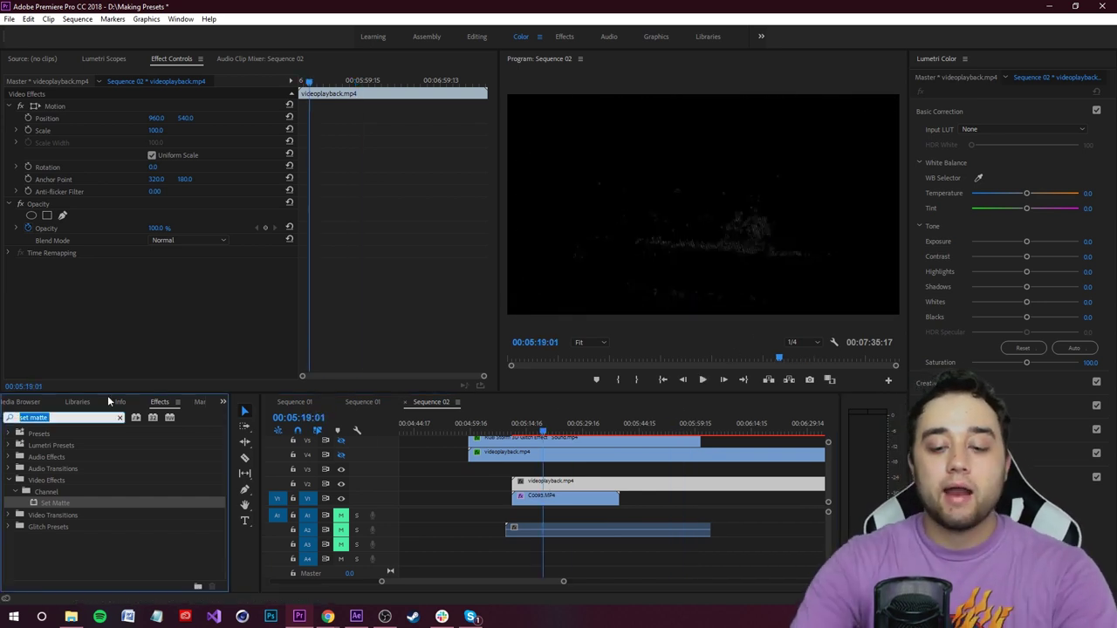
key(BackSpace)
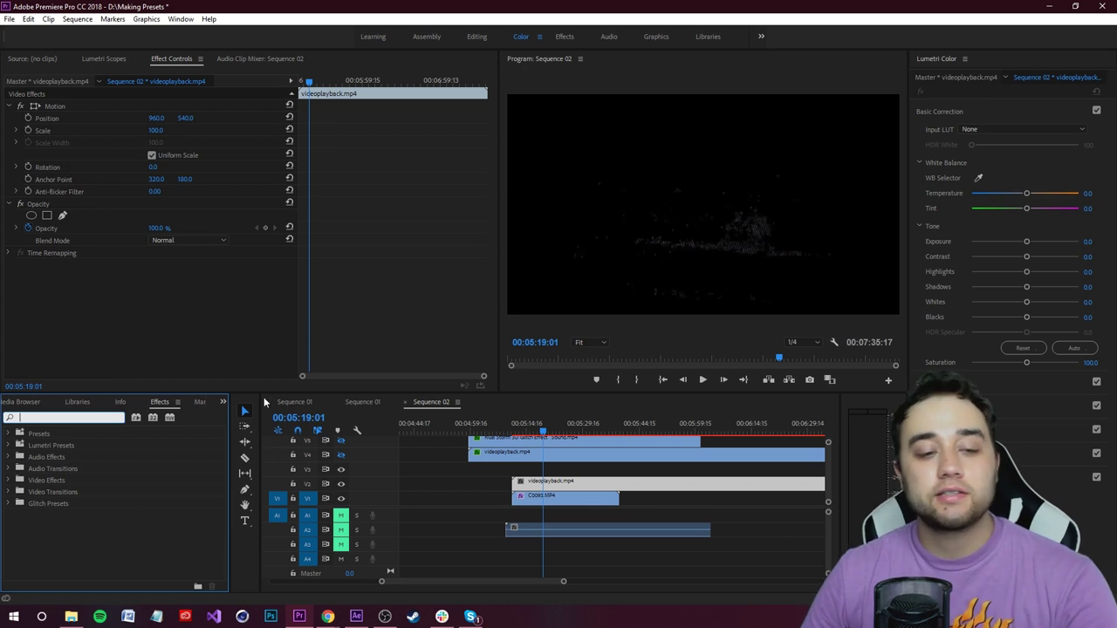
click(223, 403)
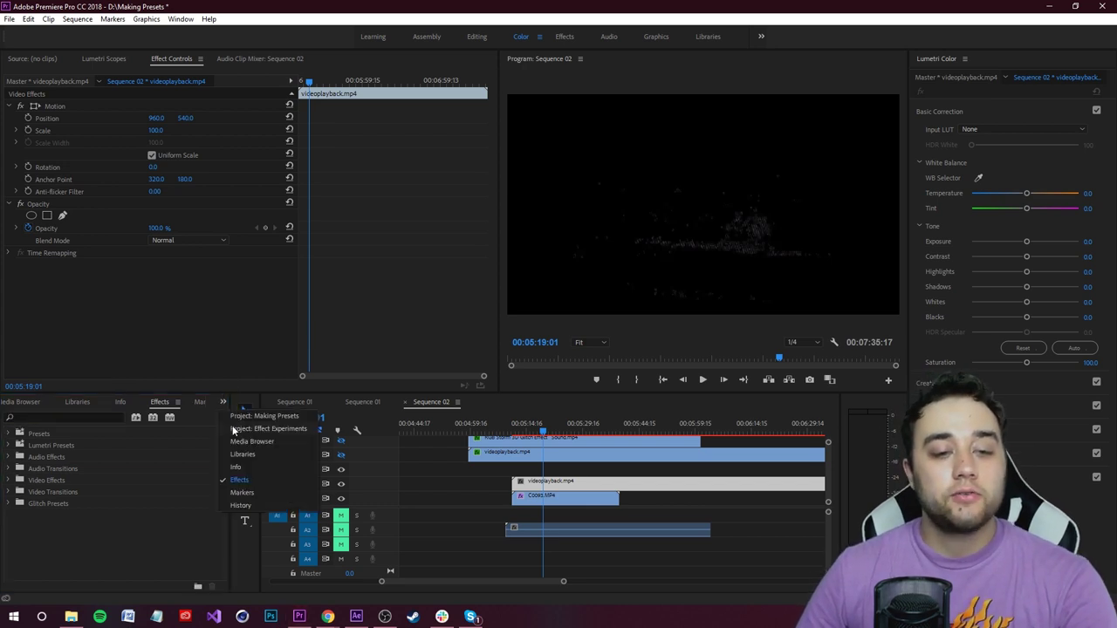
click(245, 480)
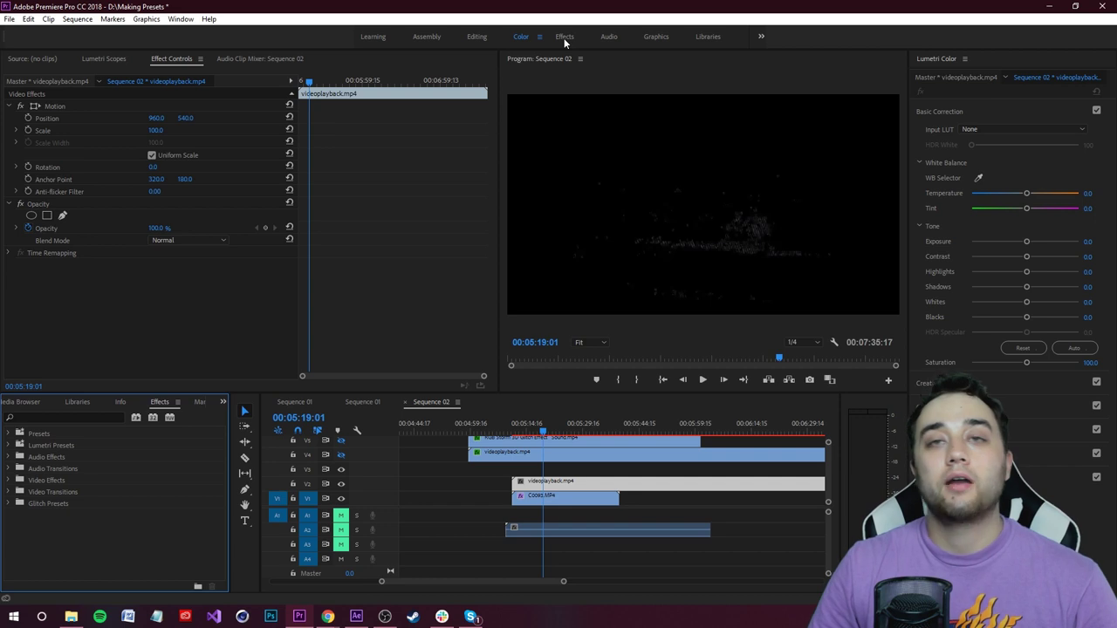
click(58, 417)
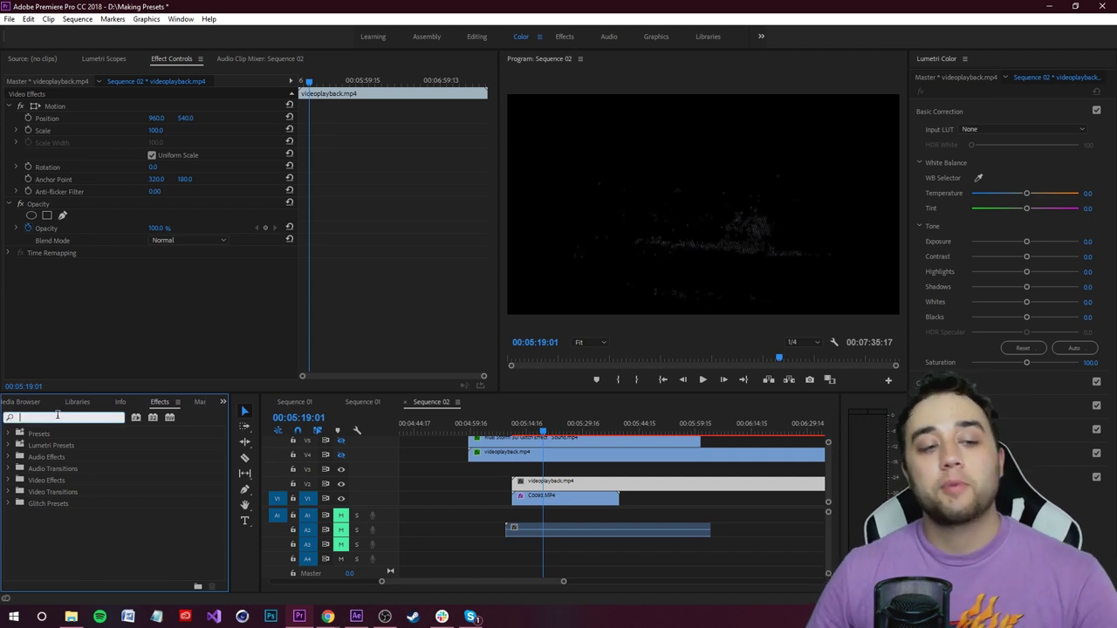
text(set matte)
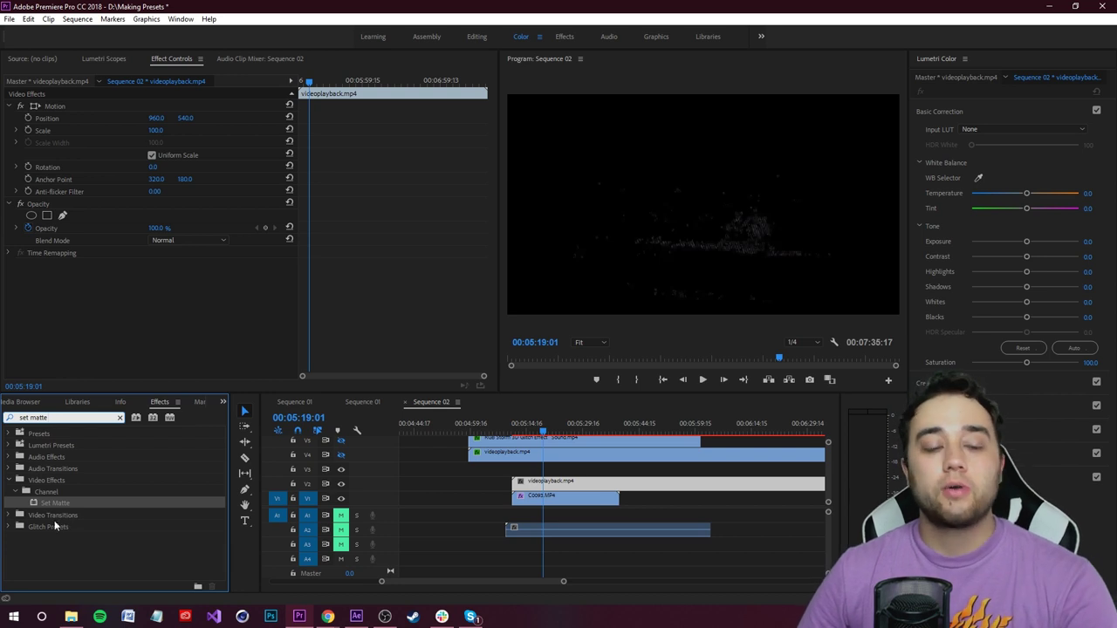
Apply the Set Matte effect to videoplayback.mp4 on V2 and bring up the clip's effect settings.
drag(44, 504, 563, 501)
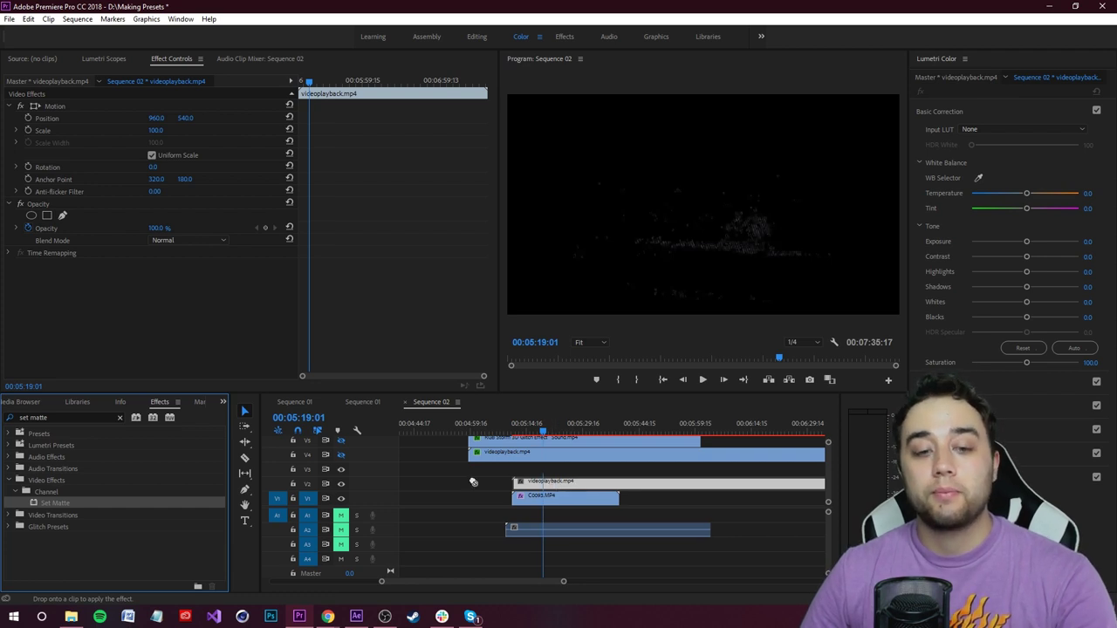
scroll(473, 482, up, 2)
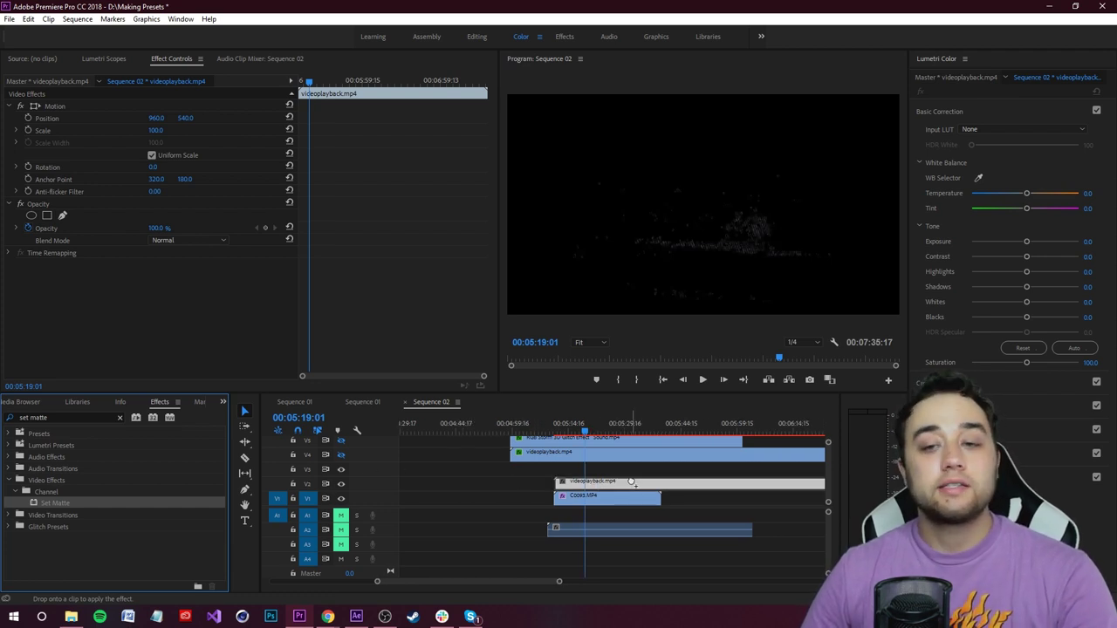
drag(630, 482, 633, 483)
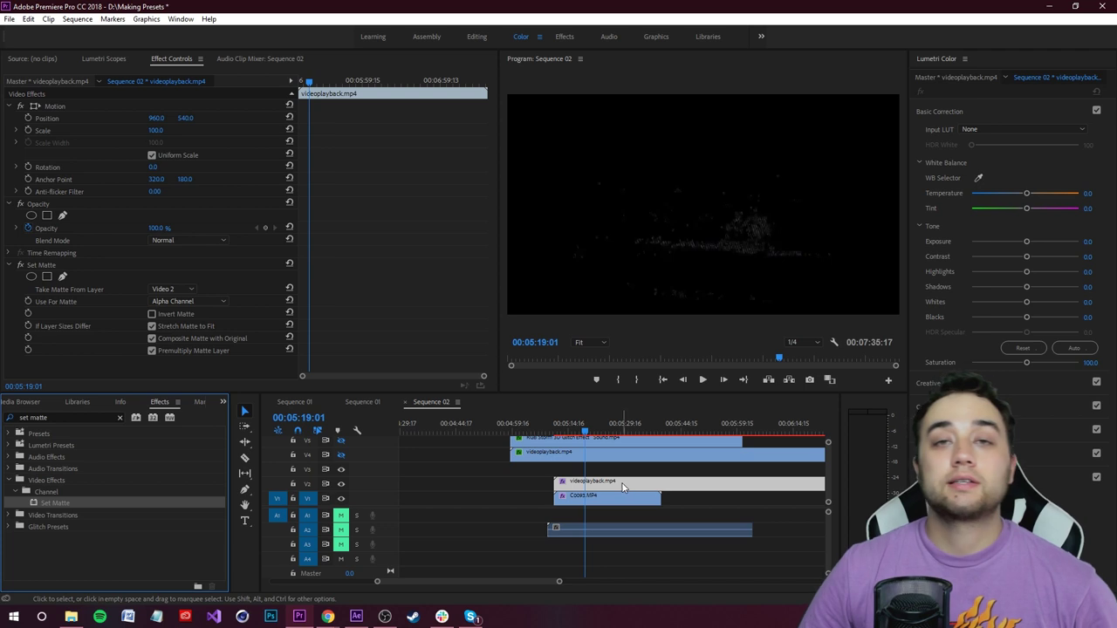
click(622, 487)
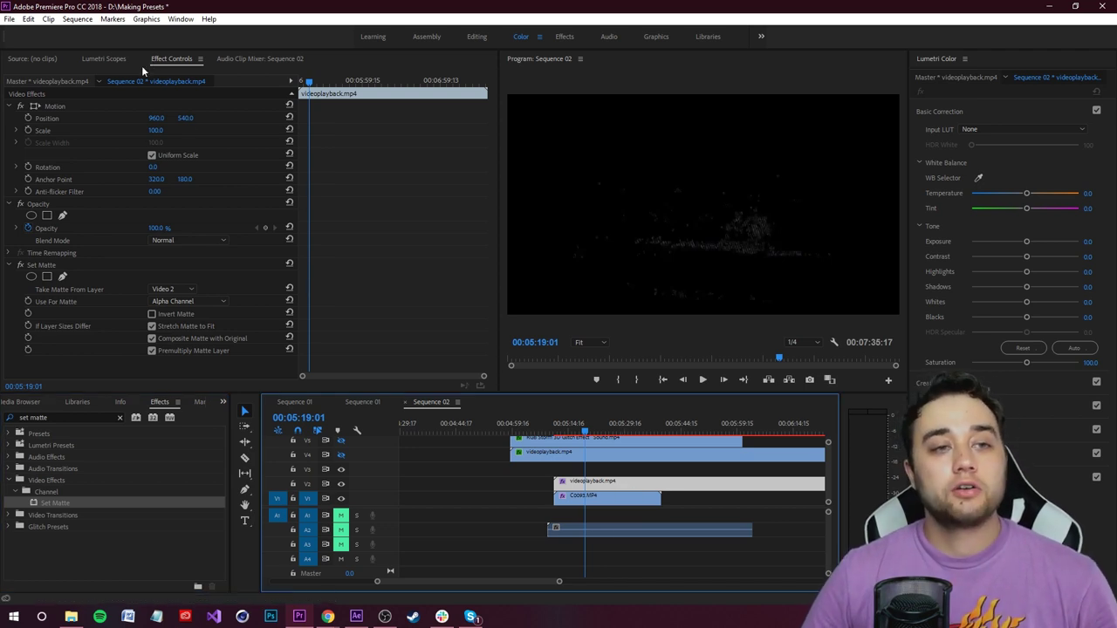
click(170, 59)
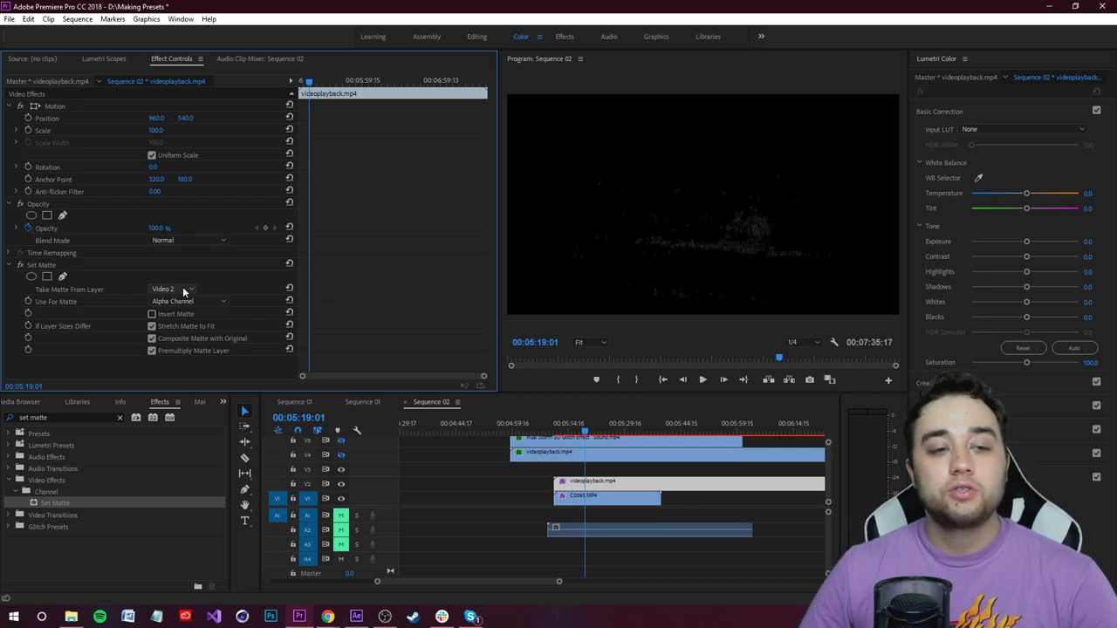
Move C0093.MP4 and videoplayback.mp4 up one track to V2 and V3, and select videoplayback.mp4.
click(583, 502)
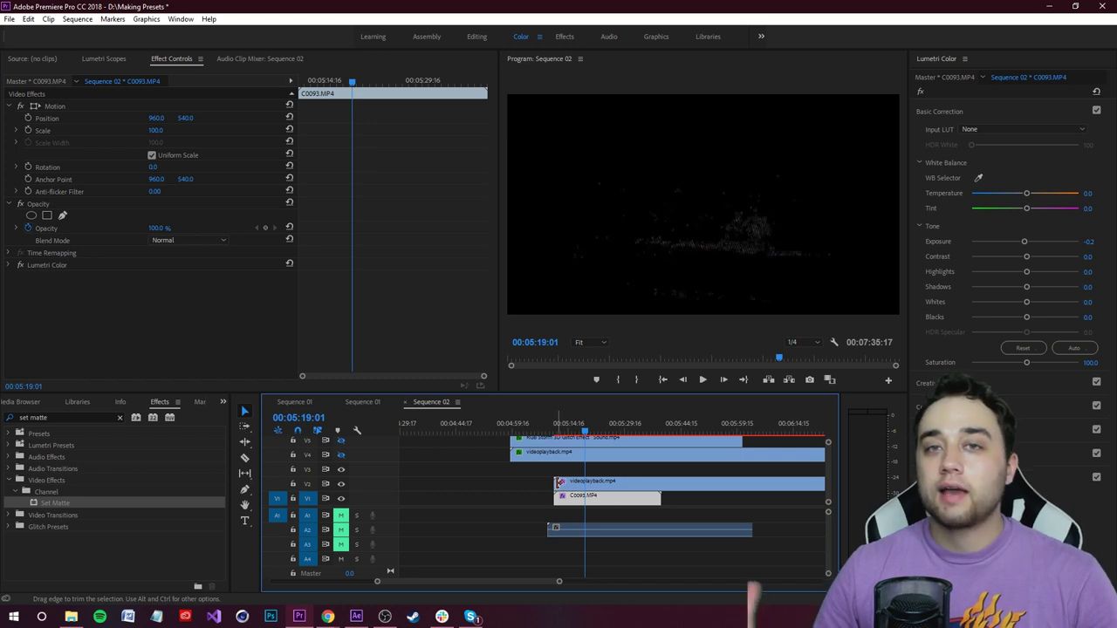
drag(503, 465, 598, 486)
click(599, 499)
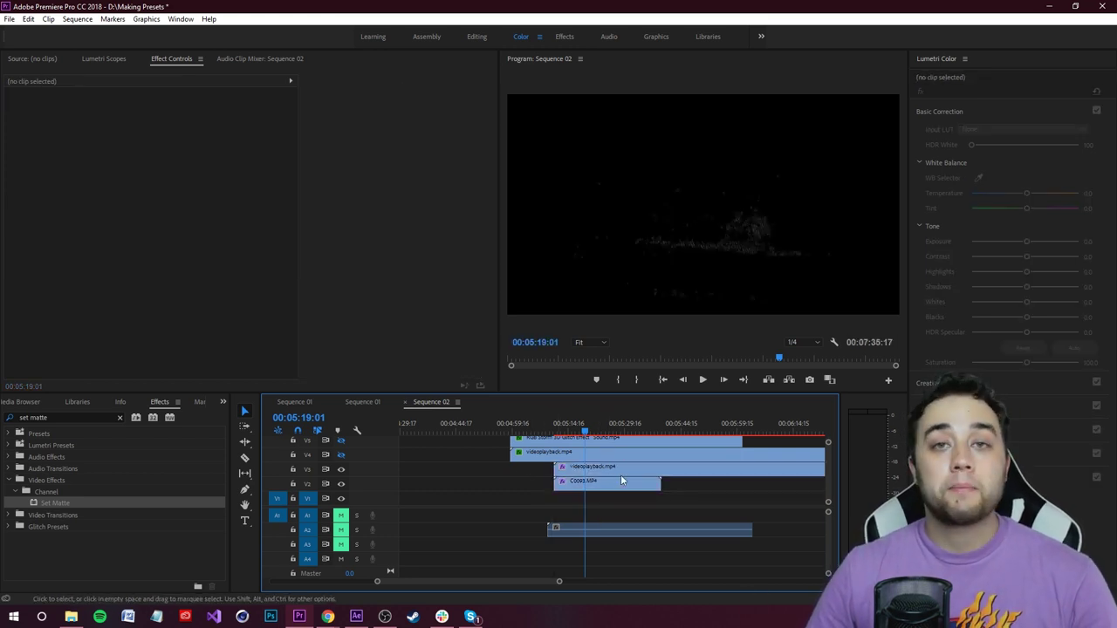
click(619, 473)
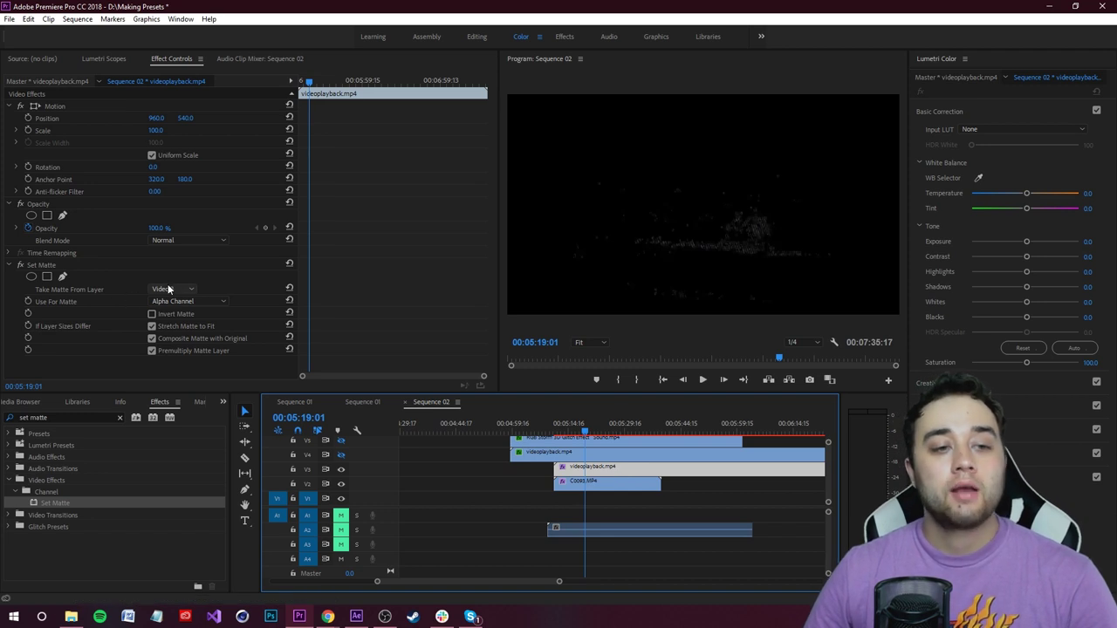
Return both clips to V1 and V2, and reselect videoplayback.mp4 to show its Set Matte settings.
click(495, 479)
drag(530, 475, 597, 504)
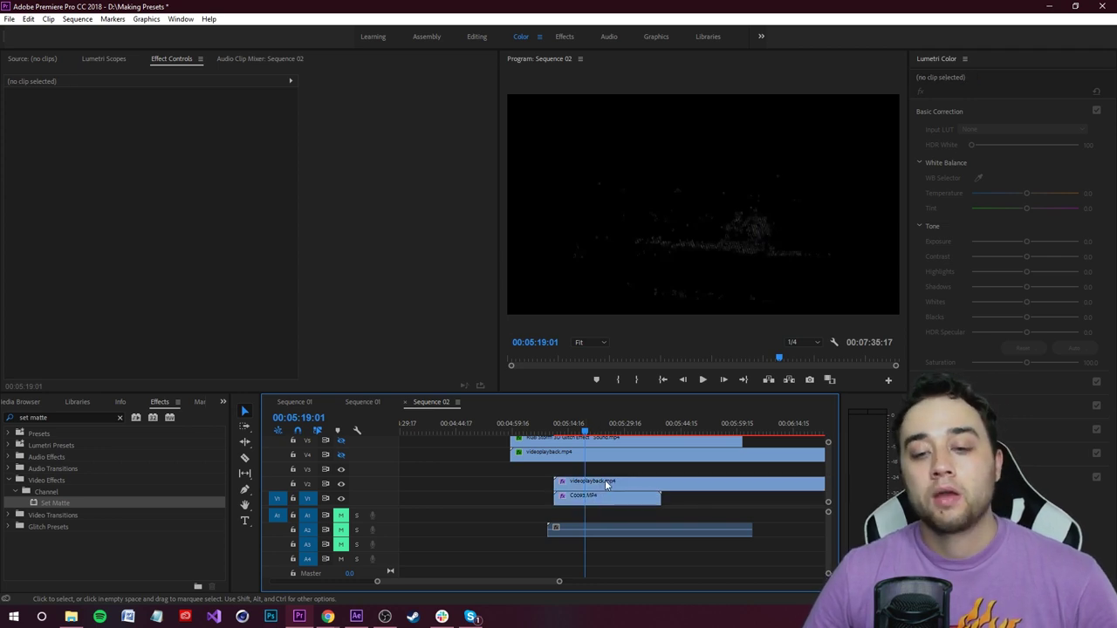
click(616, 481)
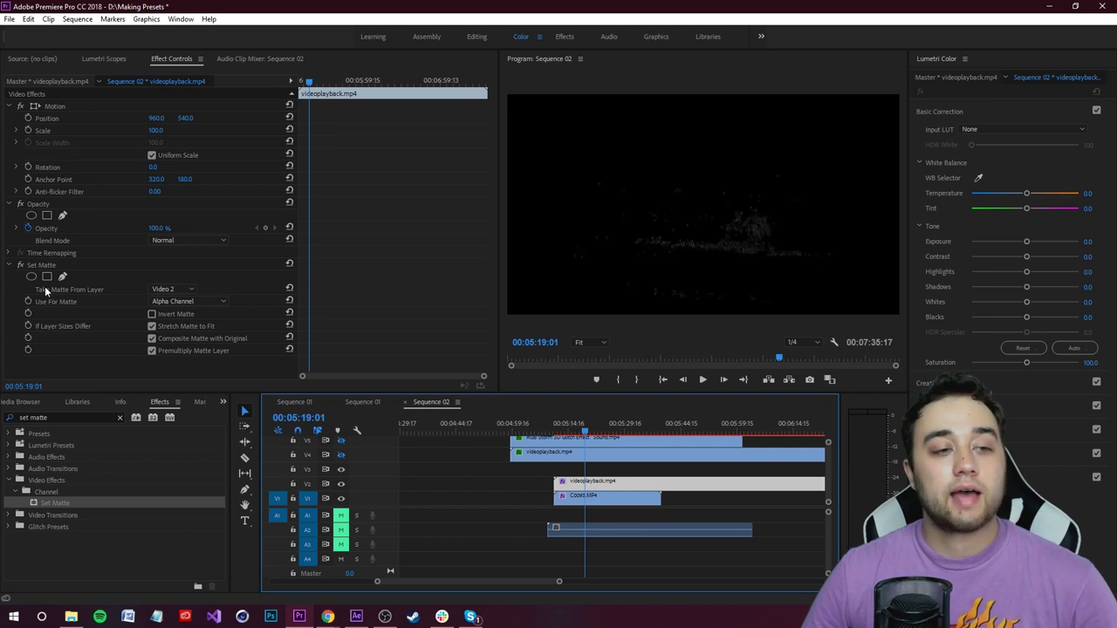
Set videoplayback.mp4's Set Matte to take the matte from Video 1 and use Saturation for the matte.
click(184, 291)
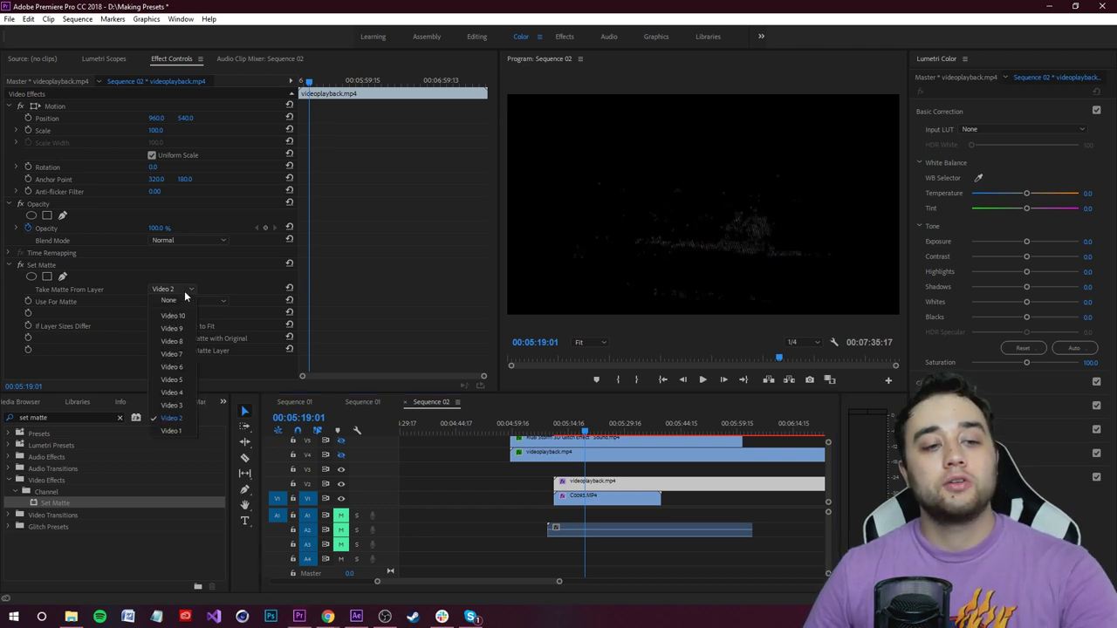
click(183, 427)
click(610, 497)
click(614, 485)
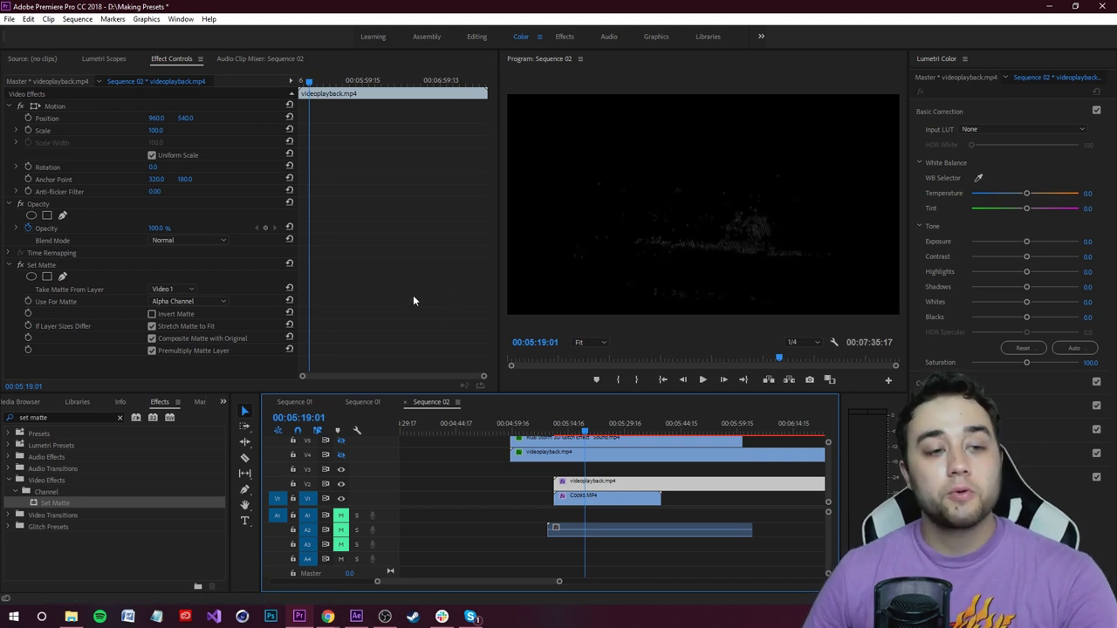
click(219, 303)
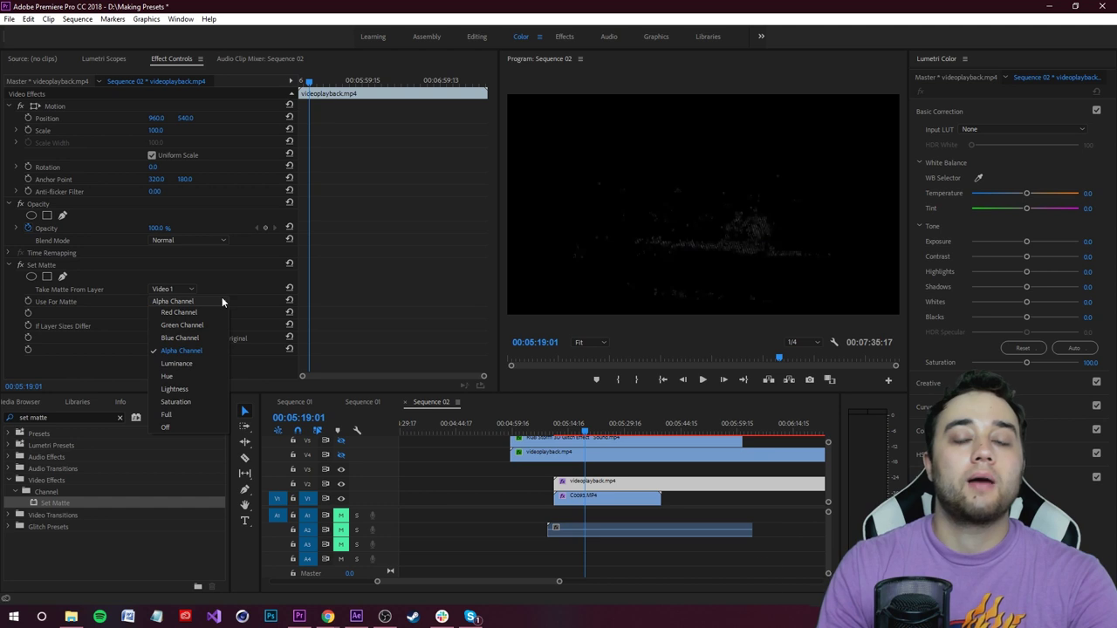
click(199, 402)
Play back the matted overlay at several points, including in the enlarged program view, to examine how it falls on the subject.
key(space)
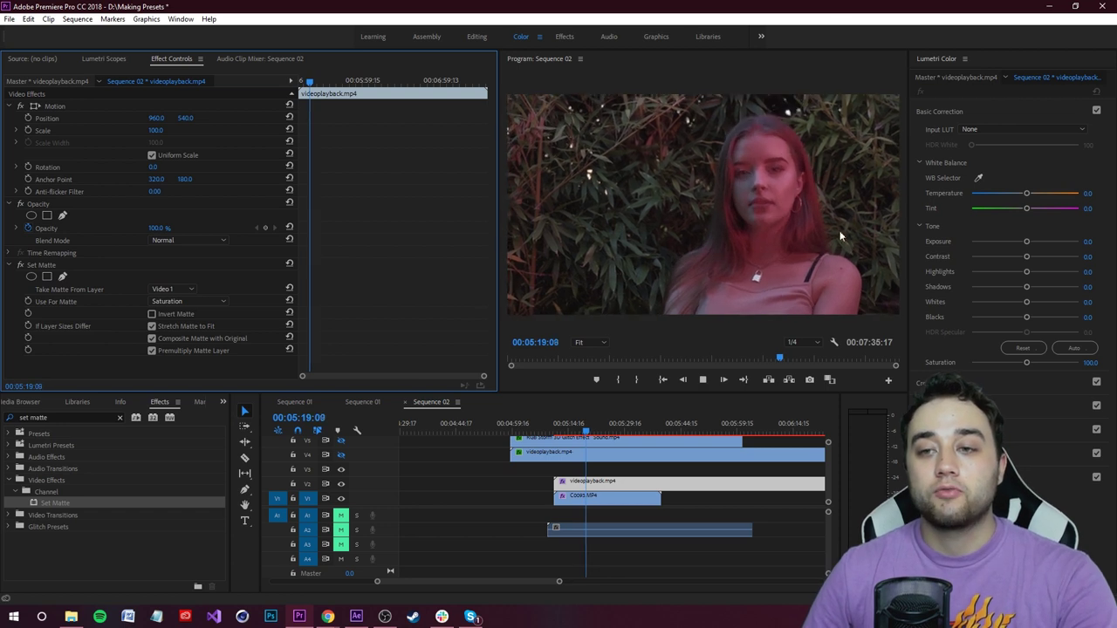
click(584, 426)
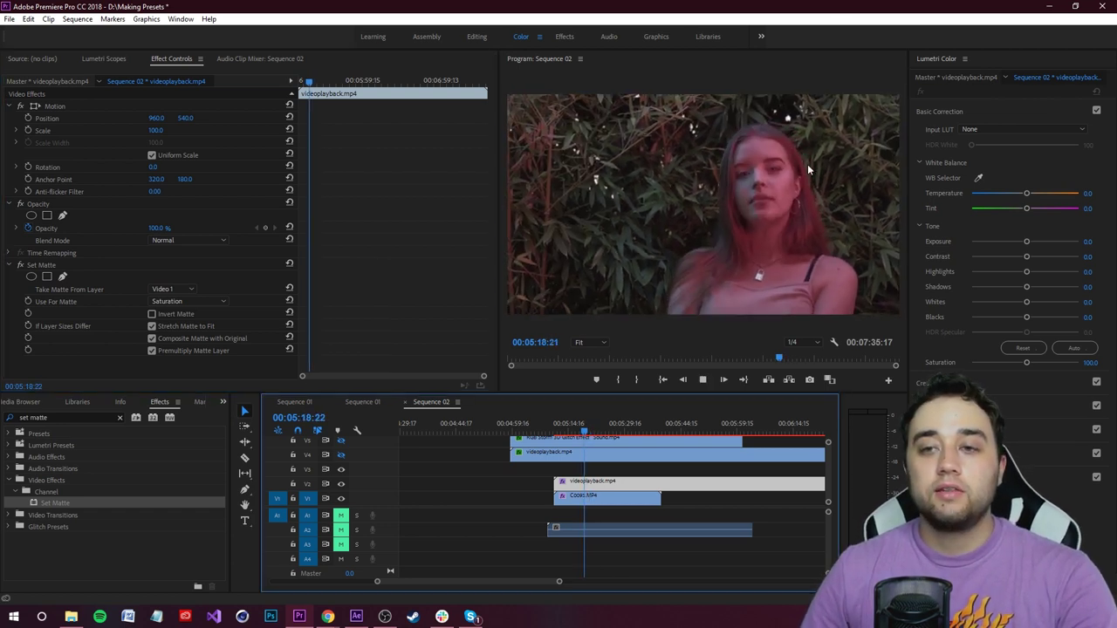
key(grave)
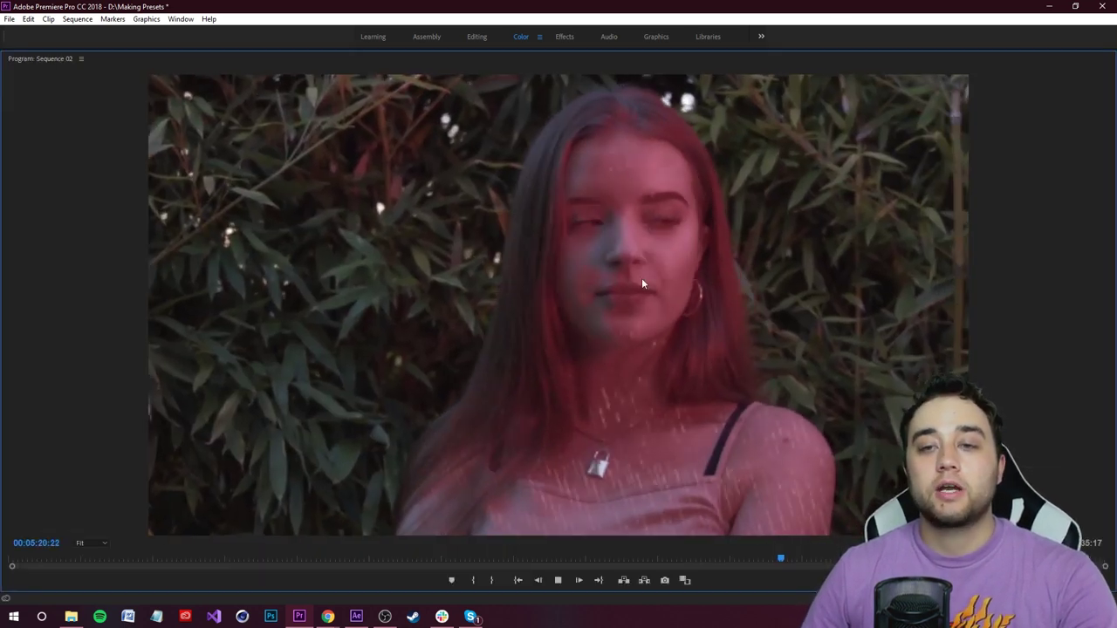
key(grave)
key(space)
click(599, 425)
key(space)
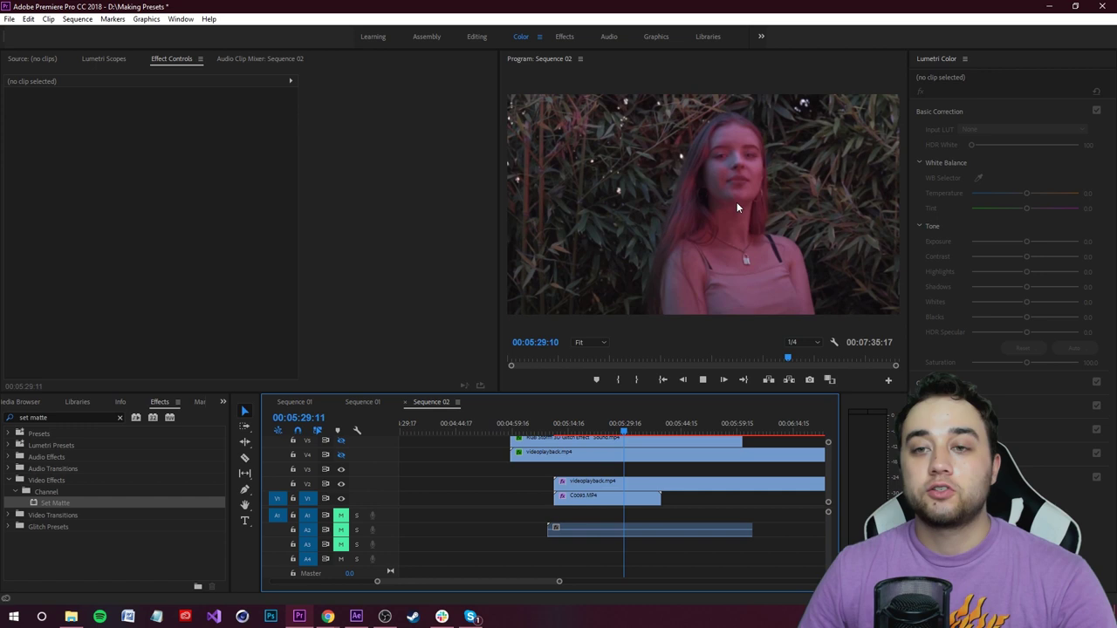
click(586, 437)
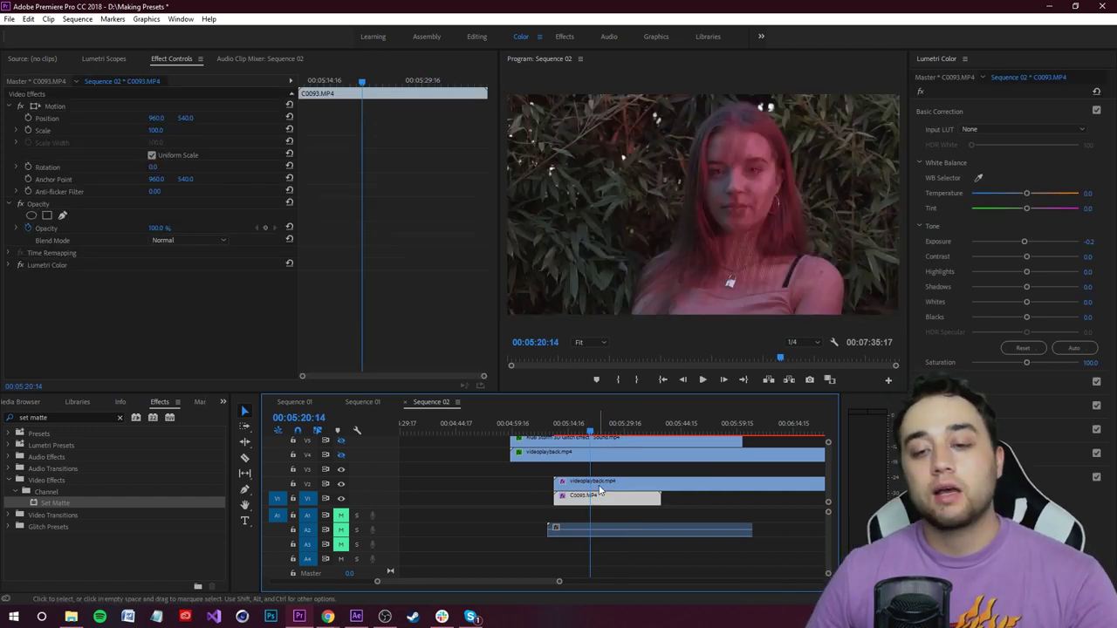
Set videoplayback.mp4's blend mode to Color Dodge and preview the result in the enlarged program view.
click(572, 482)
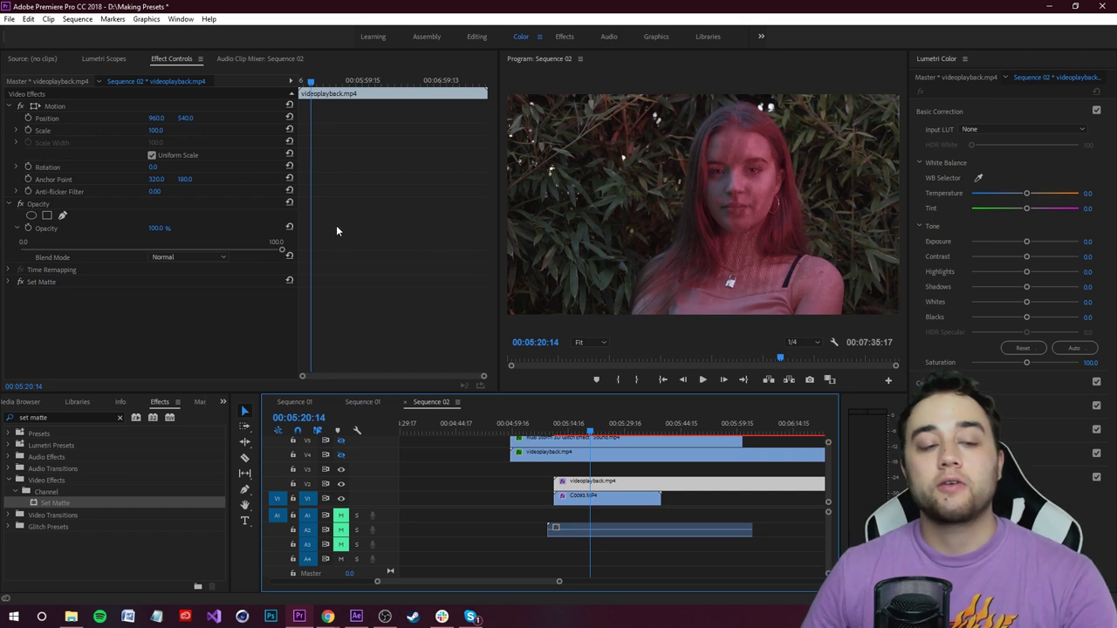
click(174, 256)
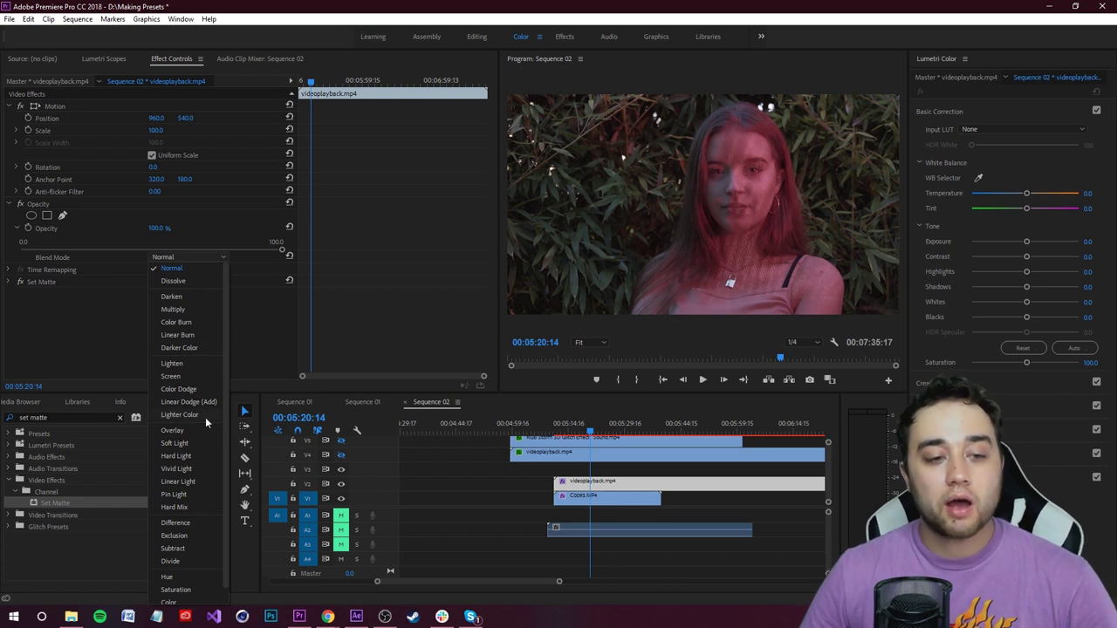
click(178, 388)
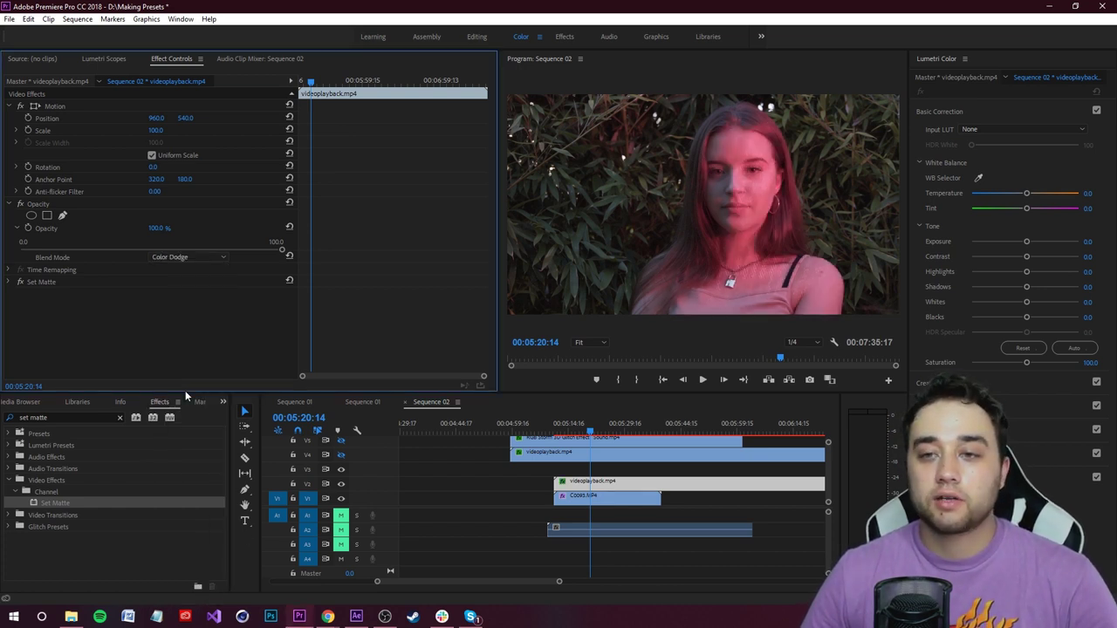
key(space)
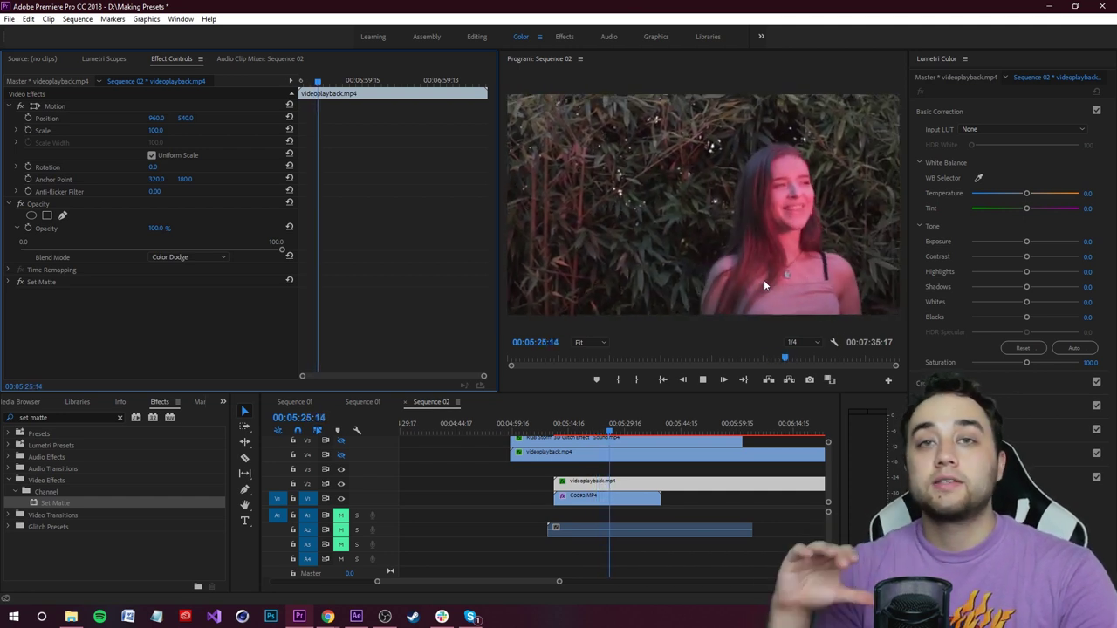
key(space)
key(grave)
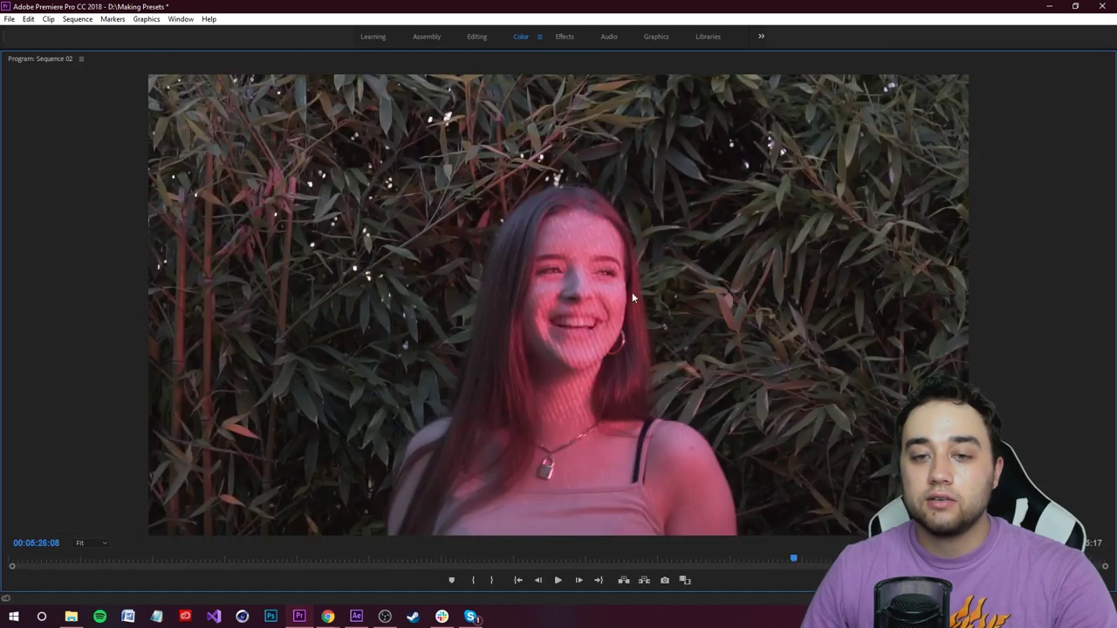
key(grave)
Brighten videoplayback.mp4 by raising the upper part of its white RGB curve in Lumetri Color, and play back the result.
click(625, 487)
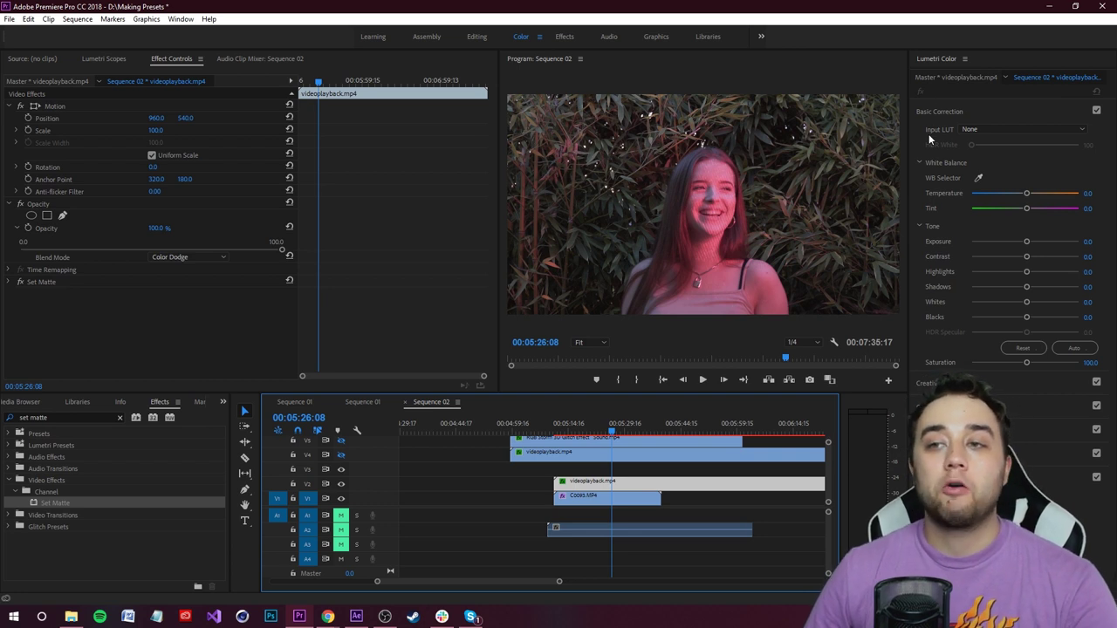
click(937, 111)
click(928, 159)
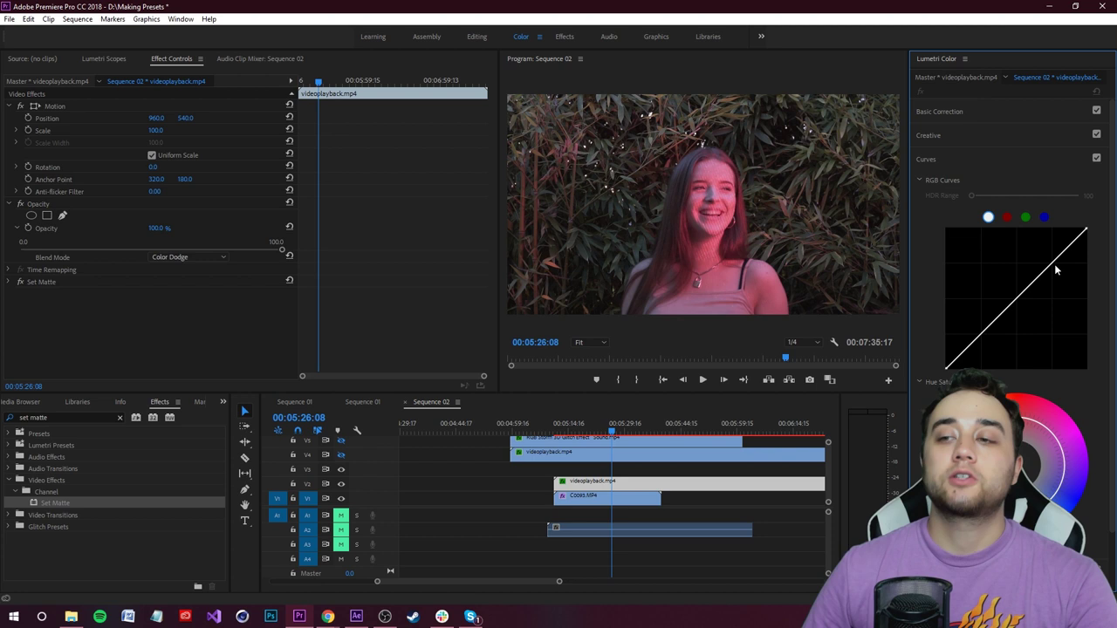
drag(1054, 264, 1051, 229)
click(778, 206)
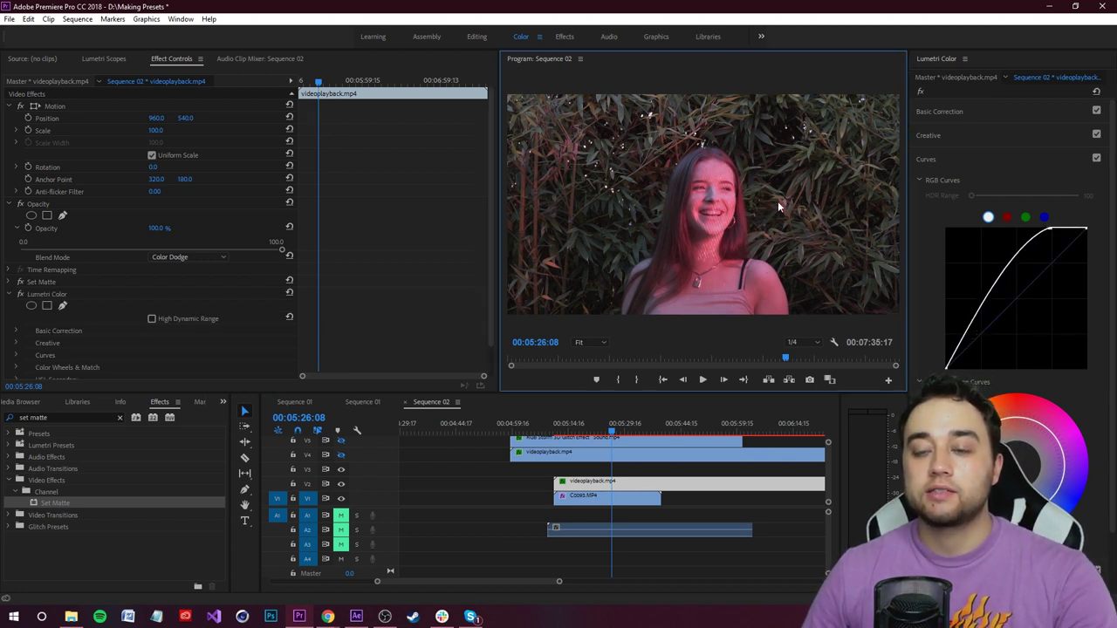
key(space)
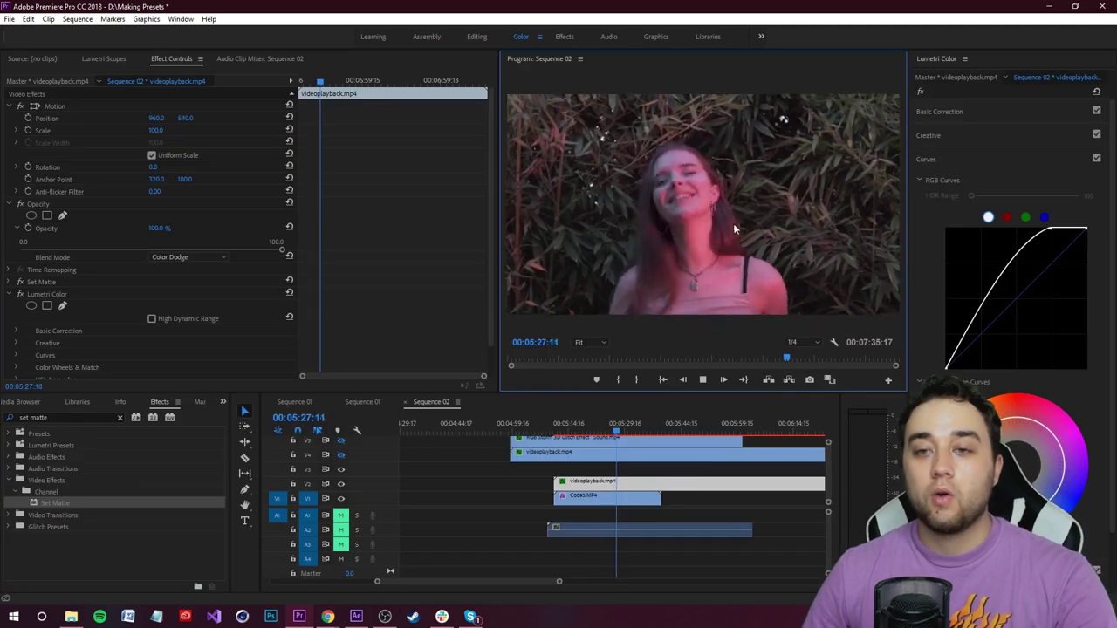
key(space)
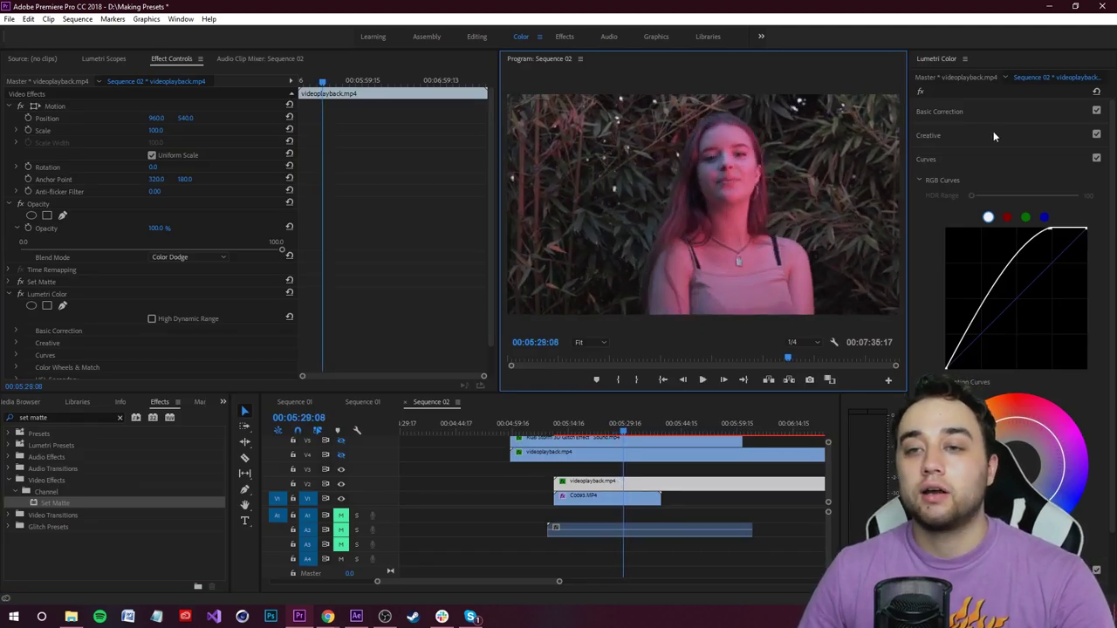
key(space)
key(space)
drag(625, 433, 571, 440)
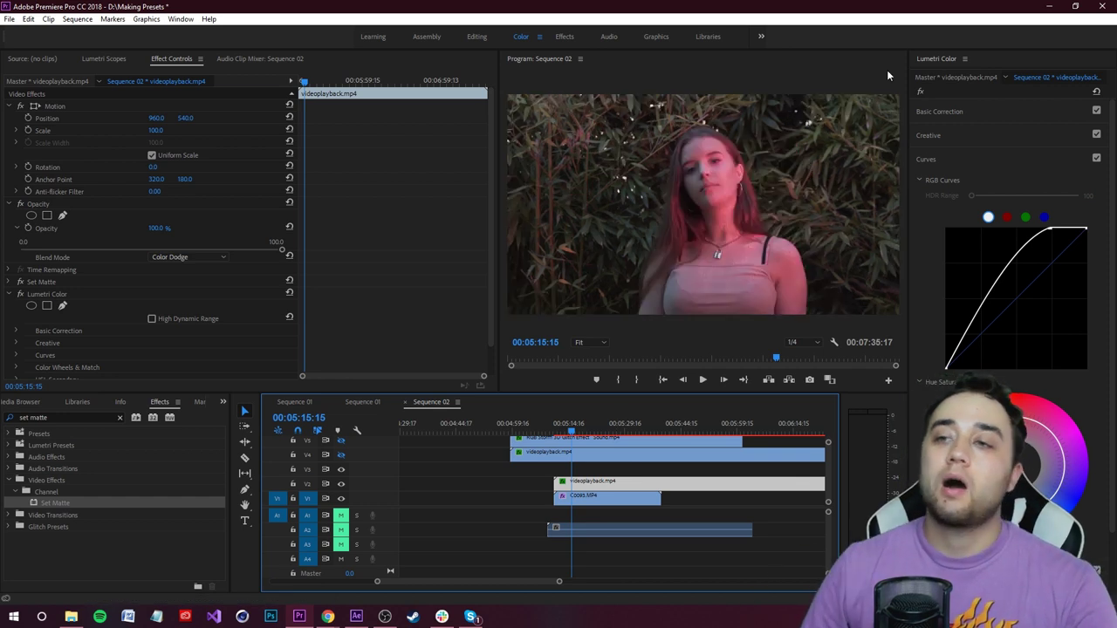
Set videoplayback.mp4's Lumetri exposure to 3.2 and shadows to 66.5, and change its blend mode to Soft Light.
click(972, 114)
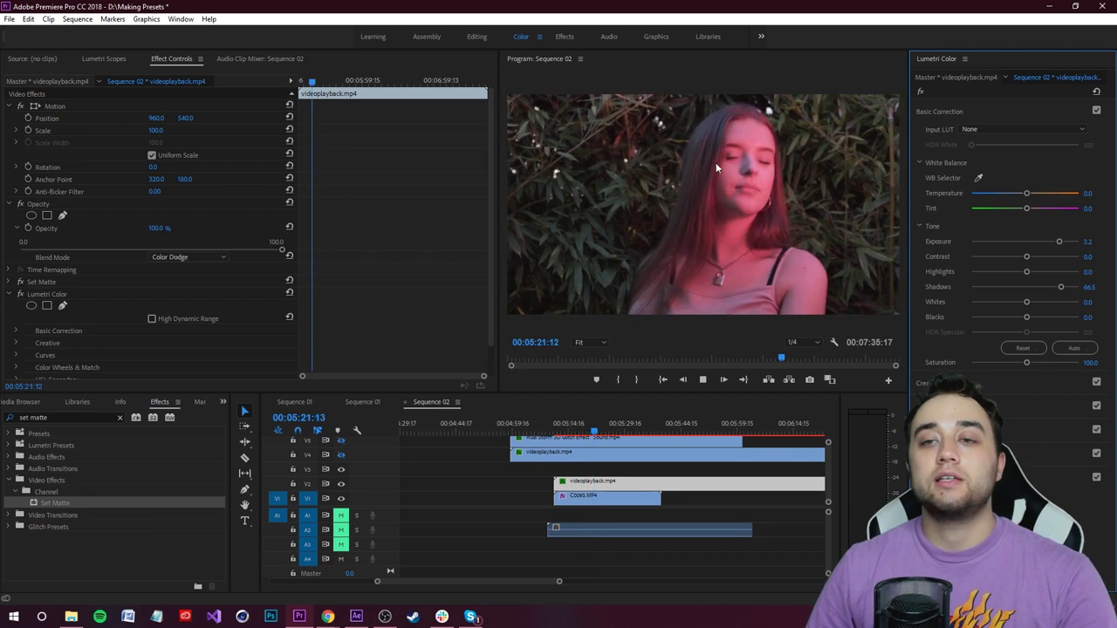
key(space)
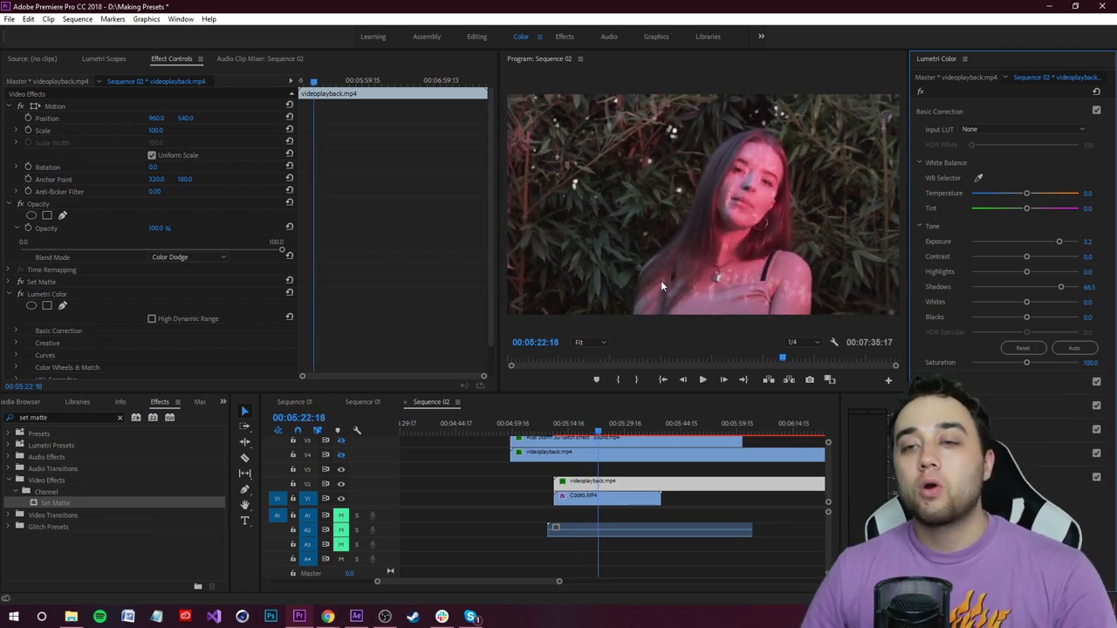
click(188, 257)
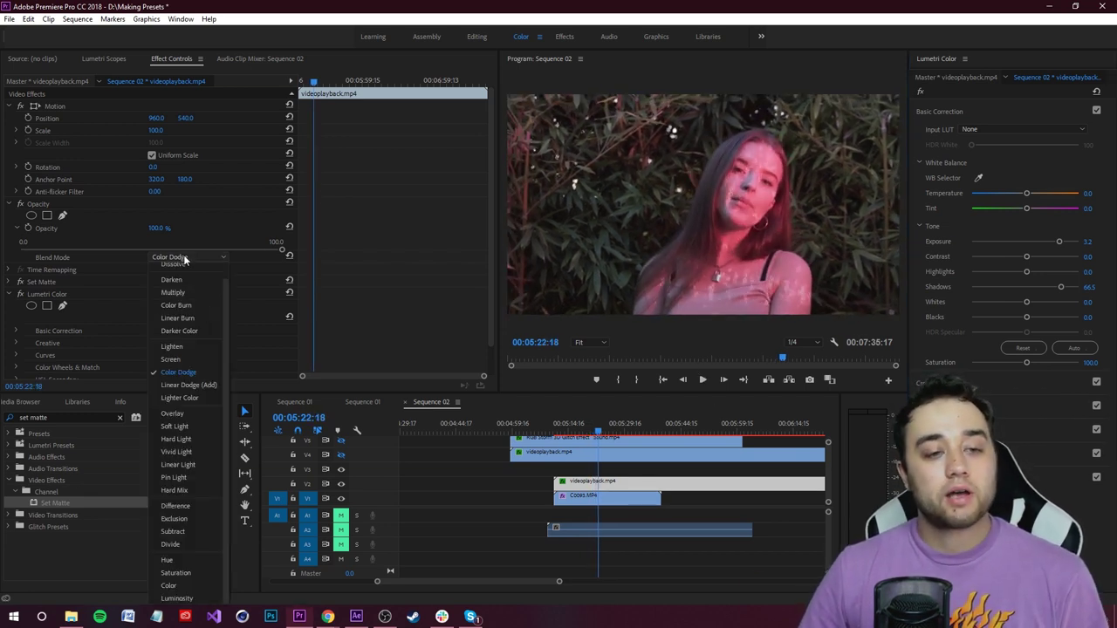
click(192, 426)
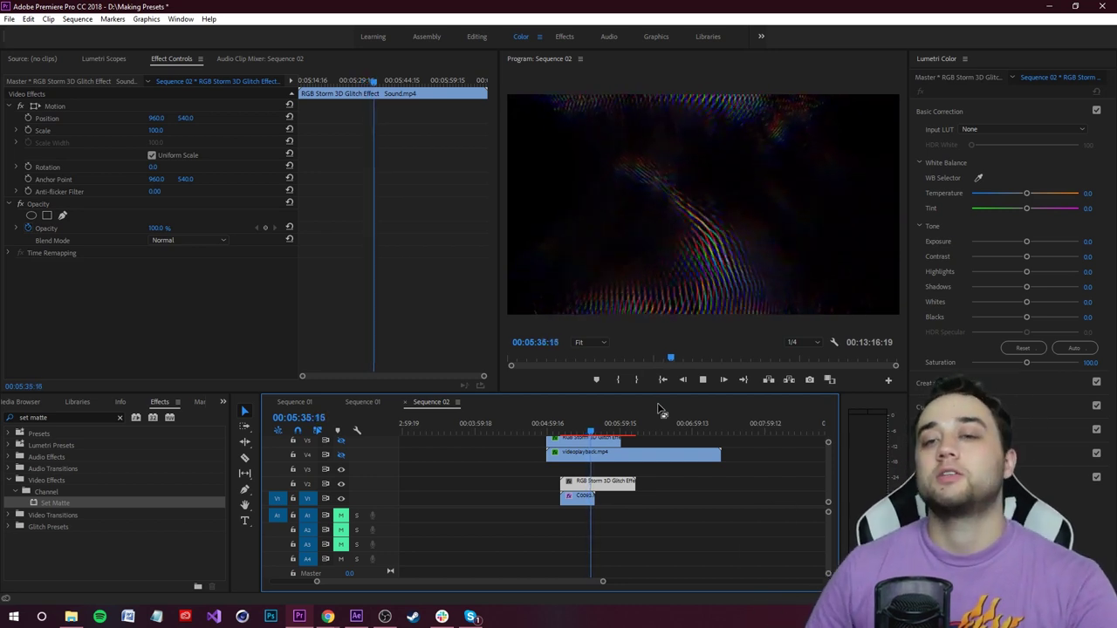
Examine the RGB Storm 3D Glitch Effect clip on V2 against C0093.MP4 on V1, finishing with the glitch clip selected.
key(space)
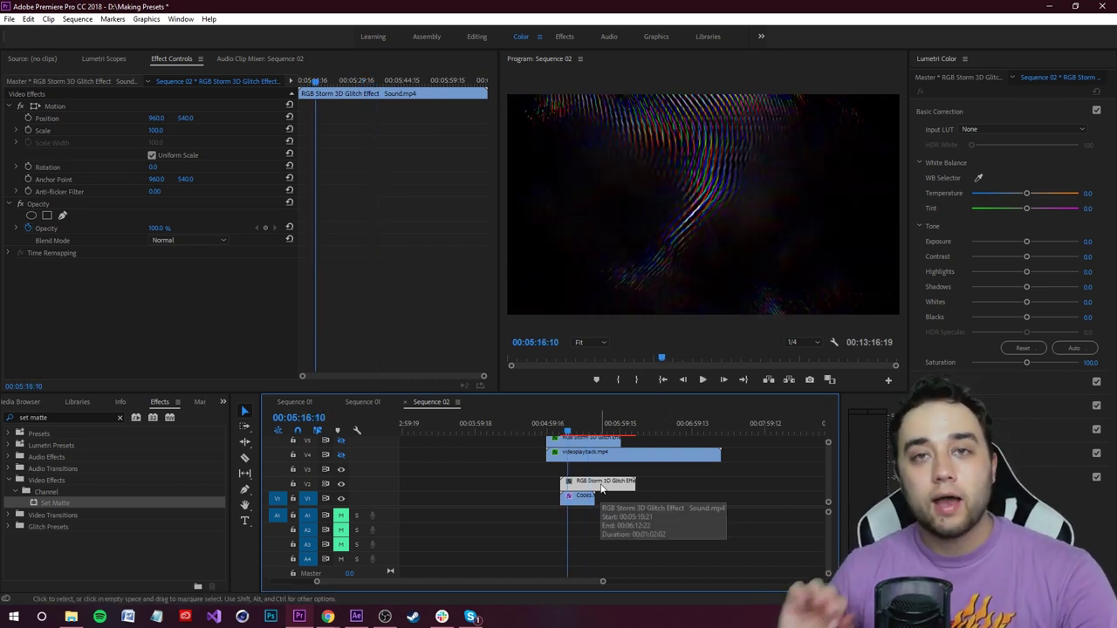
click(650, 501)
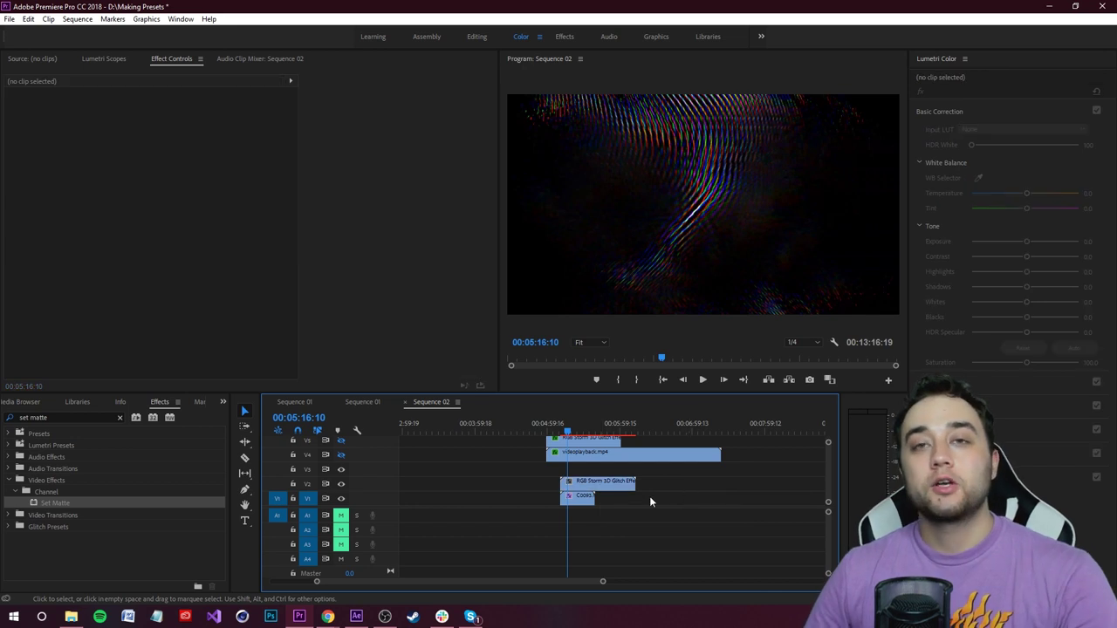
click(581, 503)
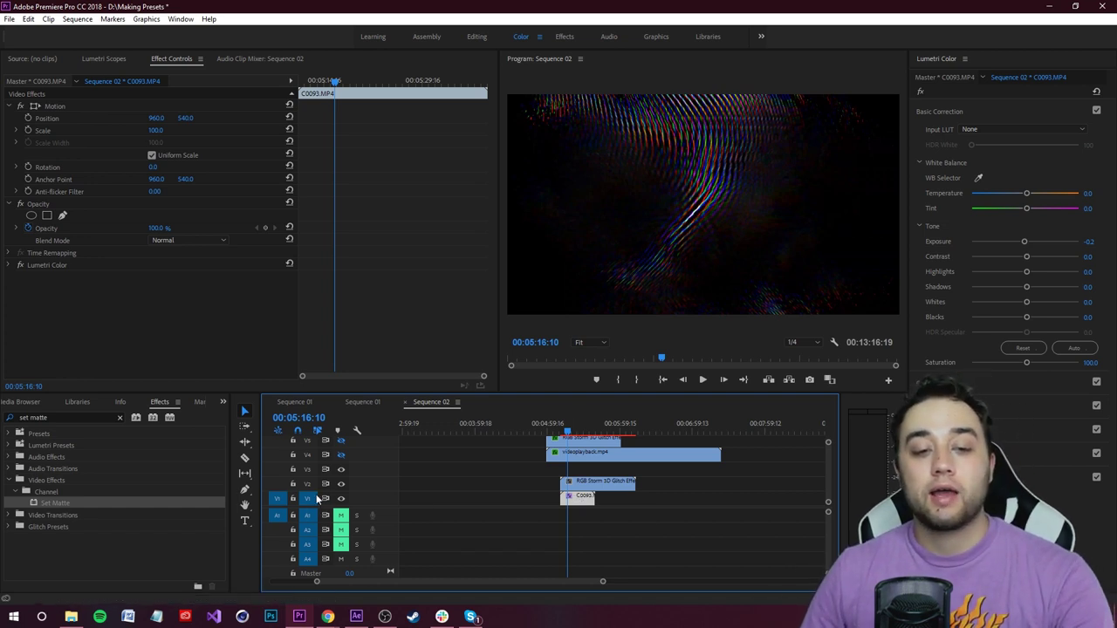
click(596, 483)
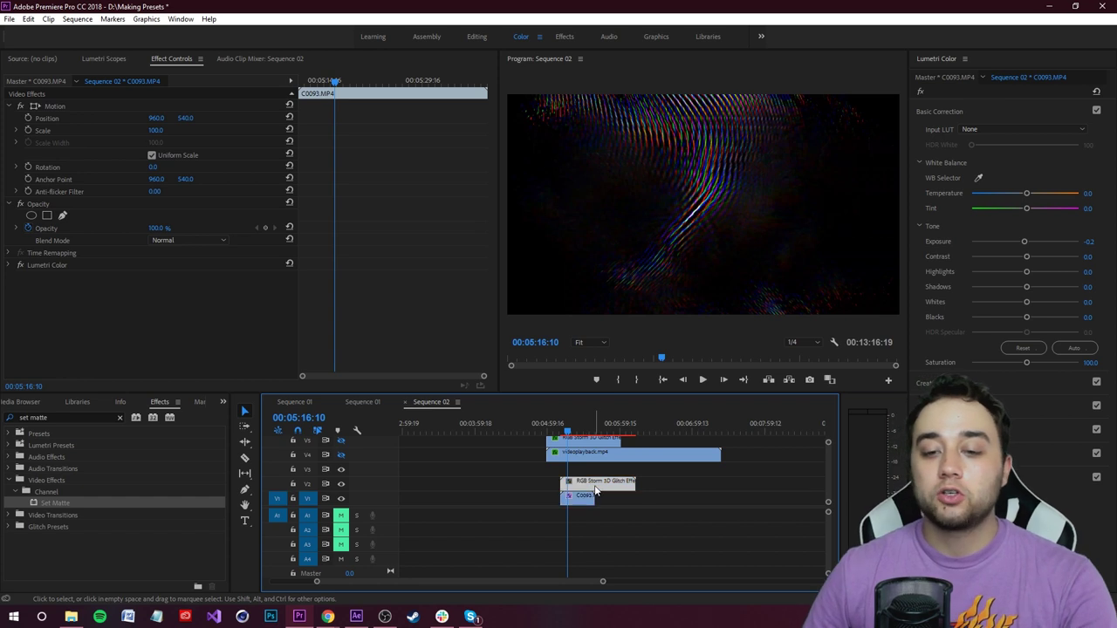
click(580, 501)
click(591, 484)
click(579, 501)
click(586, 488)
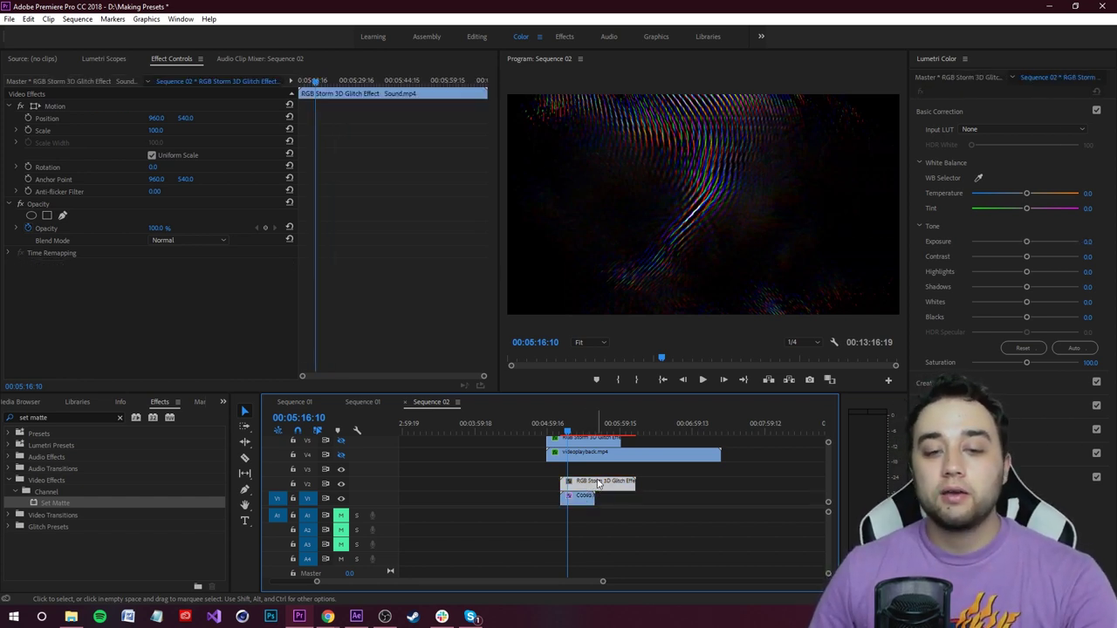
Try the Screen blend mode on the RGB Storm 3D Glitch Effect clip and play it back briefly.
click(165, 242)
click(192, 349)
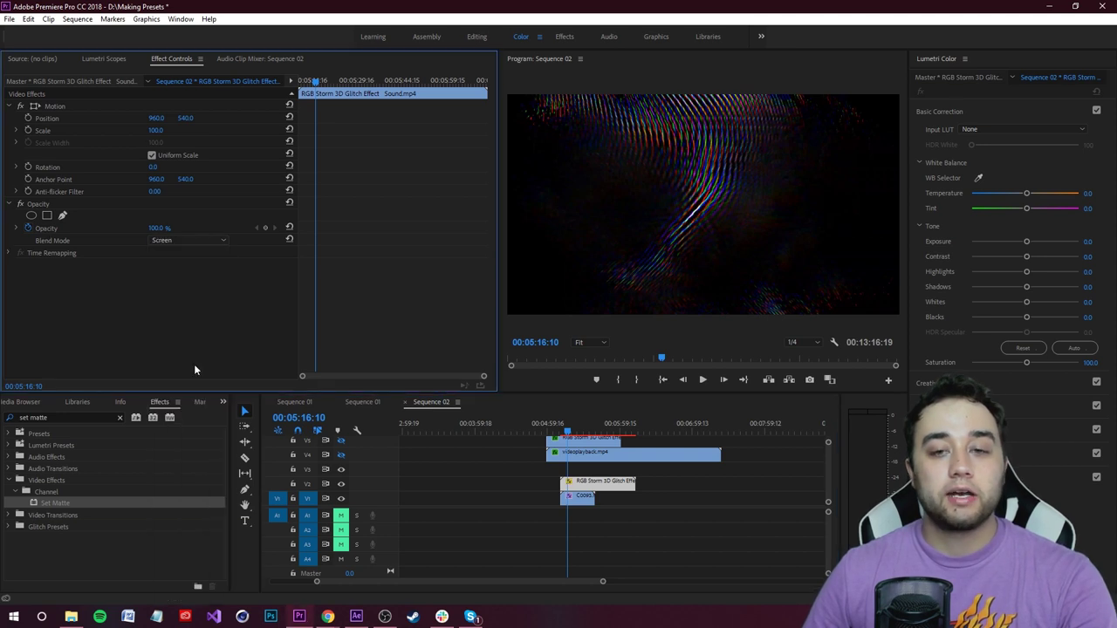
key(space)
key(space)
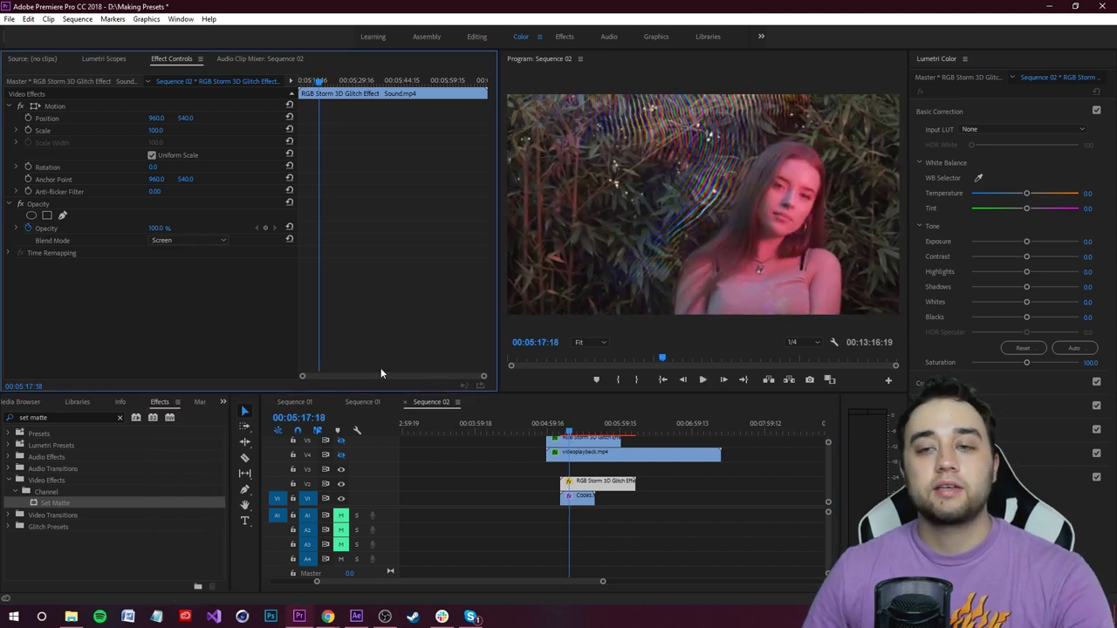
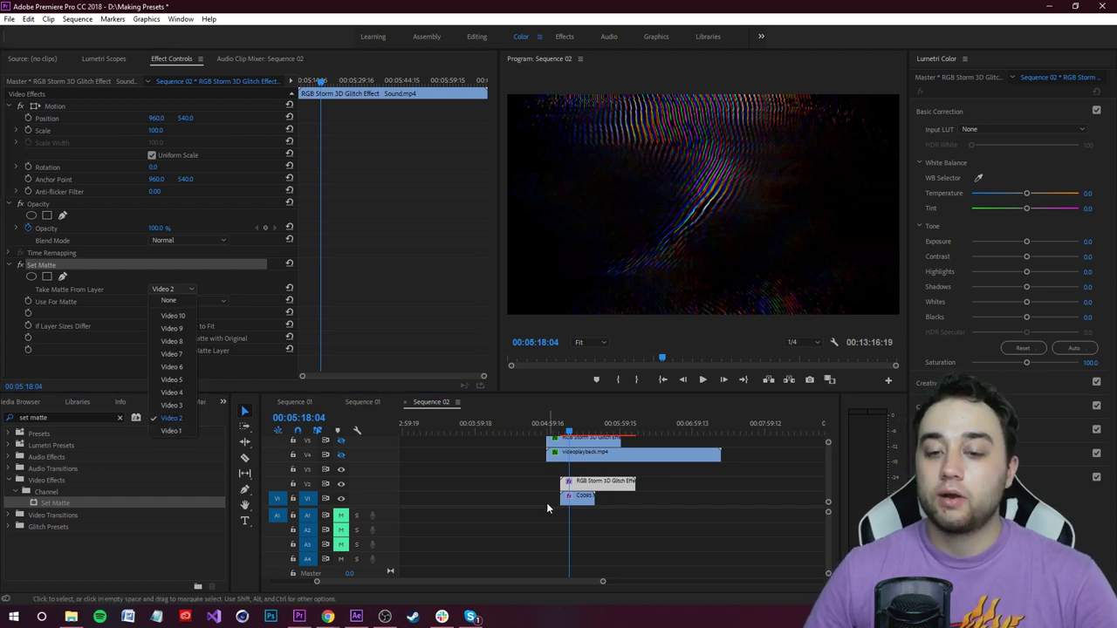
Set the RGB Storm 3D Glitch Effect clip's Set Matte to take its matte from Video 1 using Saturation.
click(171, 430)
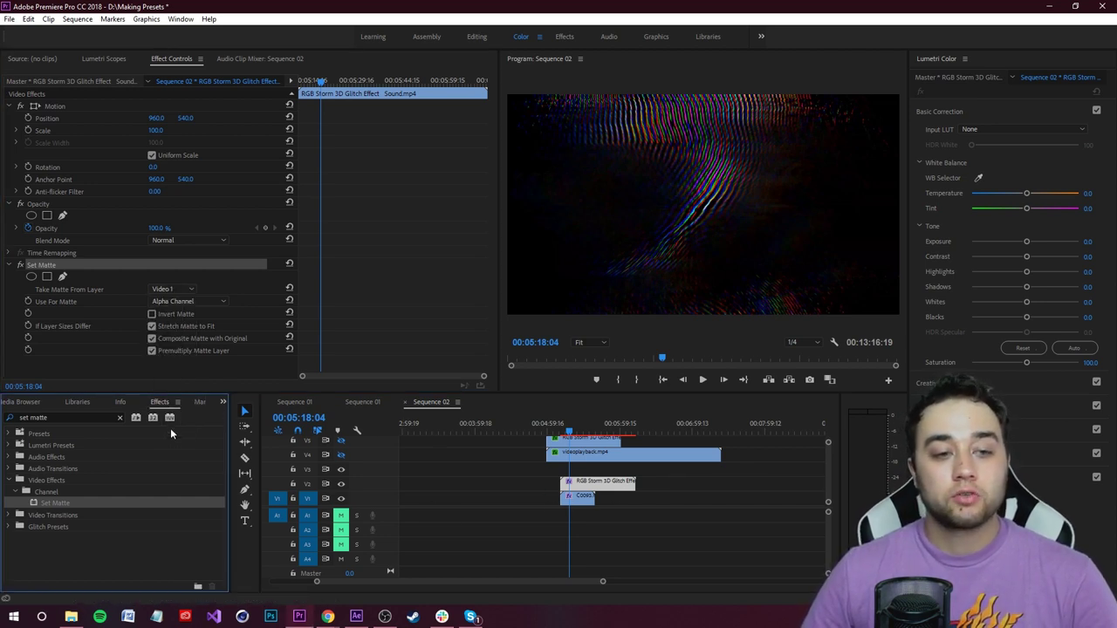
click(202, 302)
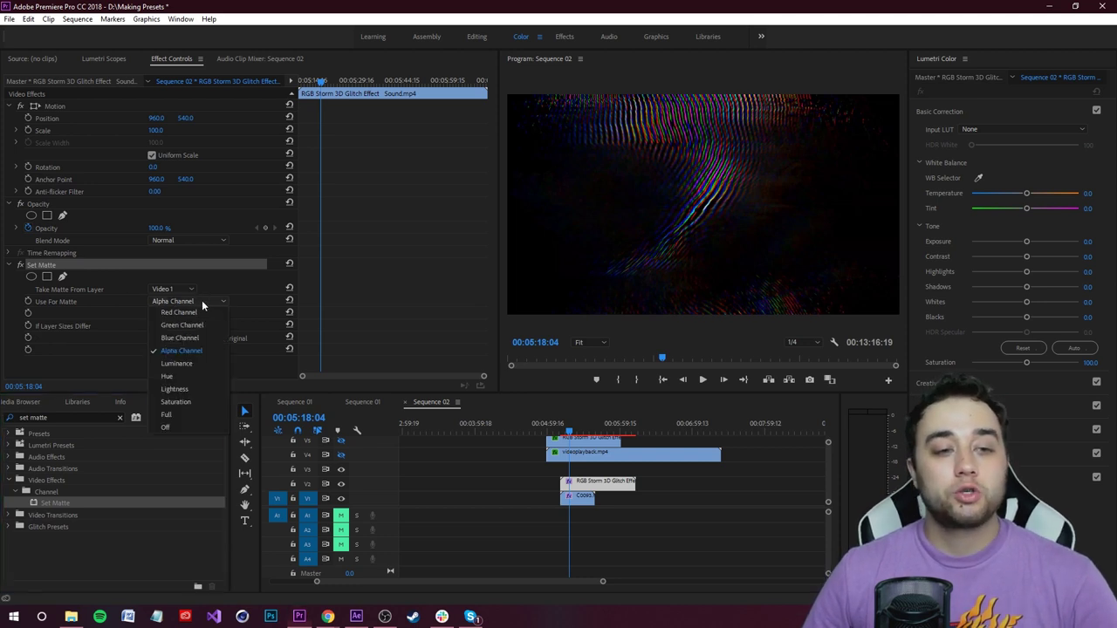
click(206, 403)
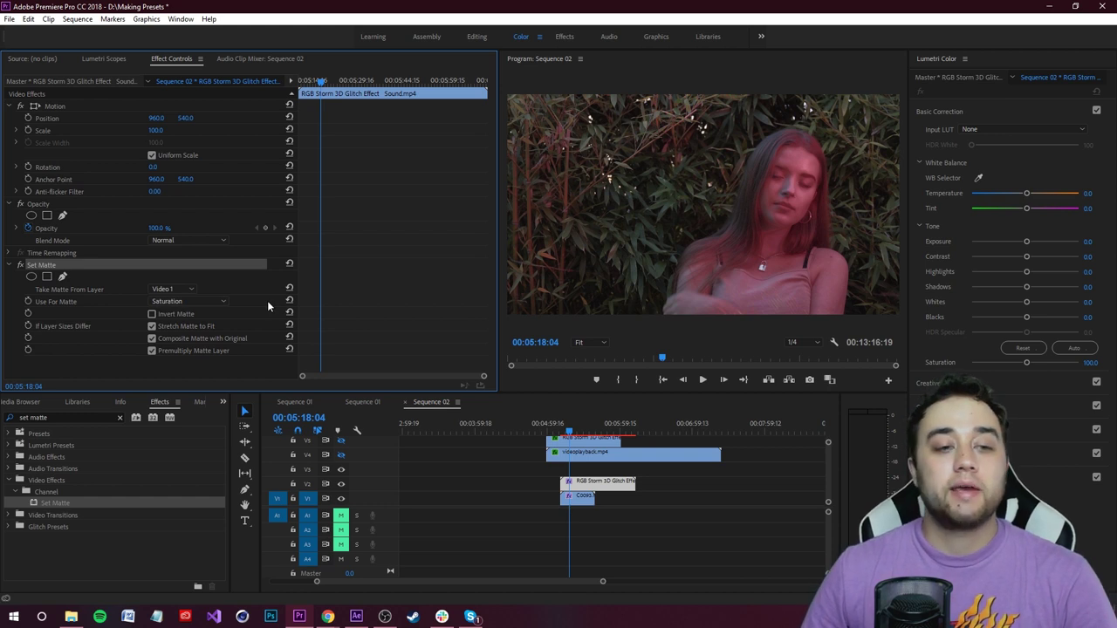
Change the RGB Storm 3D Glitch Effect clip's blend mode to Color Dodge and preview a different frame.
click(182, 239)
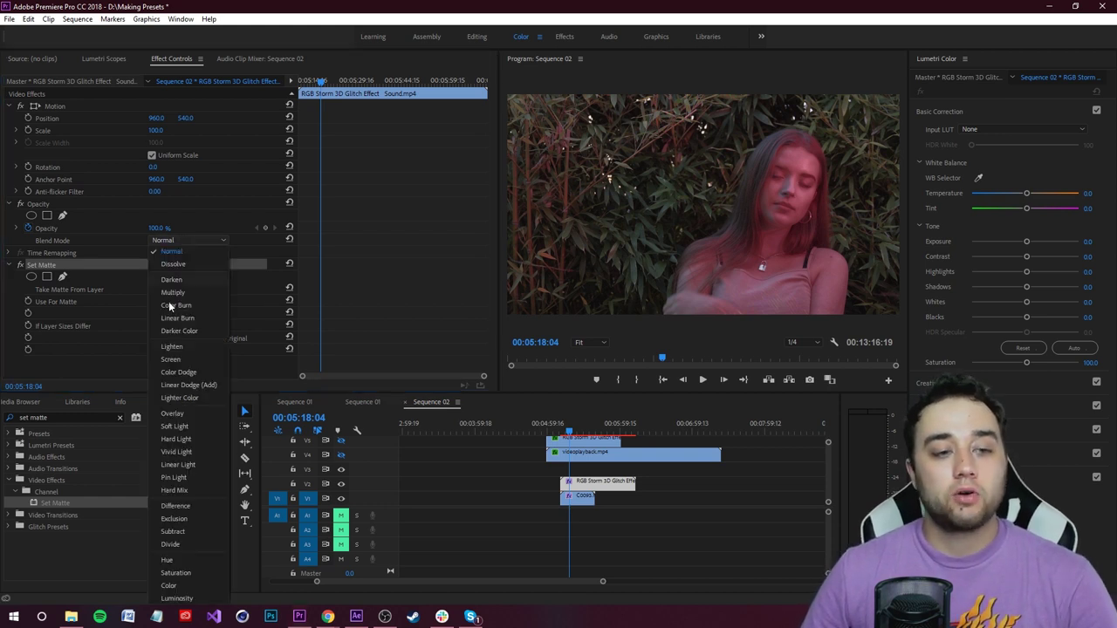
click(180, 373)
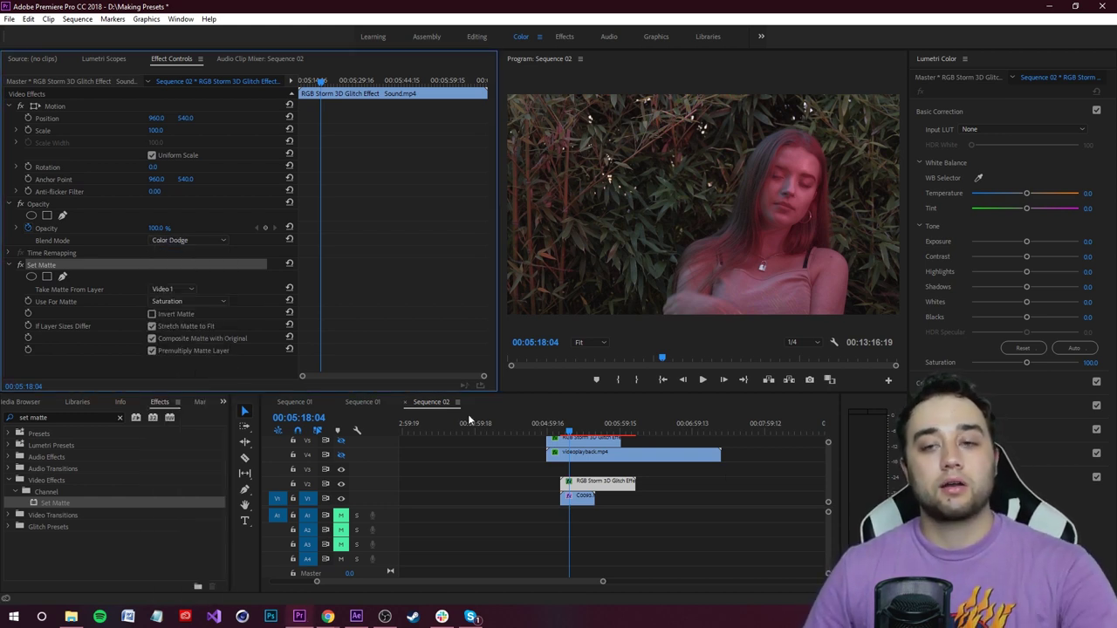
click(567, 435)
drag(568, 437, 574, 433)
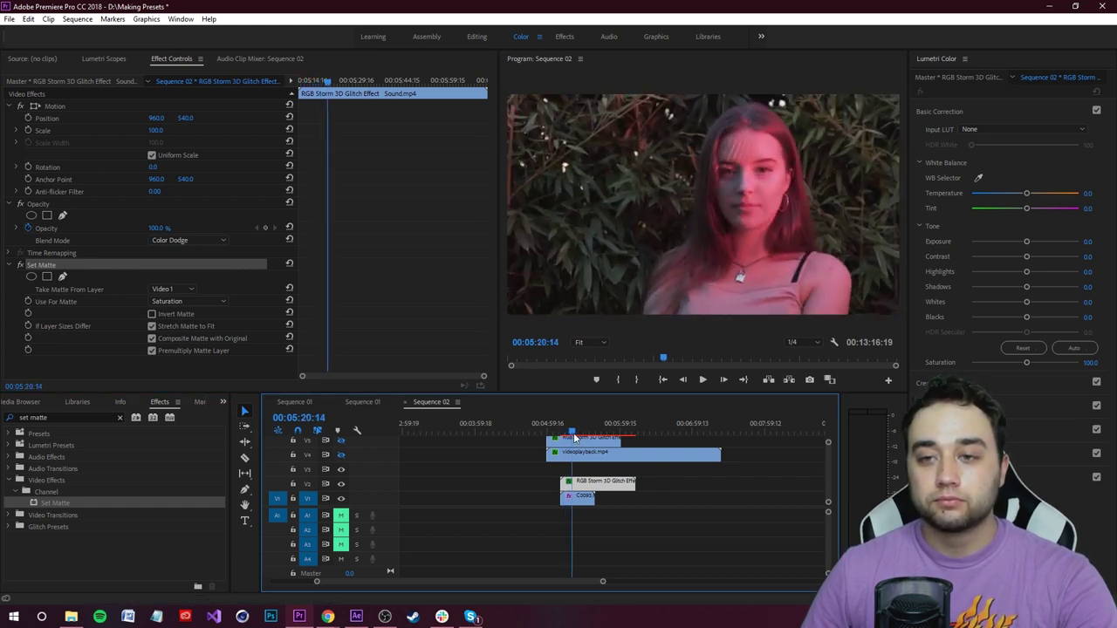
Intensify the glitch clip in Lumetri Color with exposure 2.9, contrast 55.7, saturation 190.3 and a raised upper white RGB curve, and play it back.
mouse_move(1035, 241)
mouse_down()
mouse_move(1070, 244)
mouse_move(1055, 242)
mouse_up()
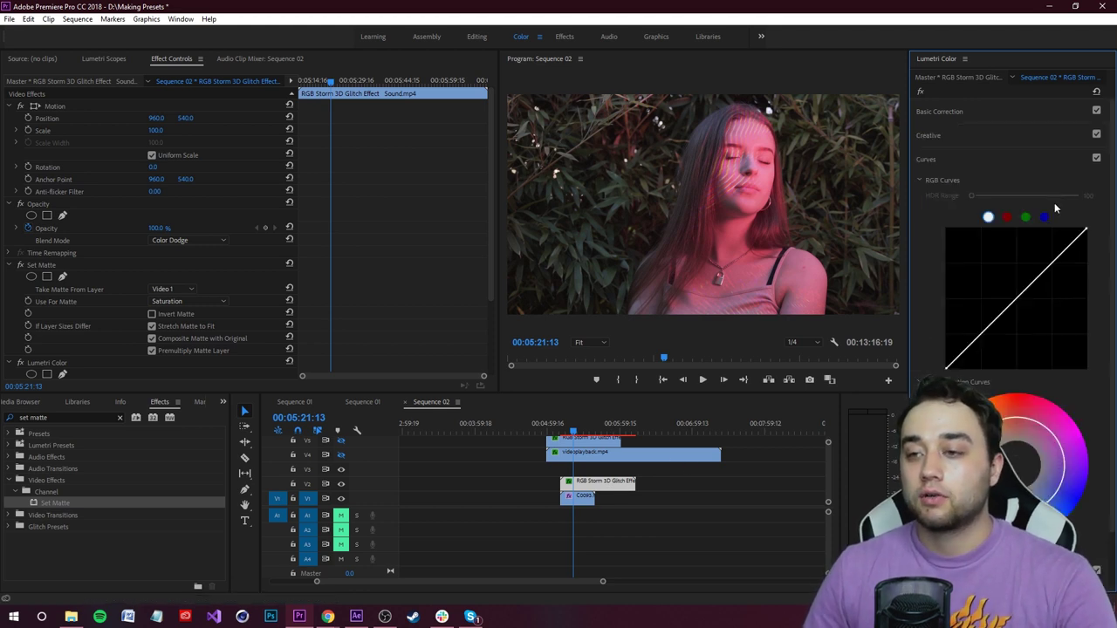
drag(1039, 277, 1047, 241)
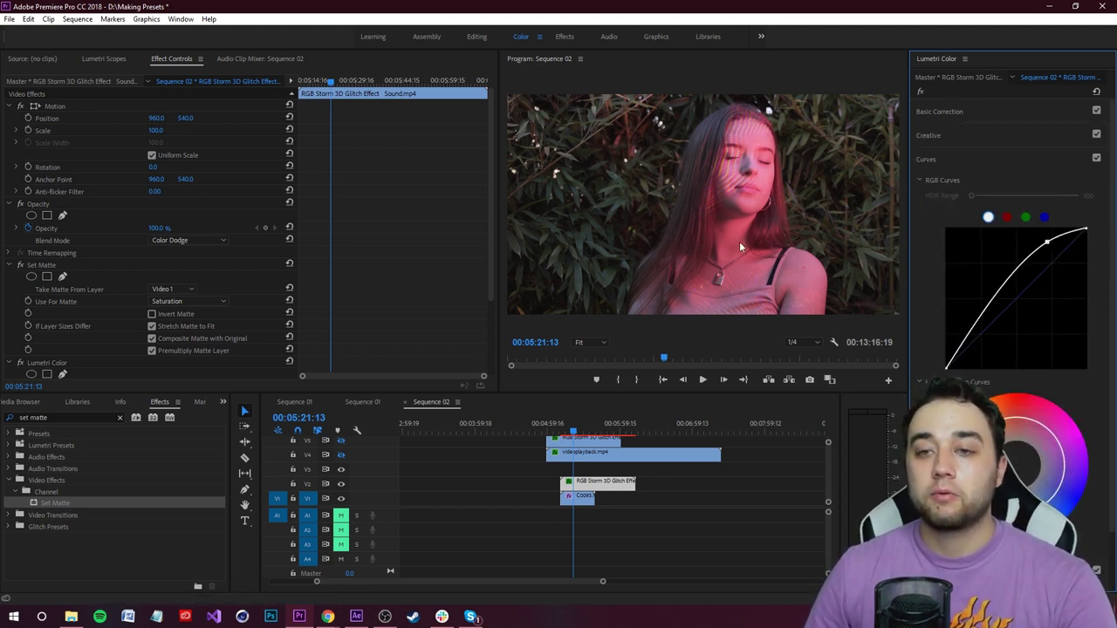
click(939, 111)
drag(1027, 256, 1053, 257)
drag(1026, 362, 1073, 363)
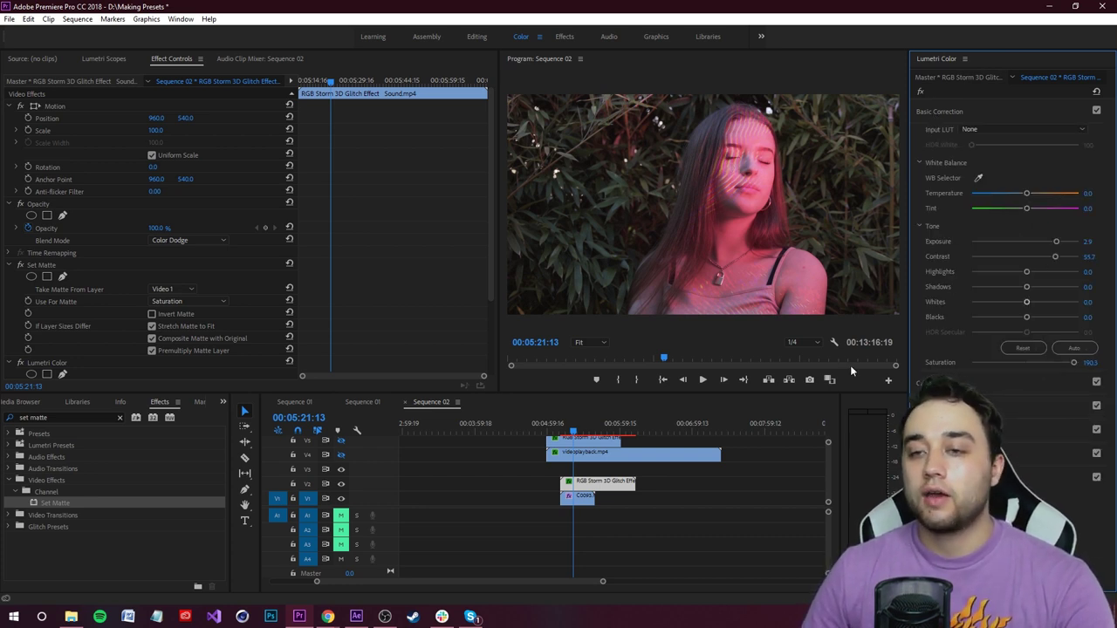
key(space)
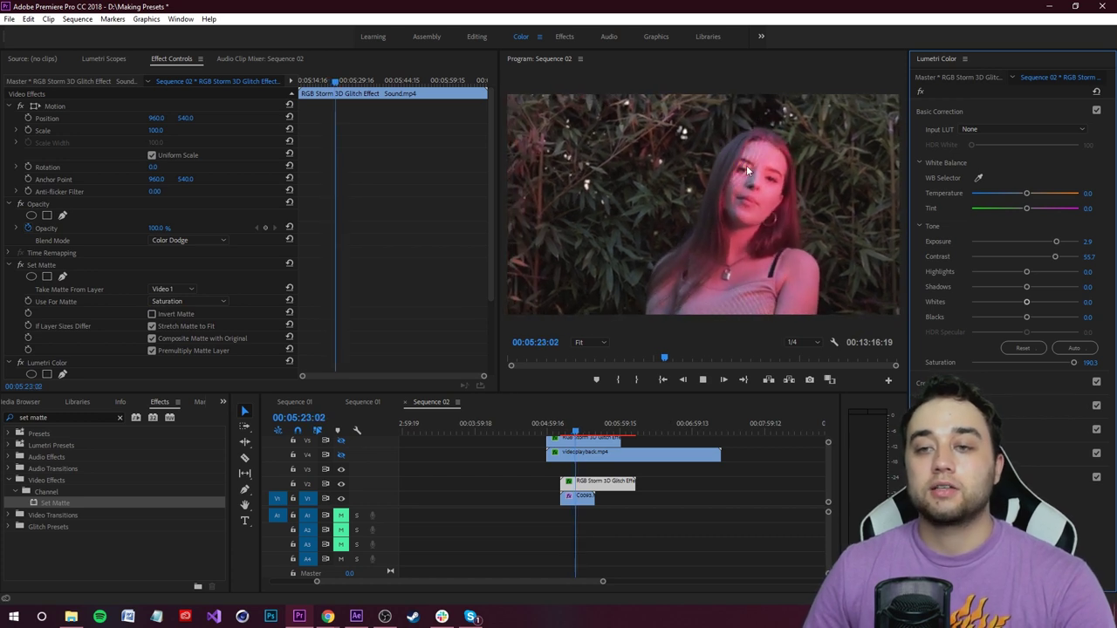
key(space)
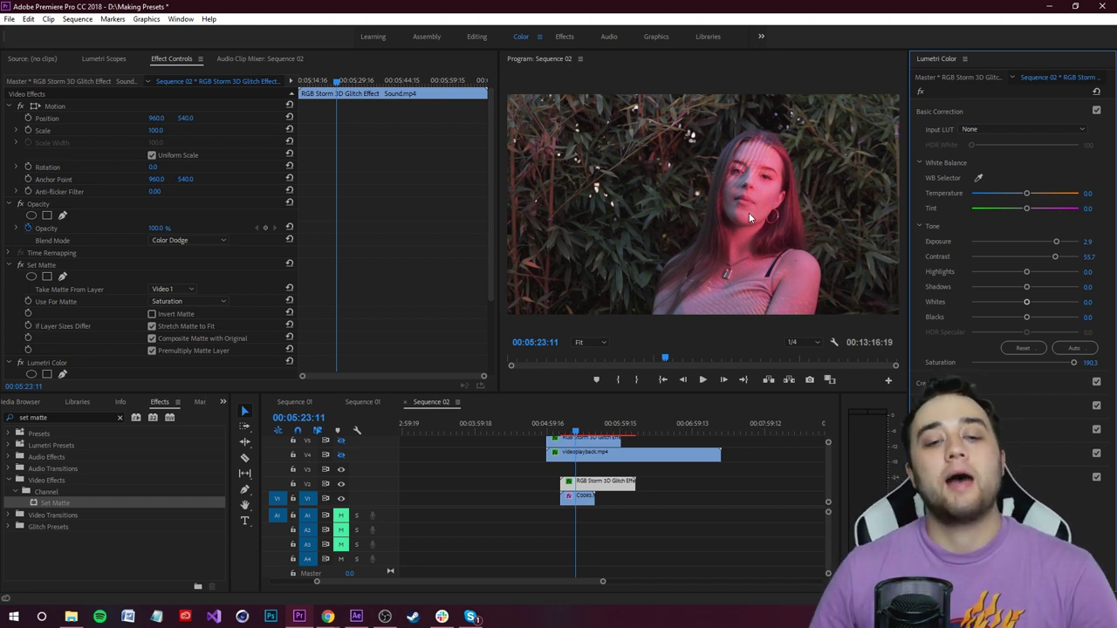
Hide the C0093.MP4 track V1 and play back the matted glitch clip on its own, including in an enlarged program view.
click(583, 500)
click(581, 497)
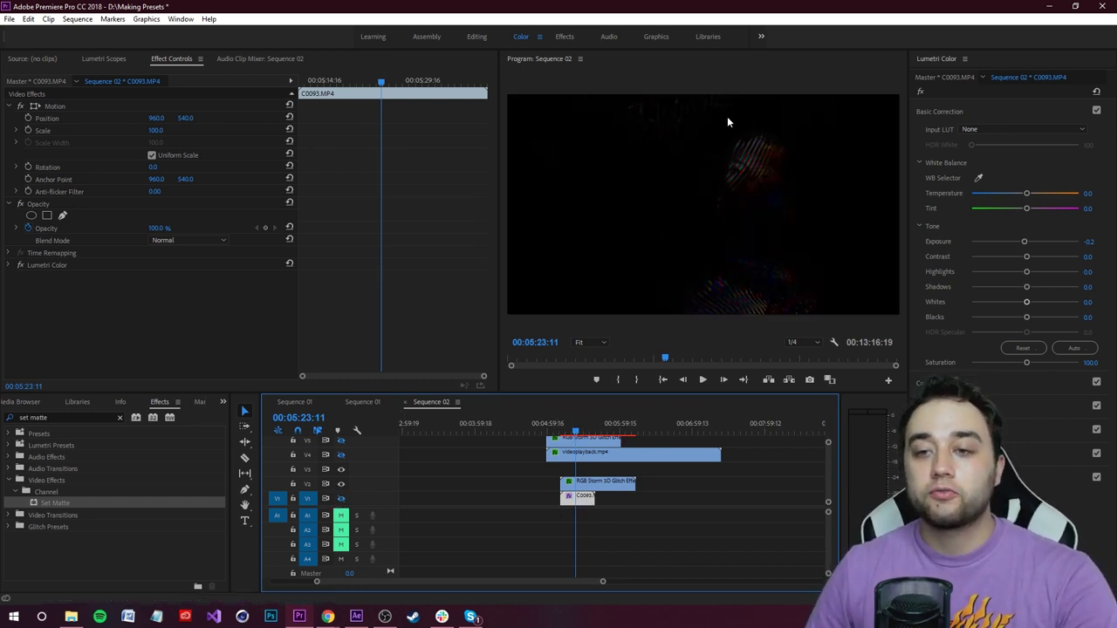
drag(576, 431, 563, 433)
key(space)
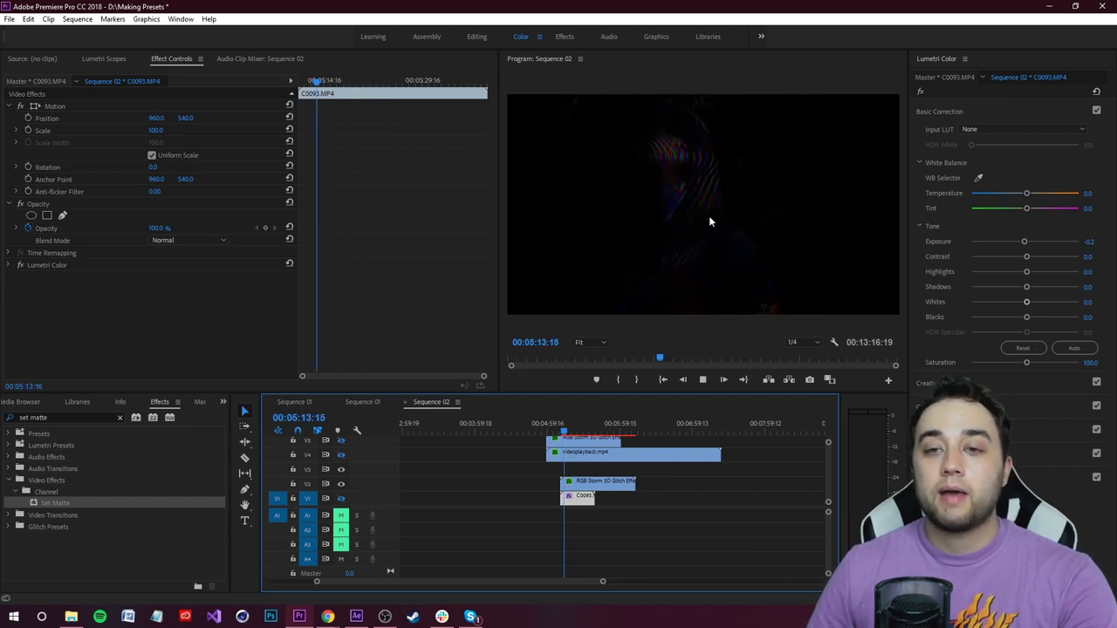
click(725, 170)
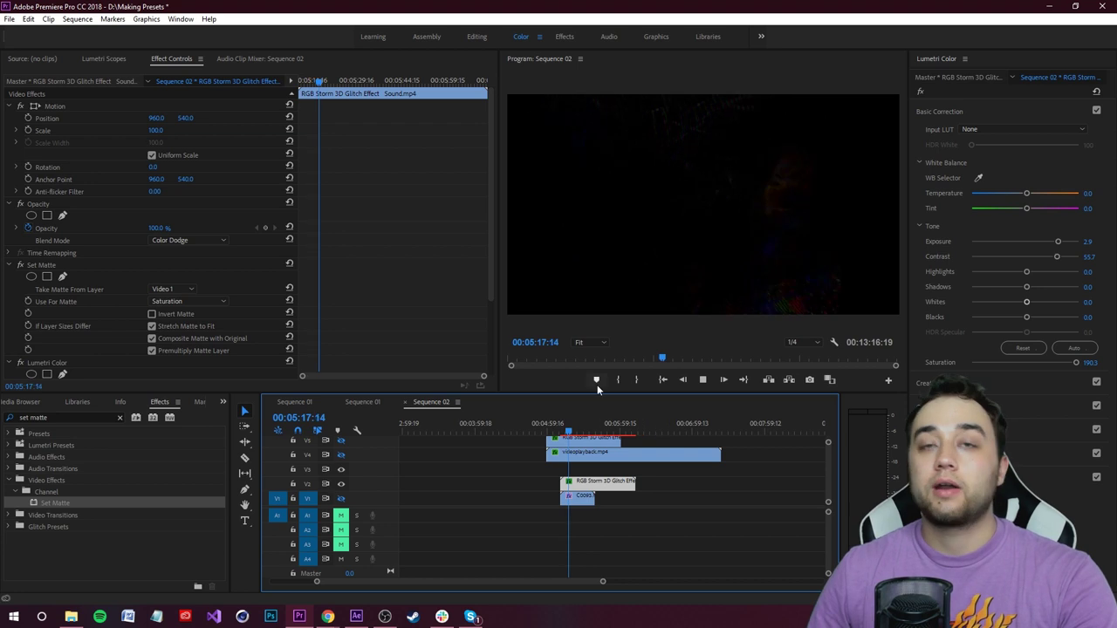
key(grave)
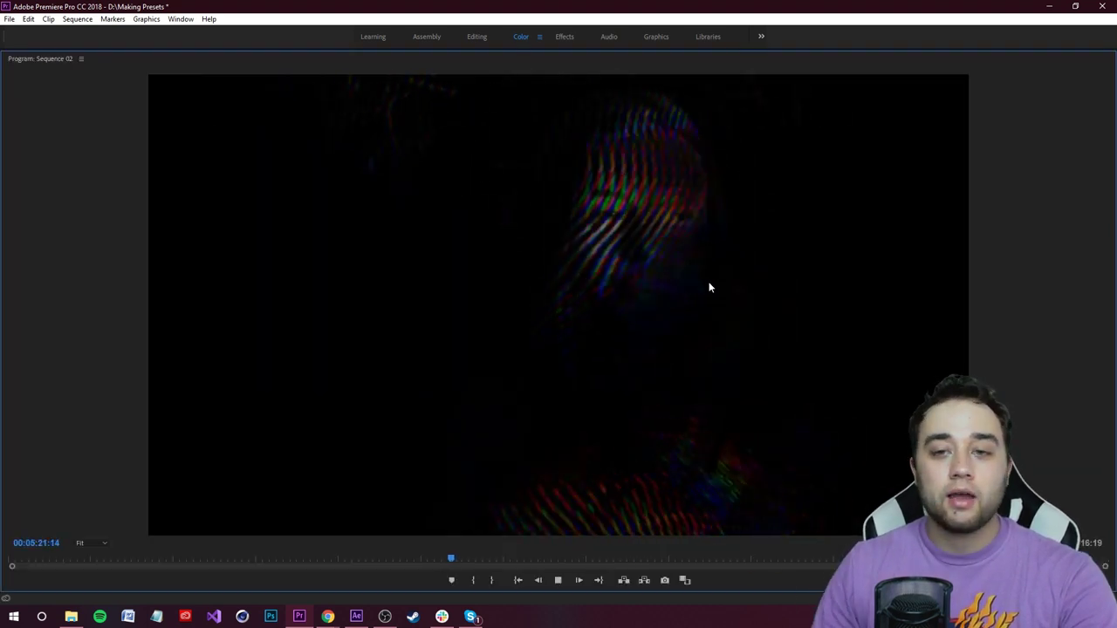
key(grave)
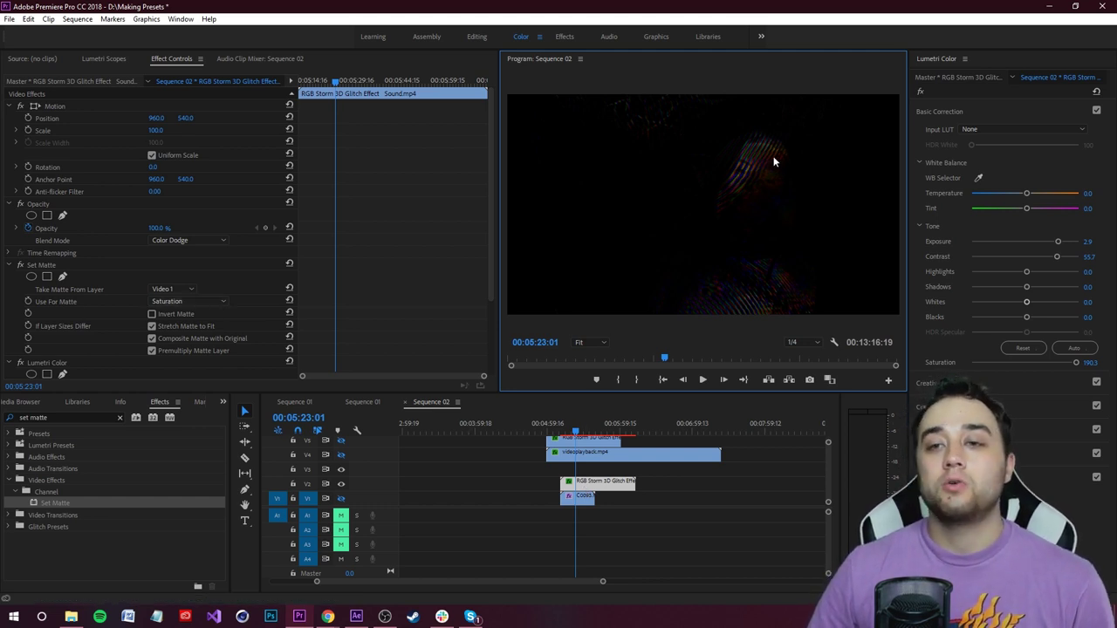
Try Hue as the glitch clip's Set Matte channel and play it back over the C0093.MP4 portrait.
click(565, 427)
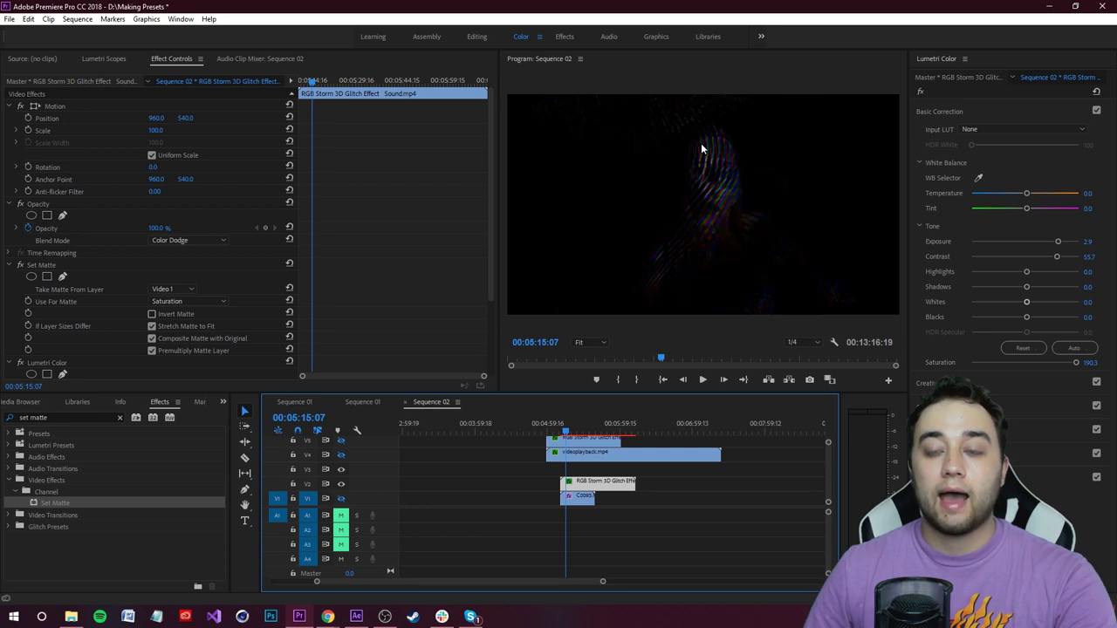
click(201, 301)
click(199, 378)
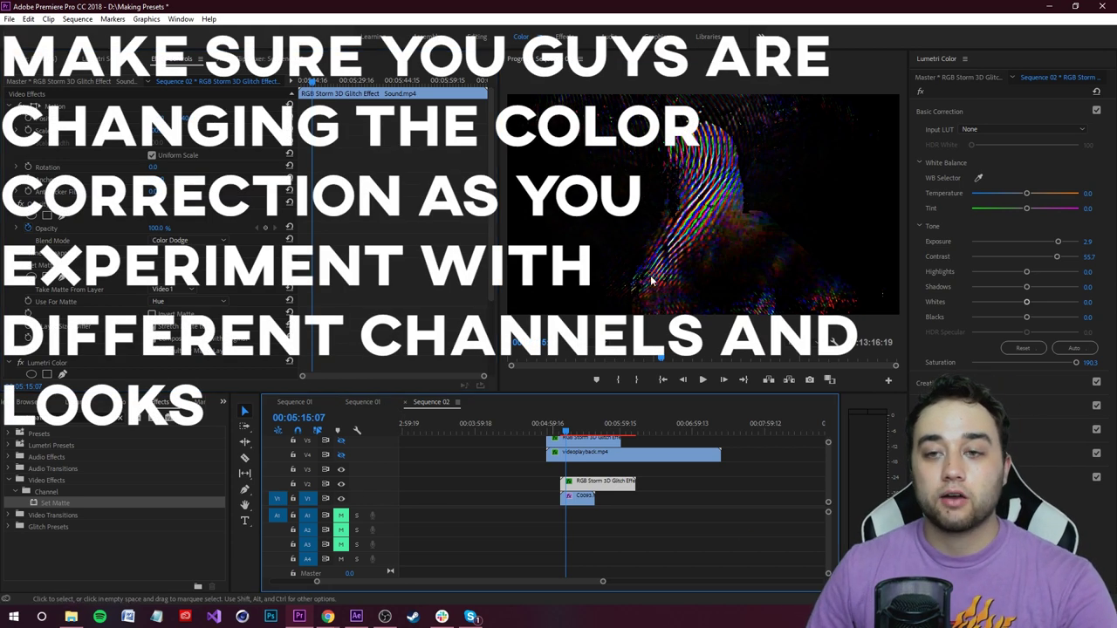
key(space)
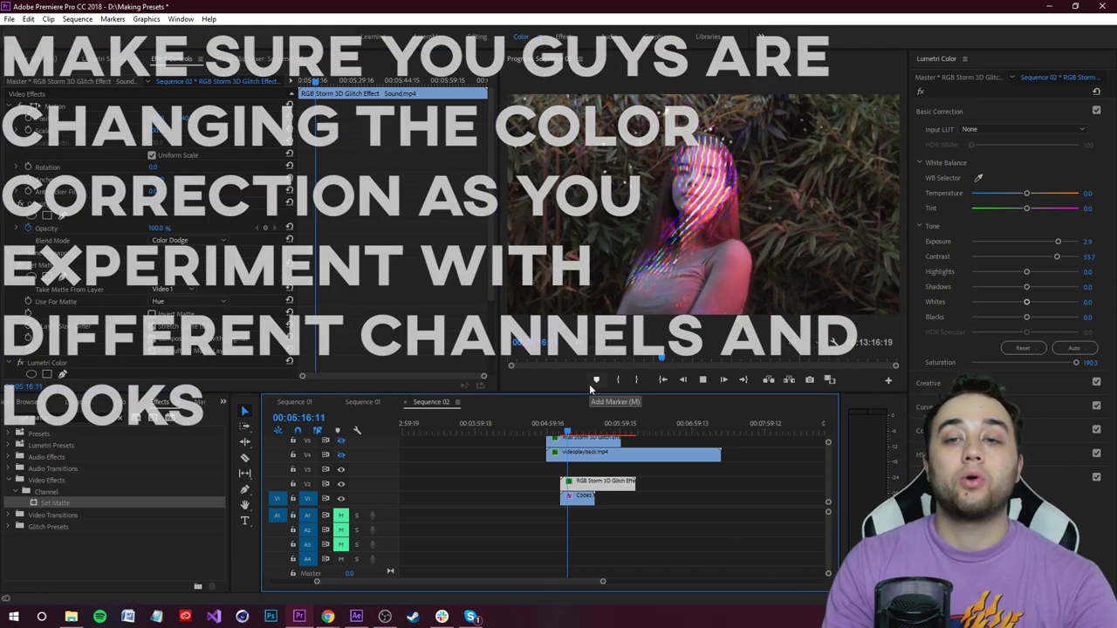
key(space)
click(342, 498)
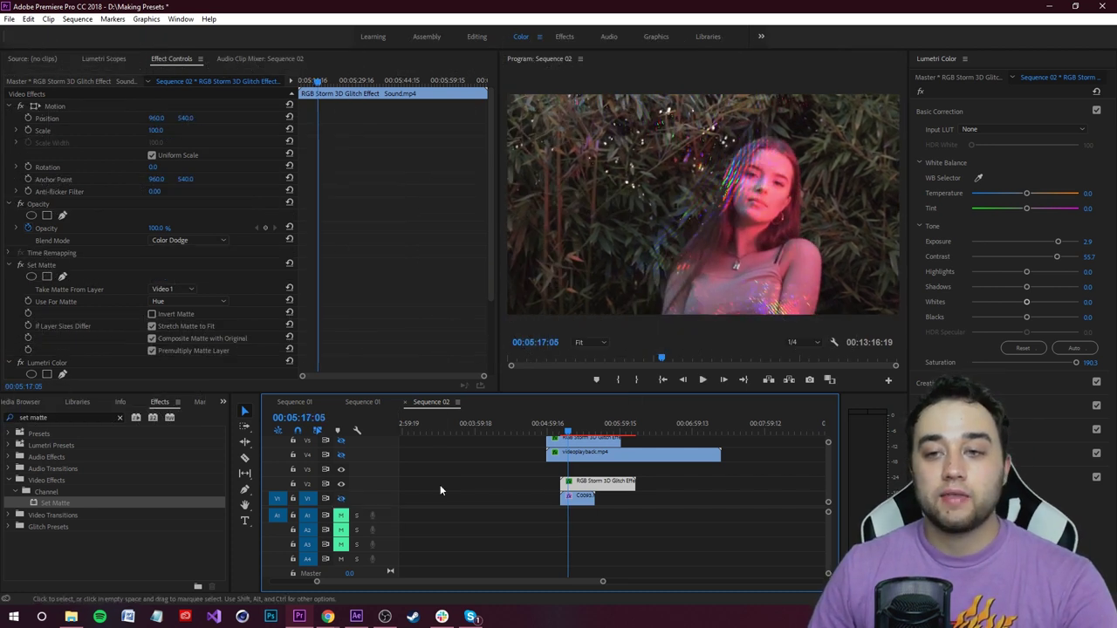
Try Luminance, Red Channel, Green Channel and Blue Channel in turn as the glitch clip's Set Matte channel.
click(172, 302)
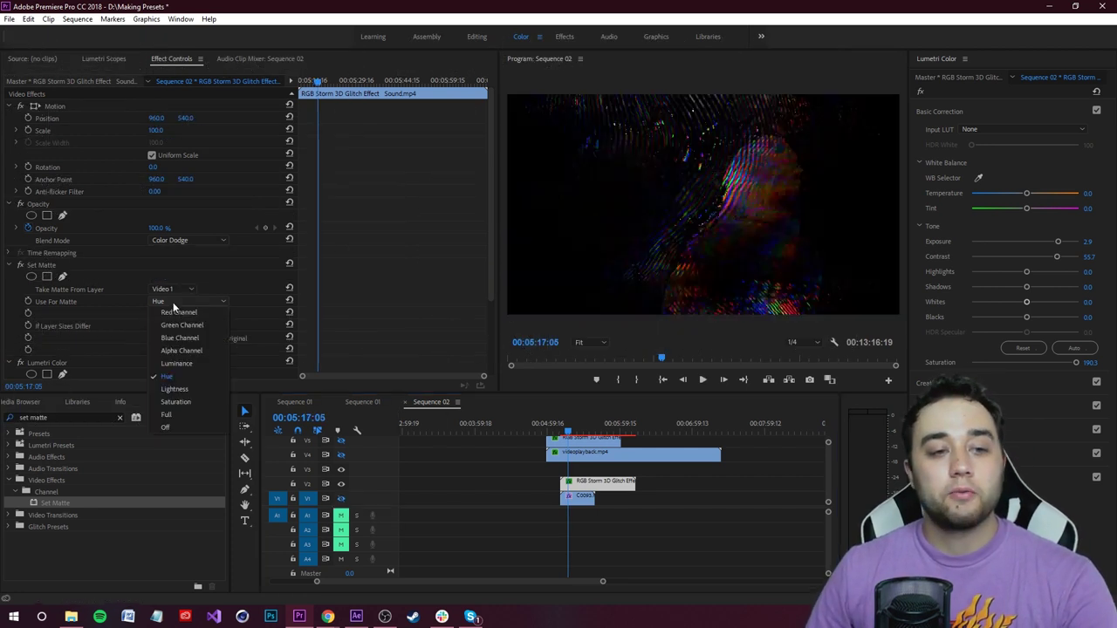
click(196, 364)
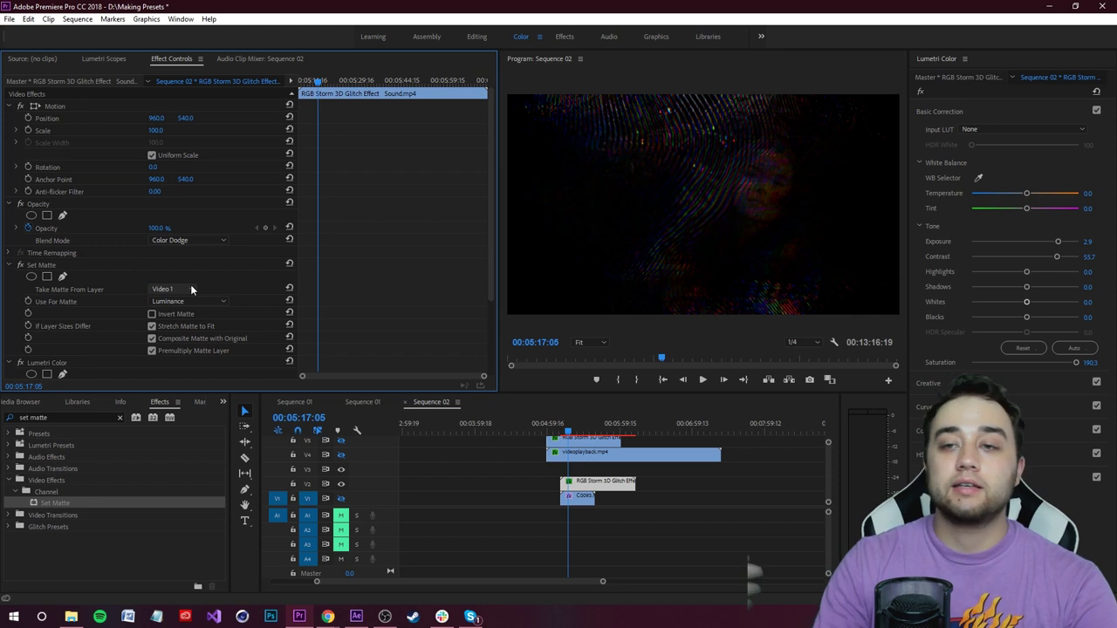
click(186, 302)
click(194, 338)
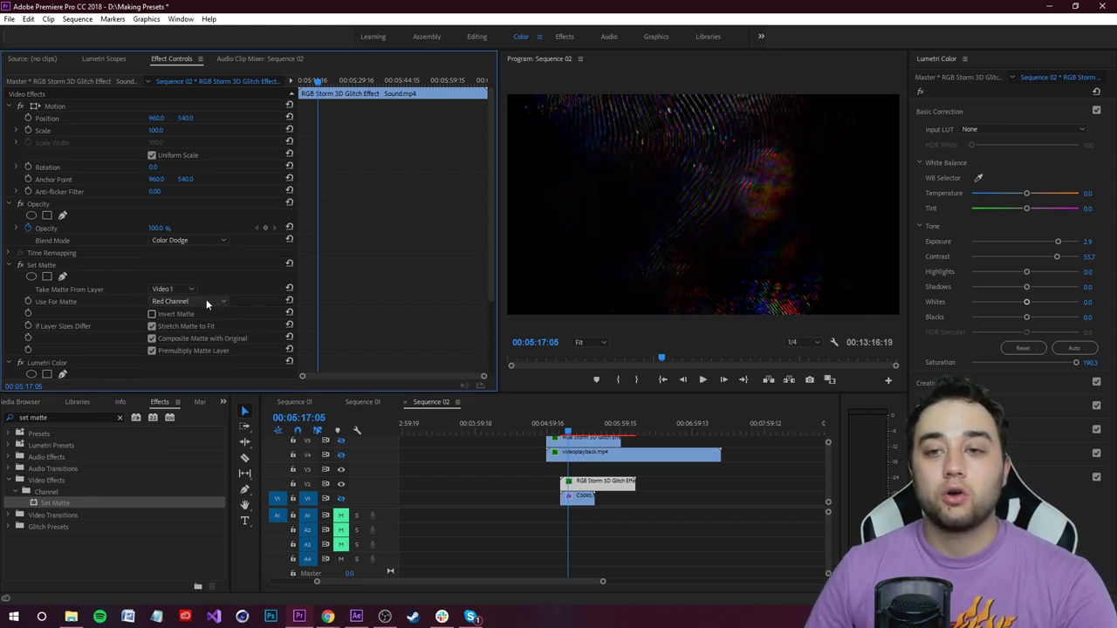
click(207, 302)
click(195, 323)
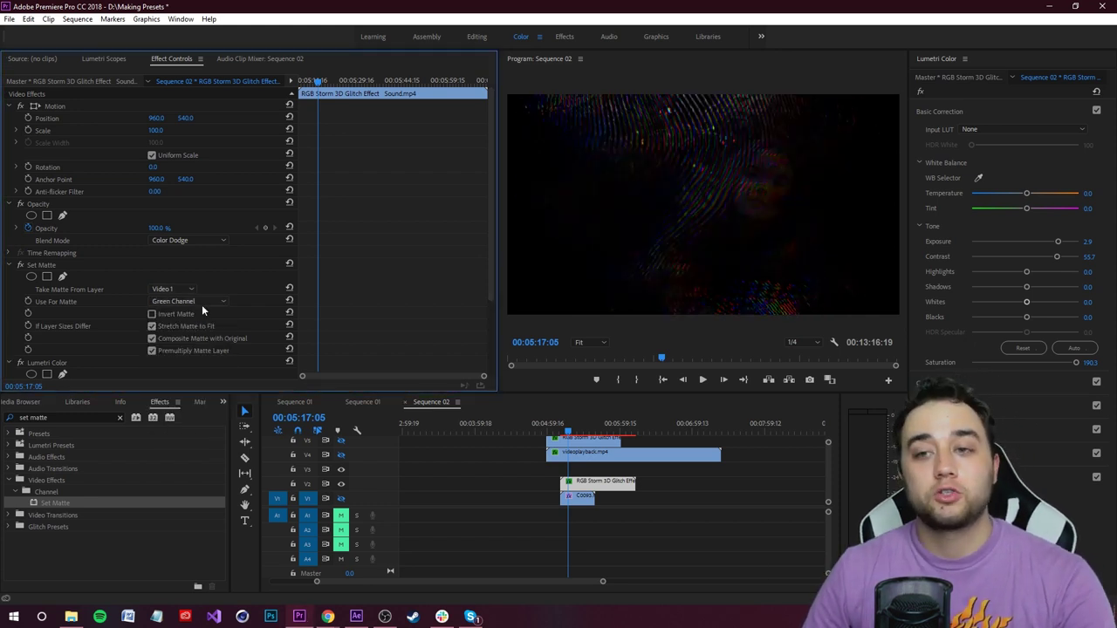
click(198, 301)
click(193, 335)
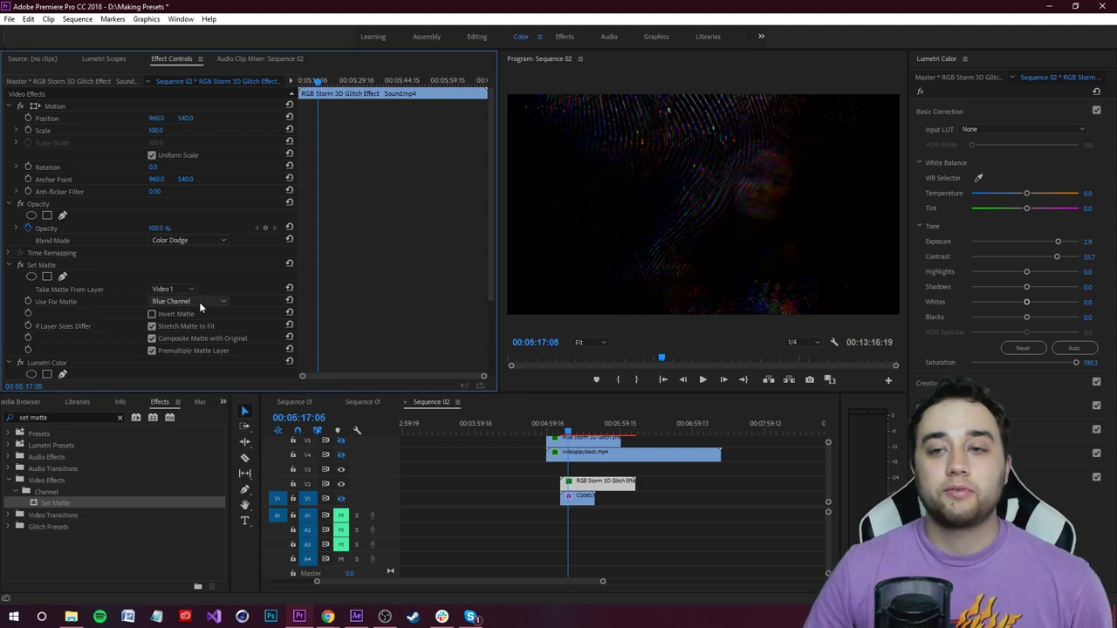
Compare the Green, Blue and Red channels again for the glitch clip's Set Matte, and try Lightness.
click(195, 305)
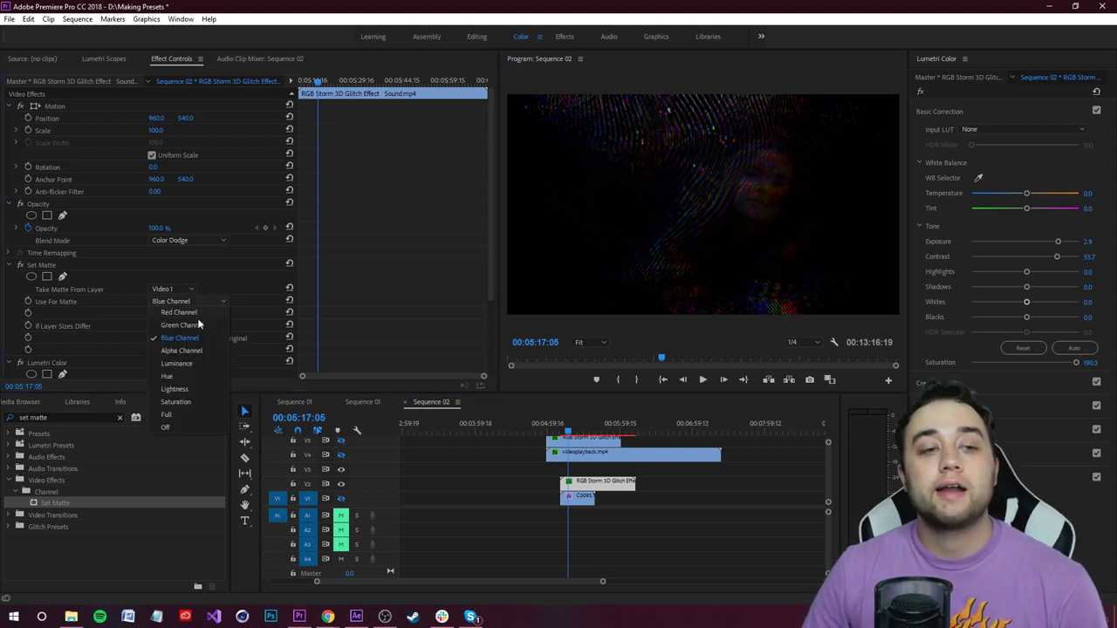
click(196, 325)
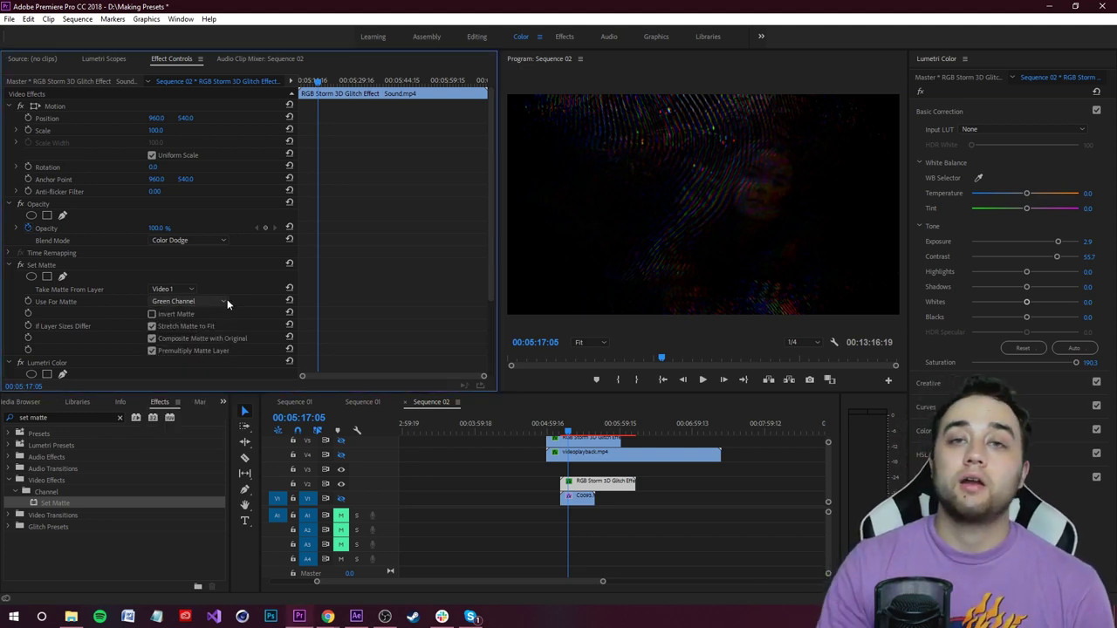
click(226, 301)
click(203, 340)
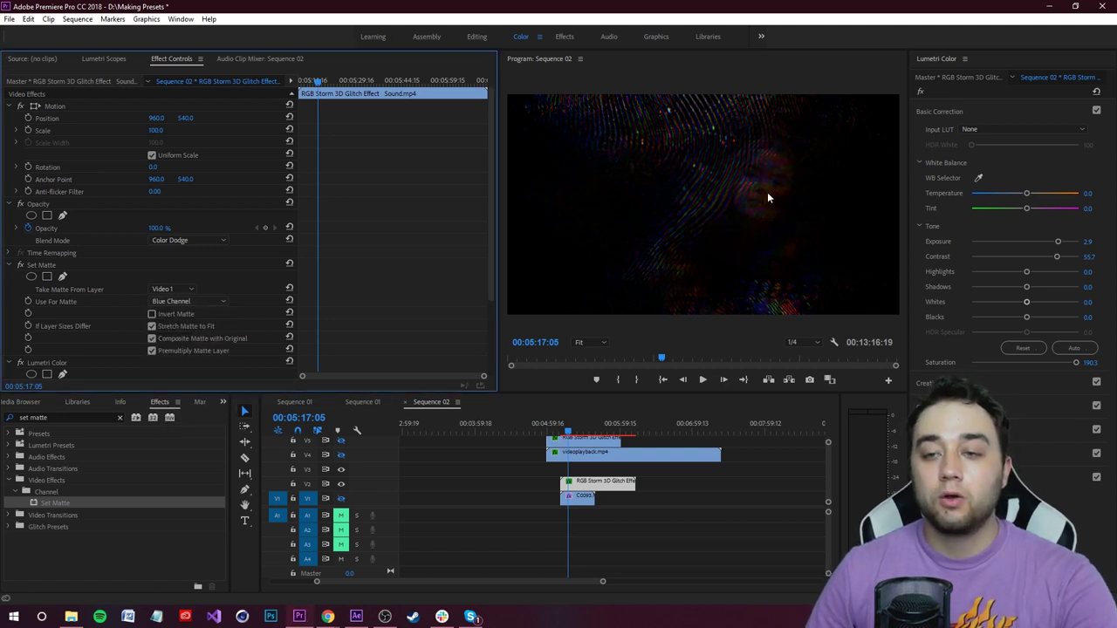
click(210, 301)
click(198, 314)
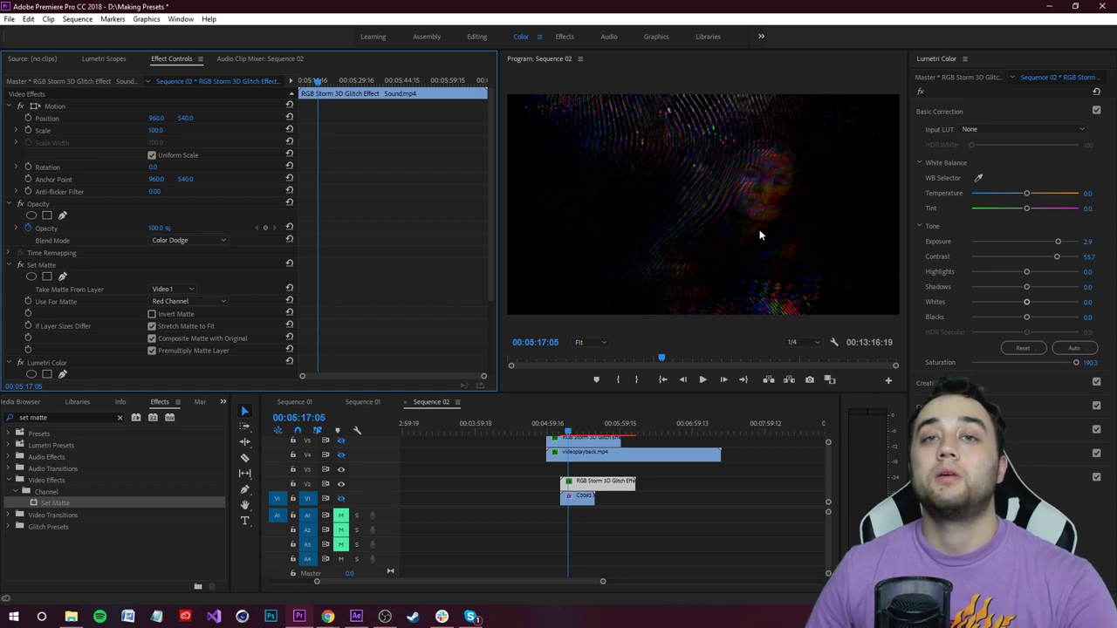
click(199, 302)
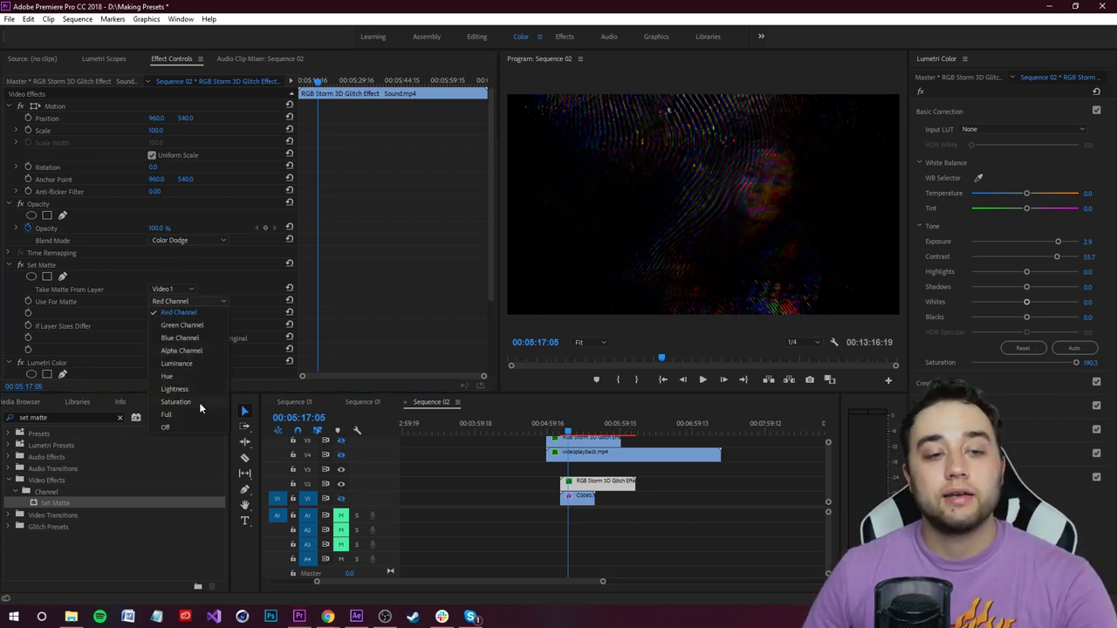
click(194, 389)
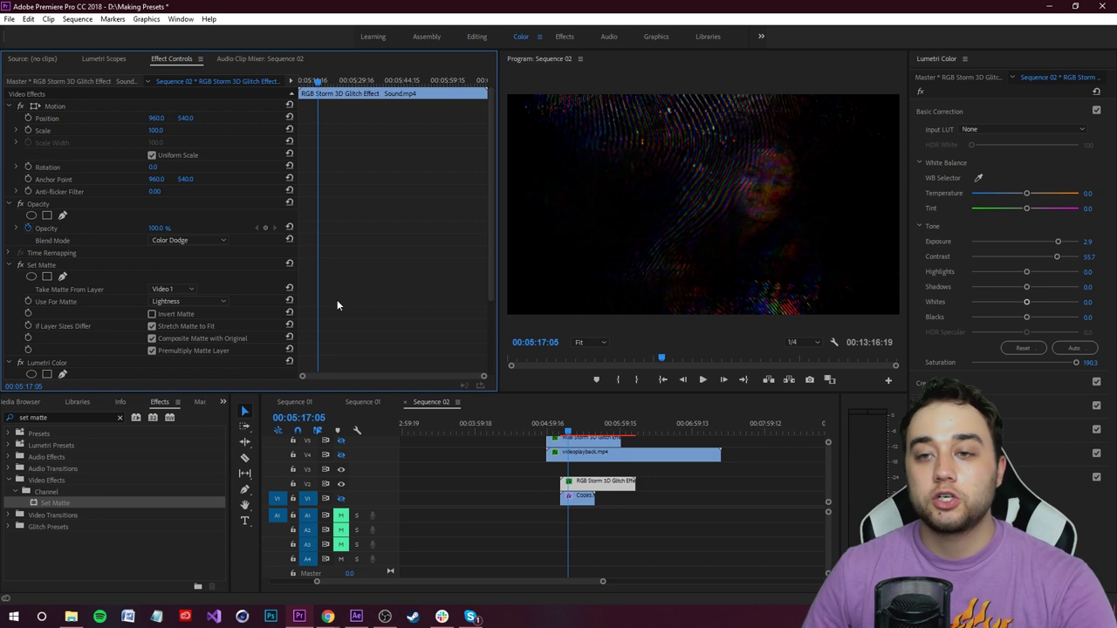
Set the glitch clip's Set Matte channel to Saturation and play back the effect with C0093.MP4 shown.
click(198, 302)
click(194, 403)
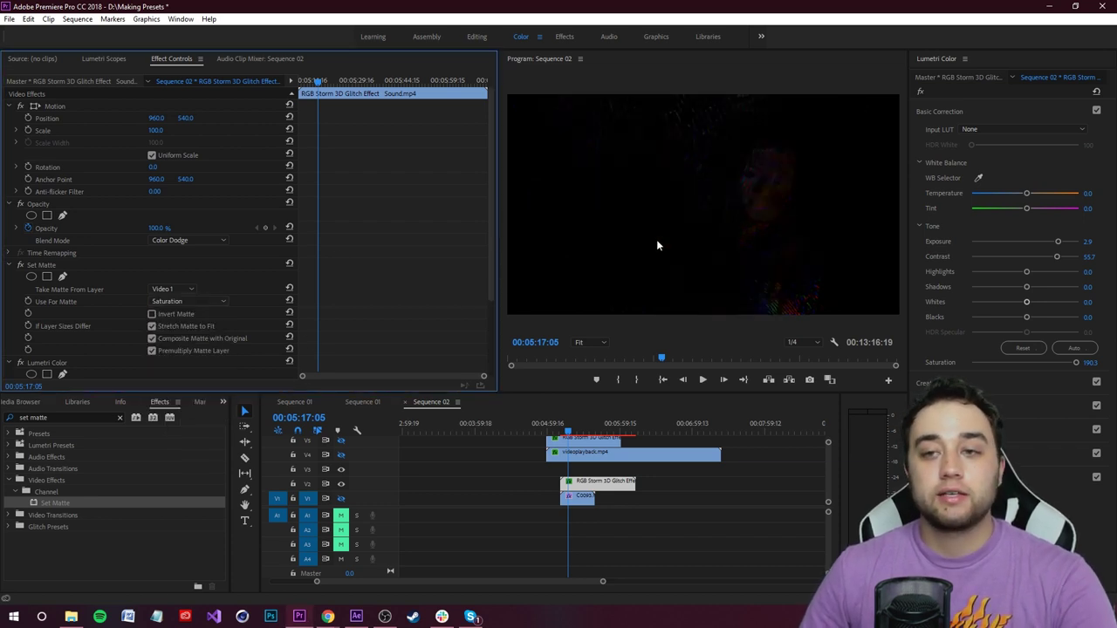
key(space)
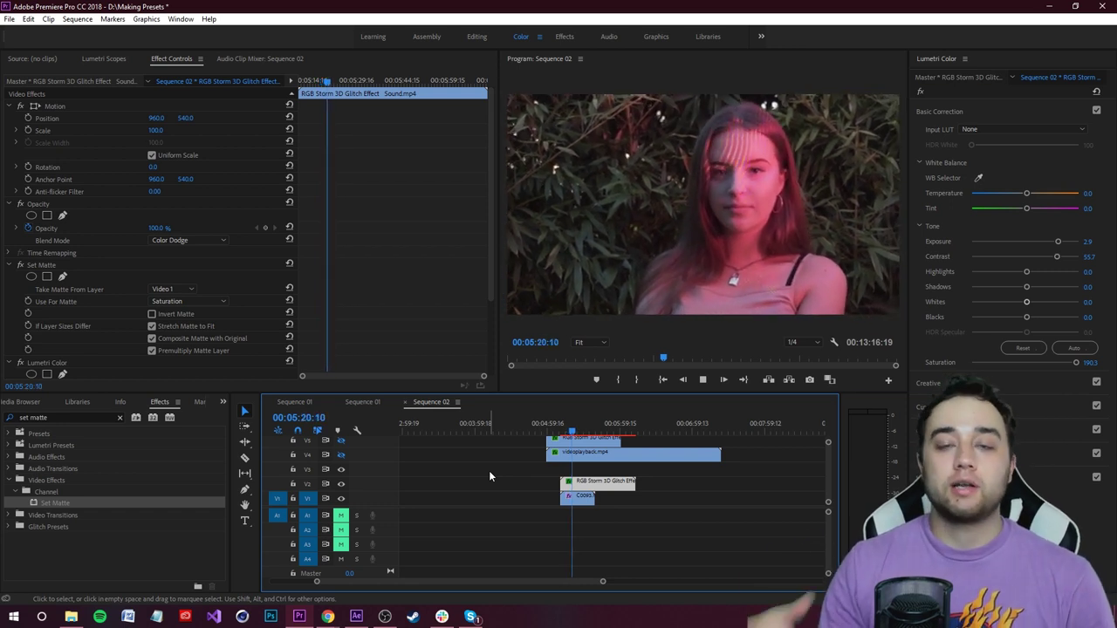
click(589, 499)
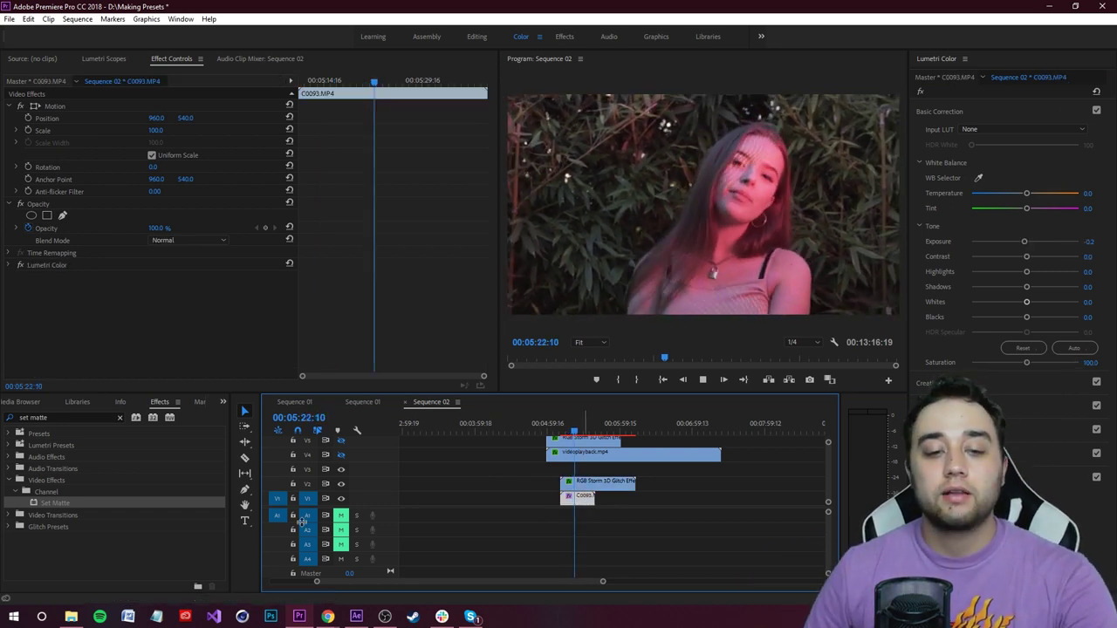
key(space)
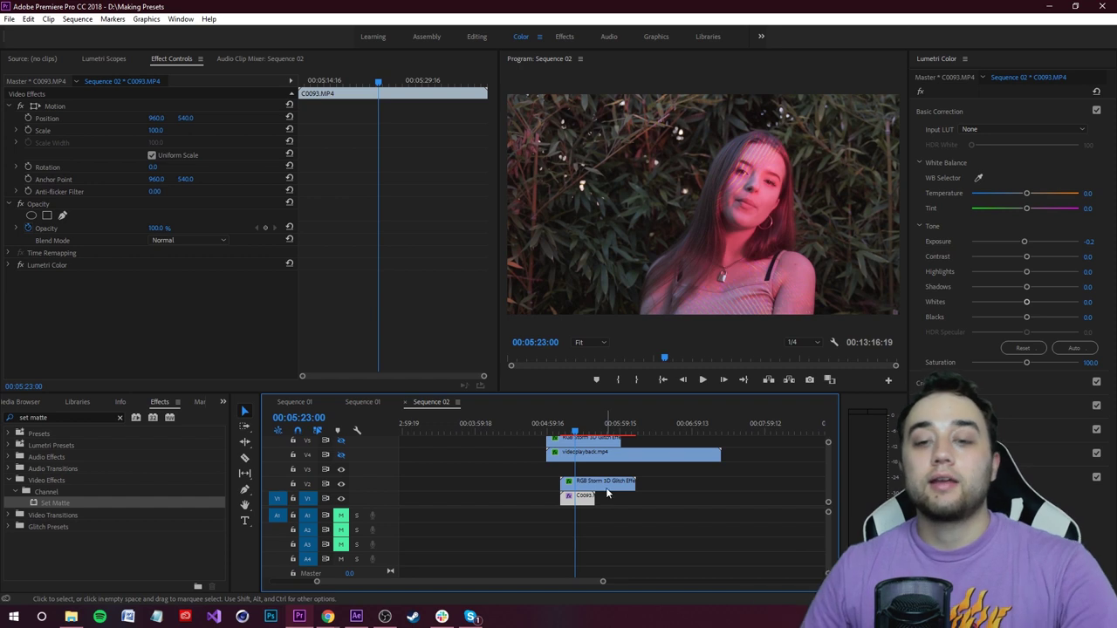
Inspect the TV Static Moiré overlay clip further along the sequence, and play back the RGB Storm projection over C0093.MP4.
scroll(598, 473, down, 4)
drag(497, 429, 617, 431)
click(622, 528)
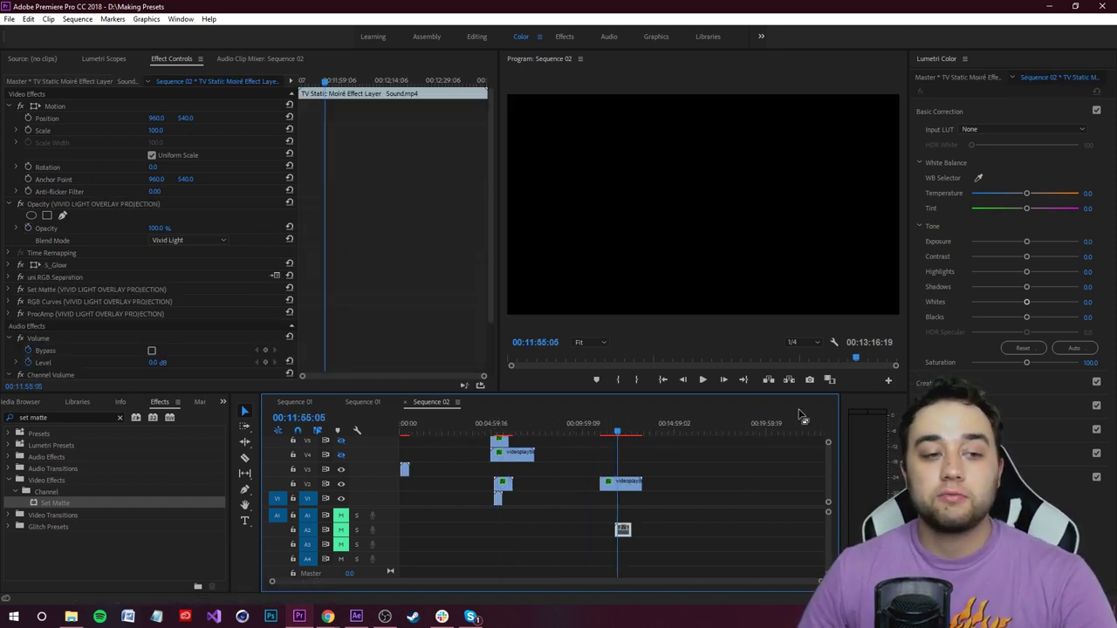
drag(600, 430, 498, 430)
click(497, 498)
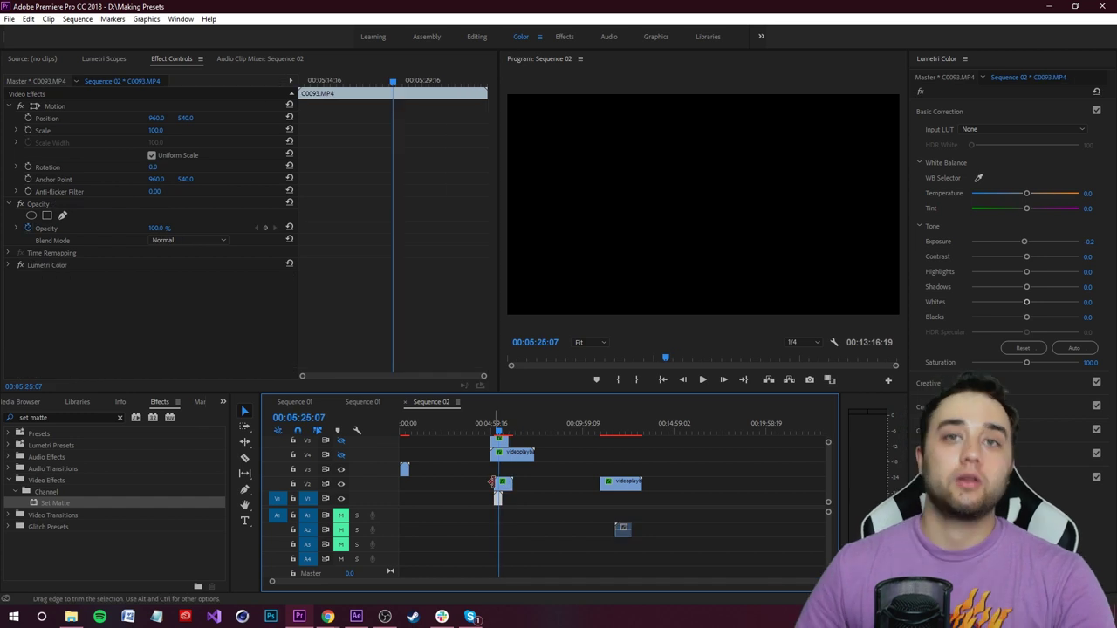
scroll(480, 465, up, 3)
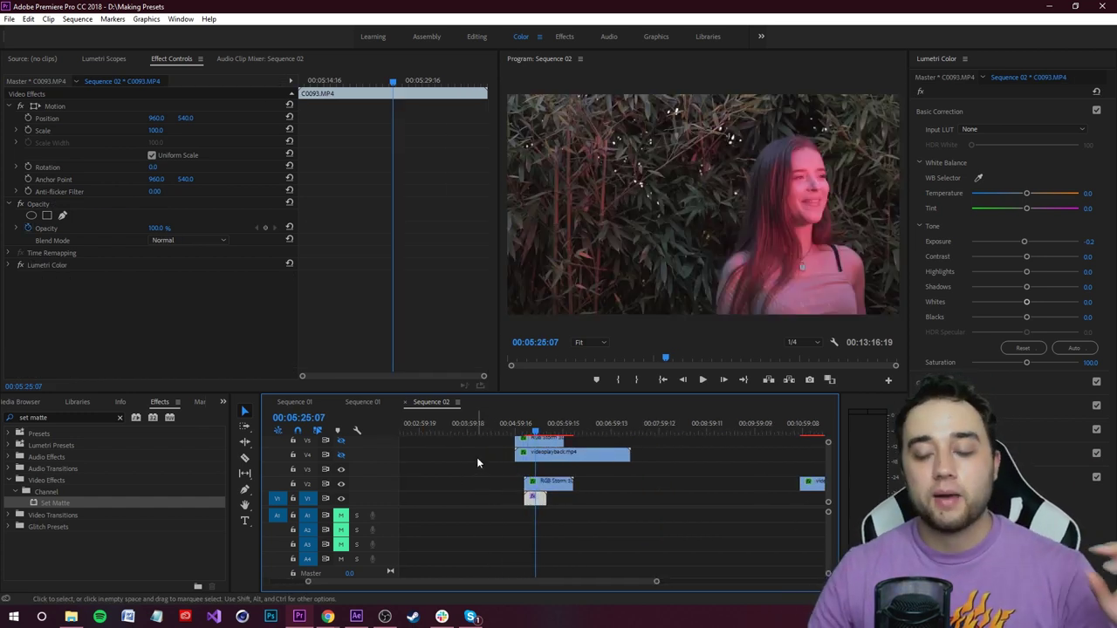
key(space)
click(559, 488)
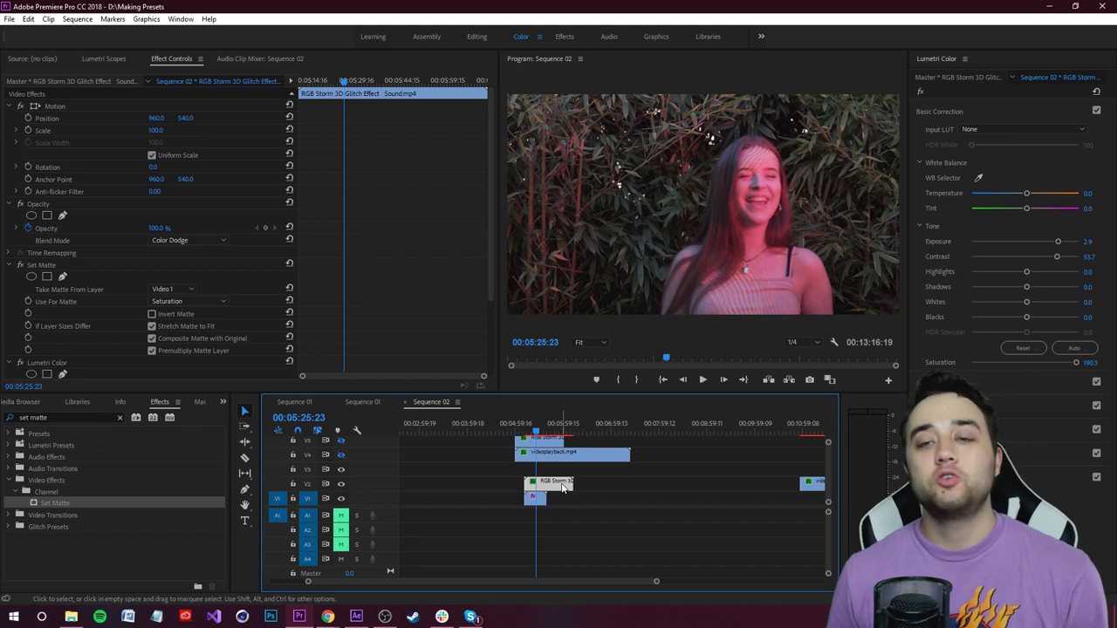
Replace the RGB Storm overlay on V2 with filmburn_02.mov, placed directly above the C0093.MP4 clip.
drag(543, 427, 528, 439)
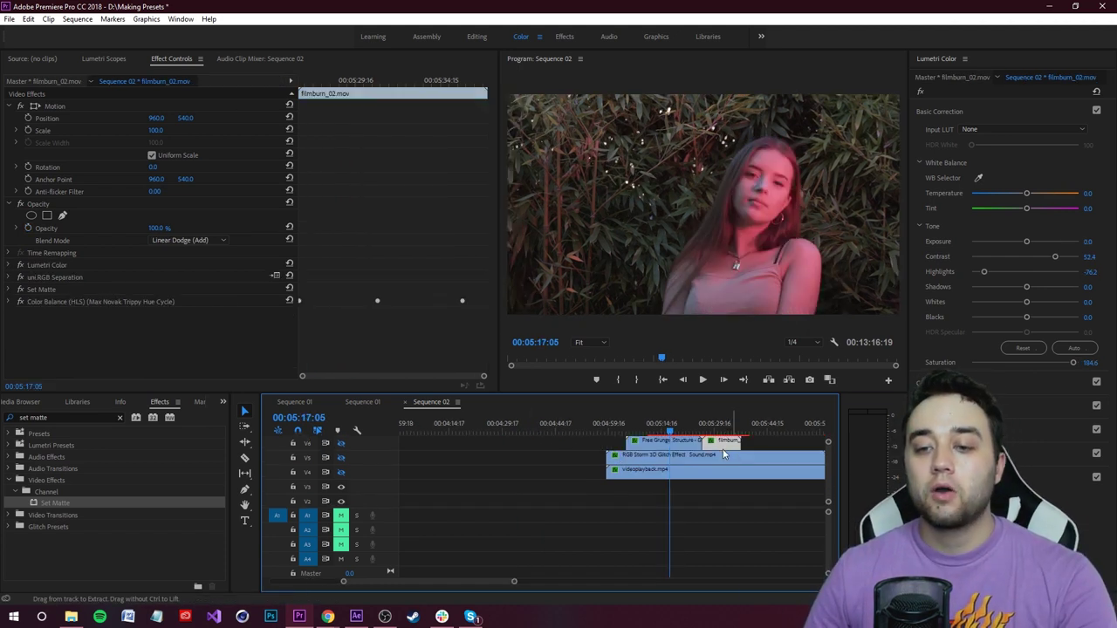
drag(722, 449, 666, 487)
scroll(693, 497, down, 1)
scroll(694, 497, up, 2)
scroll(674, 494, up, 1)
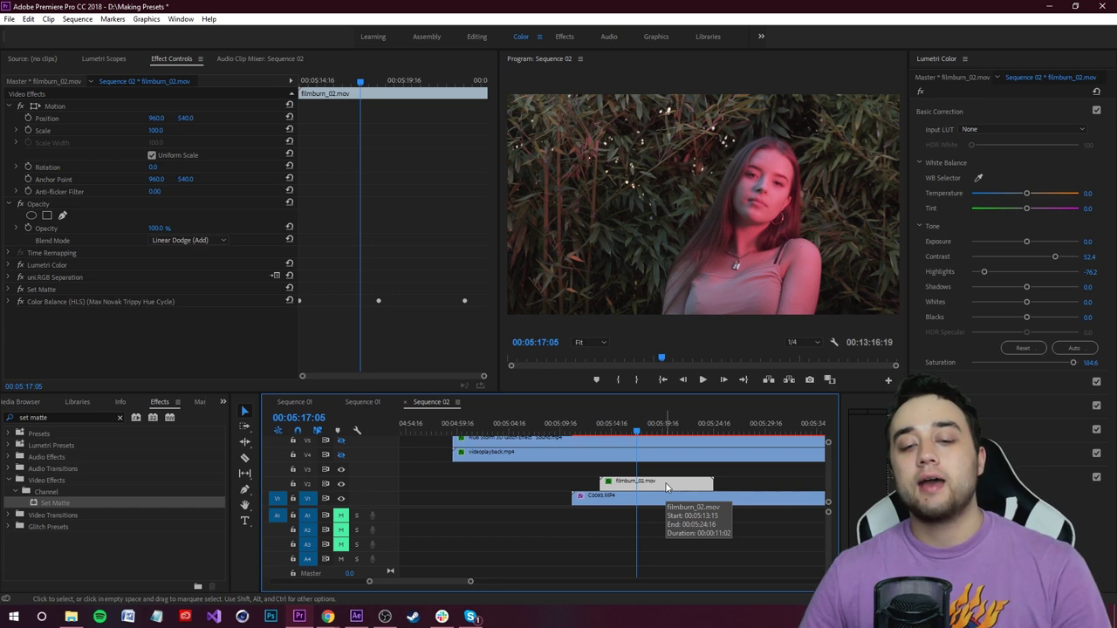
click(603, 502)
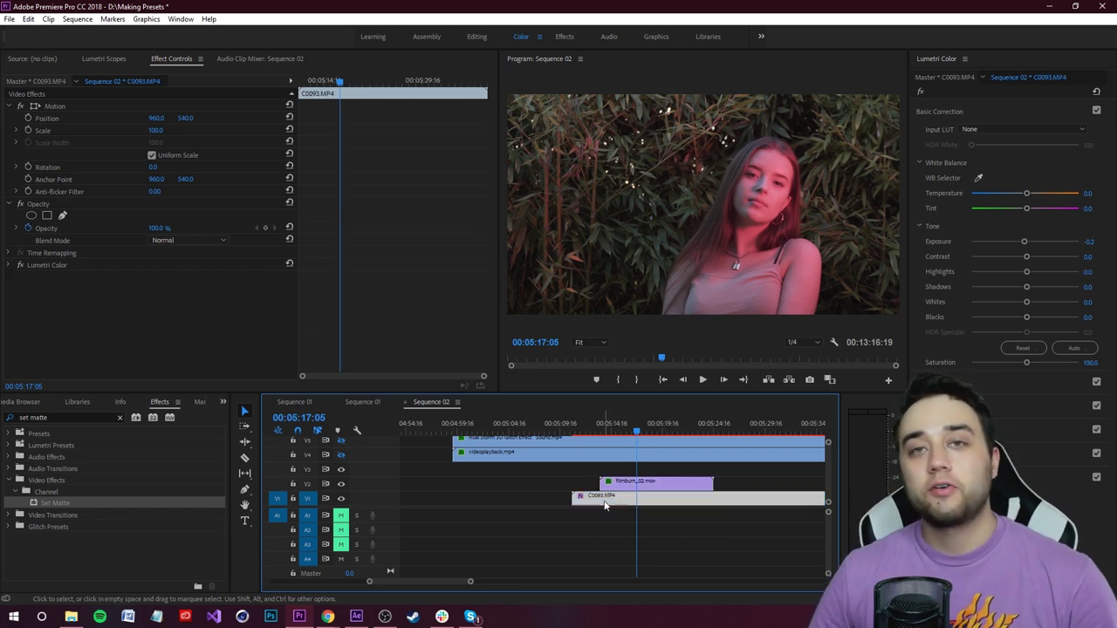
click(644, 484)
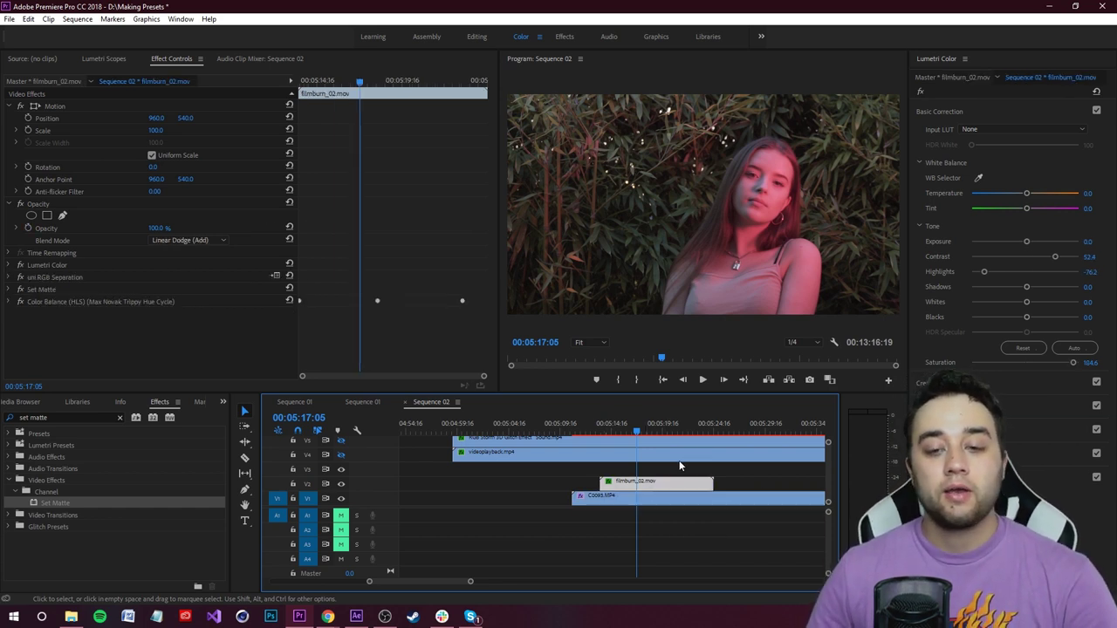
Preview filmburn_02.mov over C0093.MP4 and strip its existing effects, returning its blend mode to Normal.
key(minus)
key(space)
key(space)
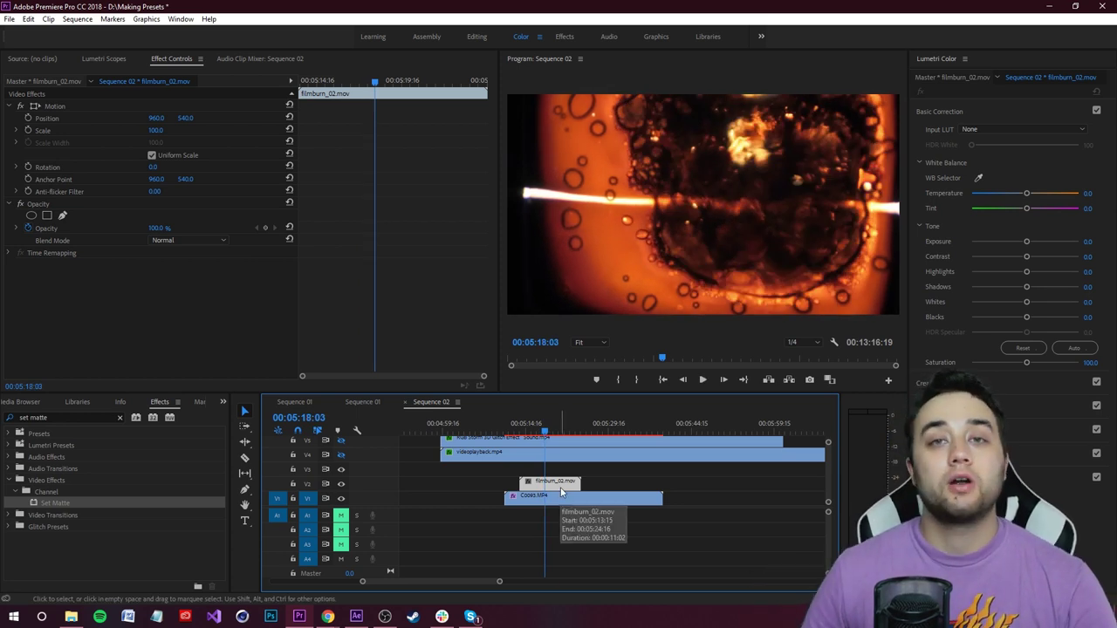
click(563, 471)
drag(563, 486, 564, 486)
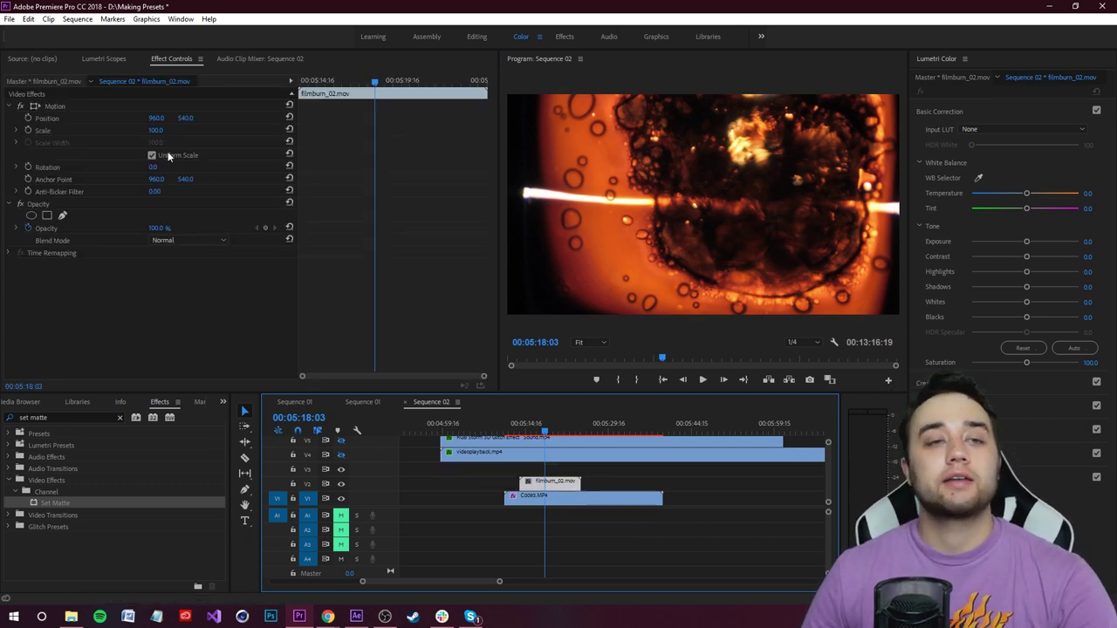
Apply the Set Matte effect to filmburn_02.mov and take the matte from Video 1.
drag(54, 504, 561, 487)
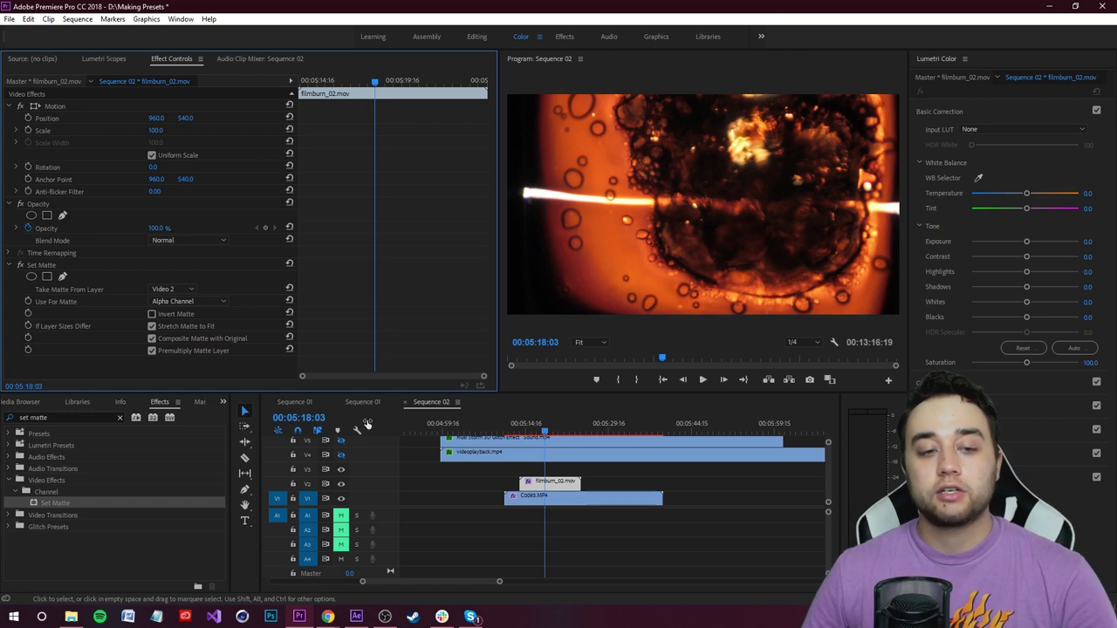
click(191, 292)
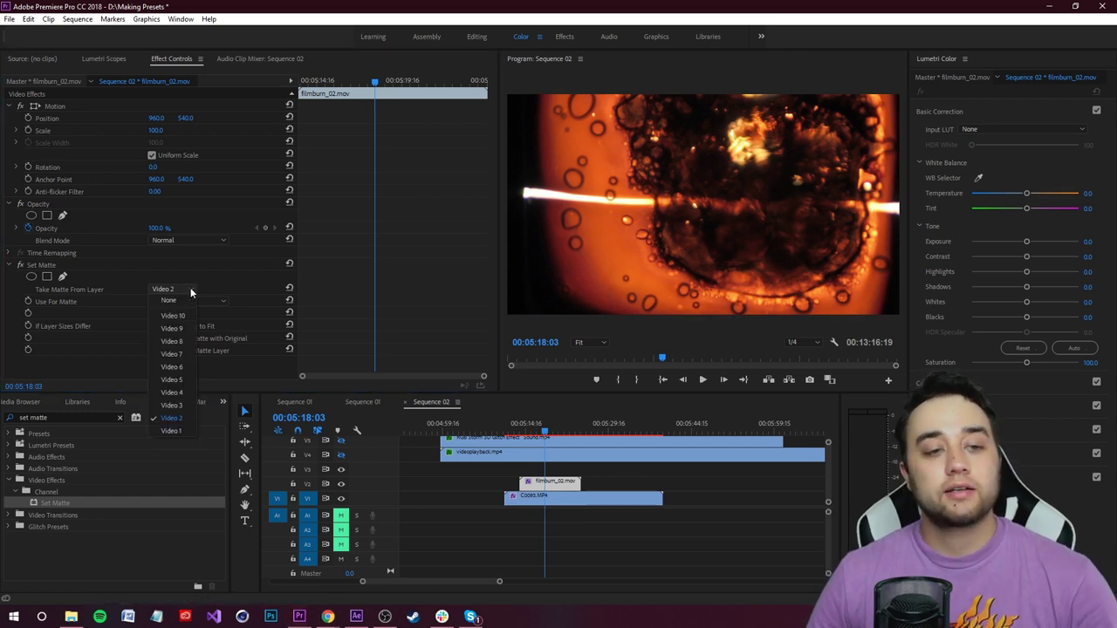
click(170, 431)
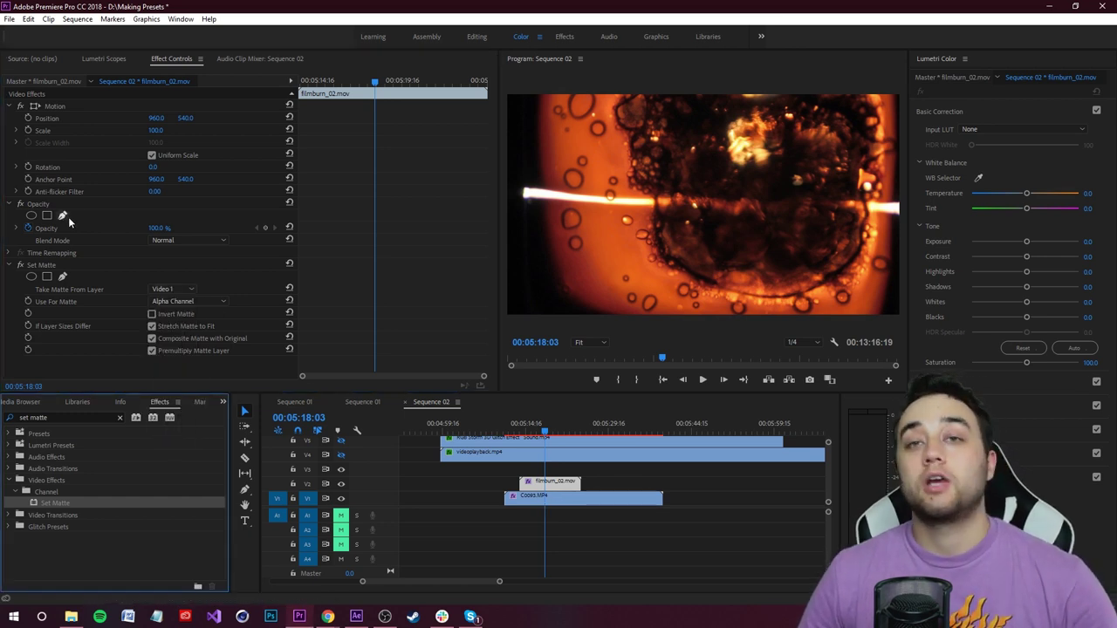
Set the blend mode of filmburn_02.mov to Color Dodge and play back the result.
click(214, 240)
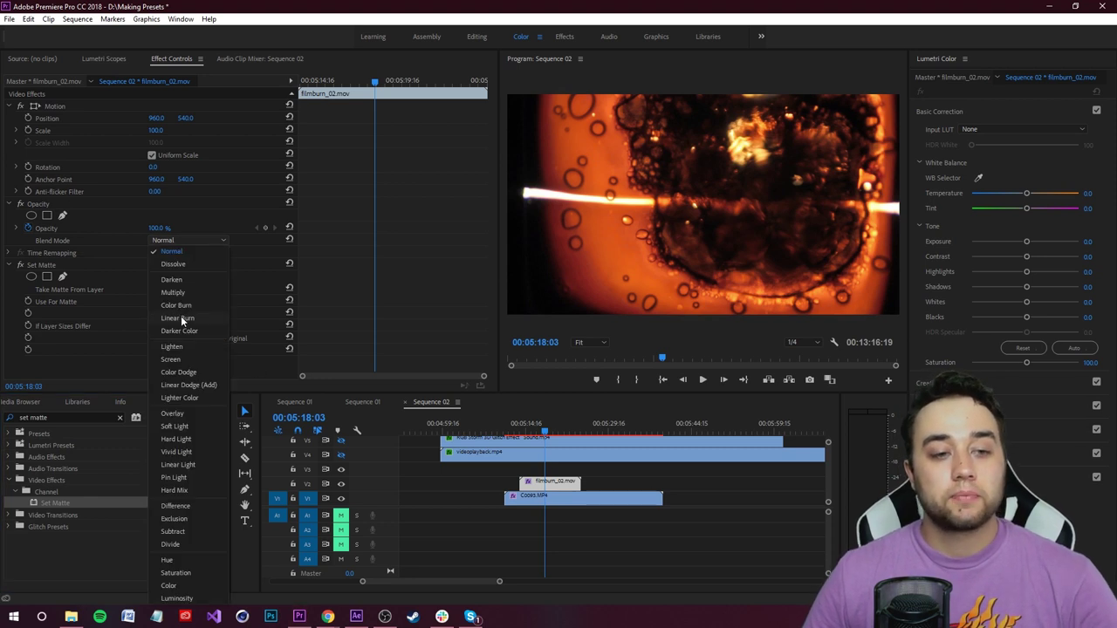
click(192, 373)
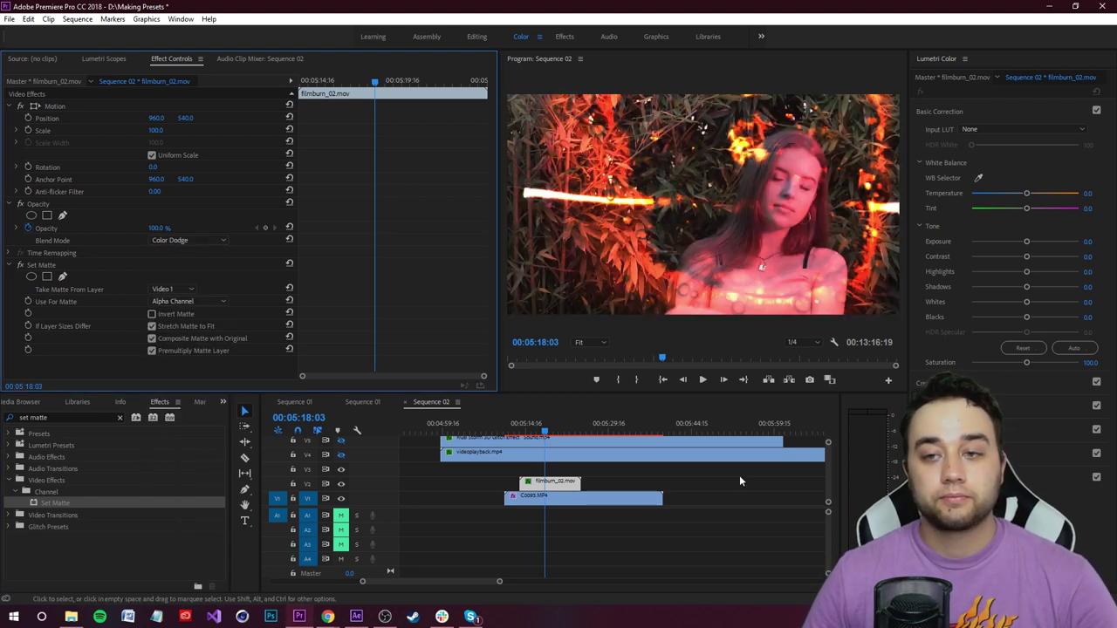
key(space)
key(space)
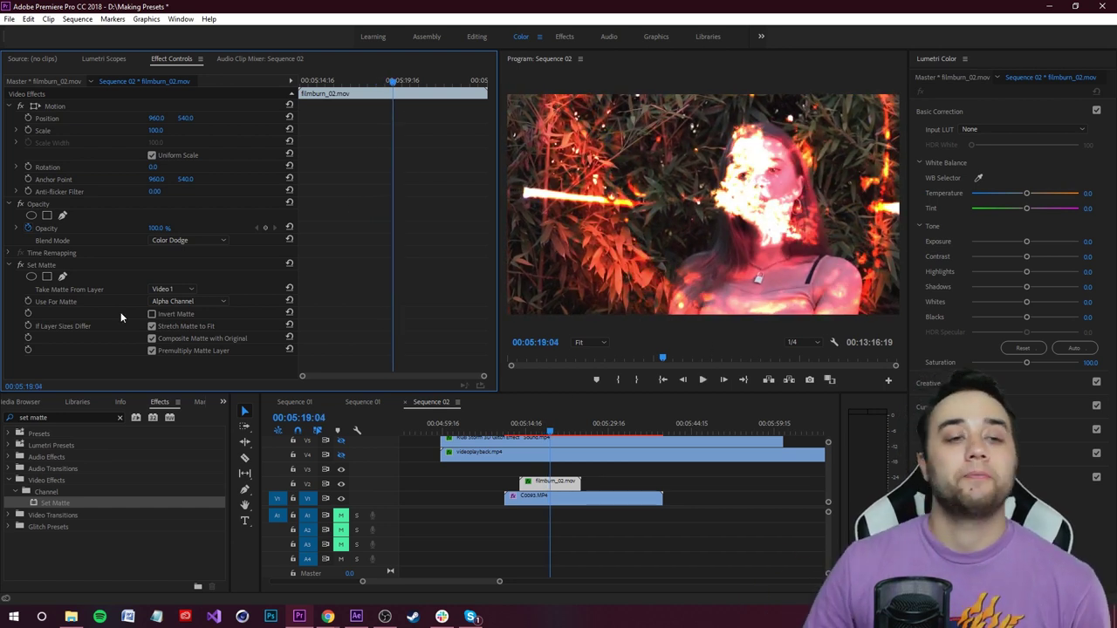
Set the Set Matte channel of filmburn_02.mov to Saturation and preview the film burn on the portrait.
click(205, 301)
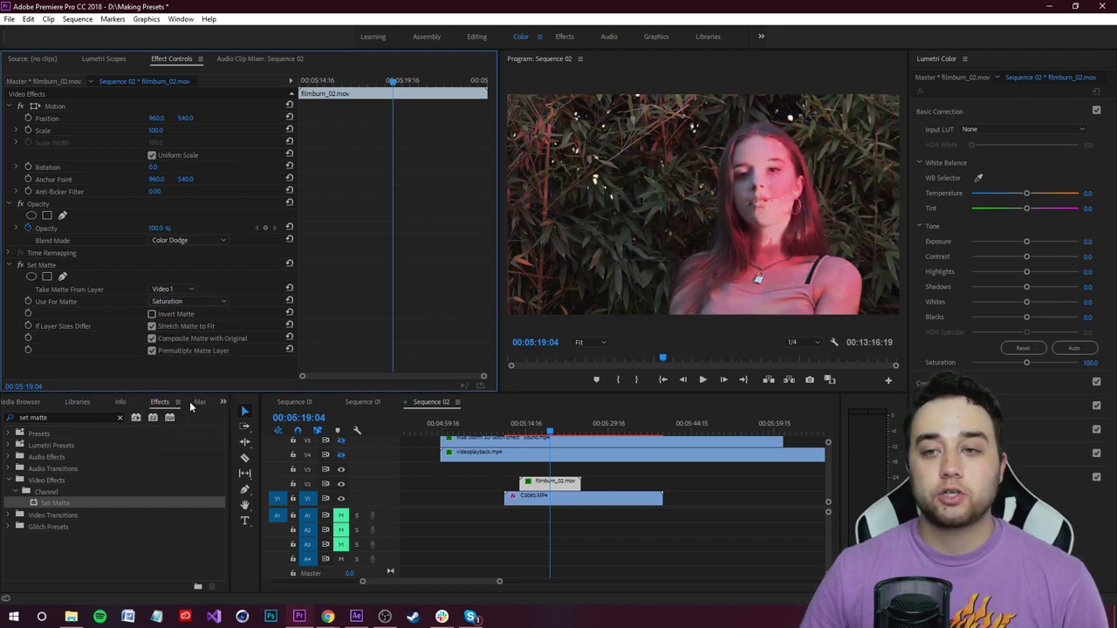
key(space)
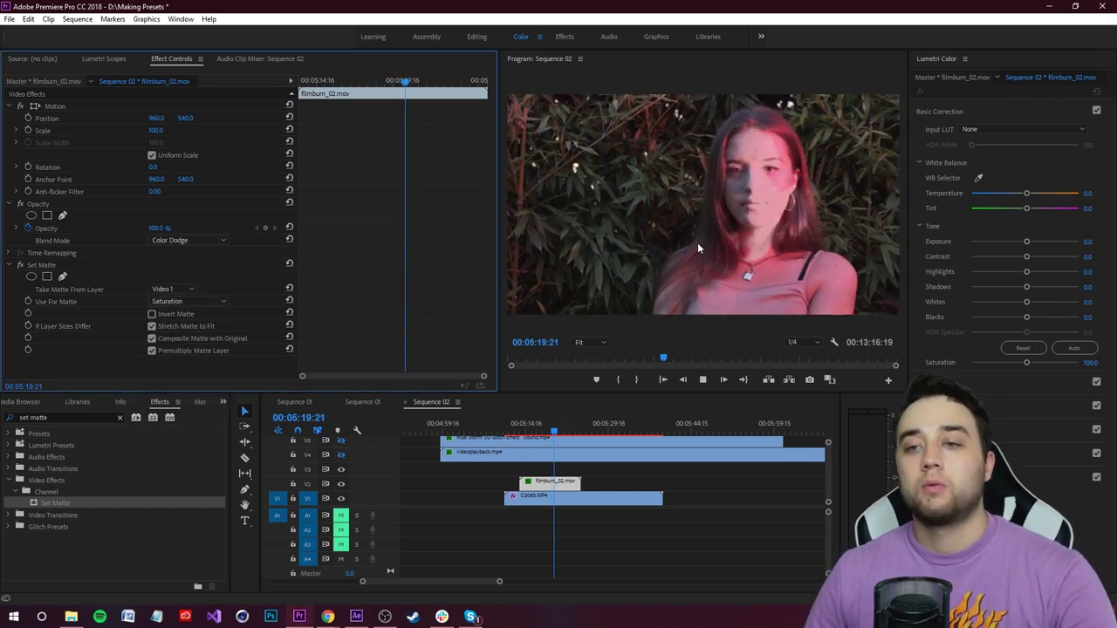
click(764, 185)
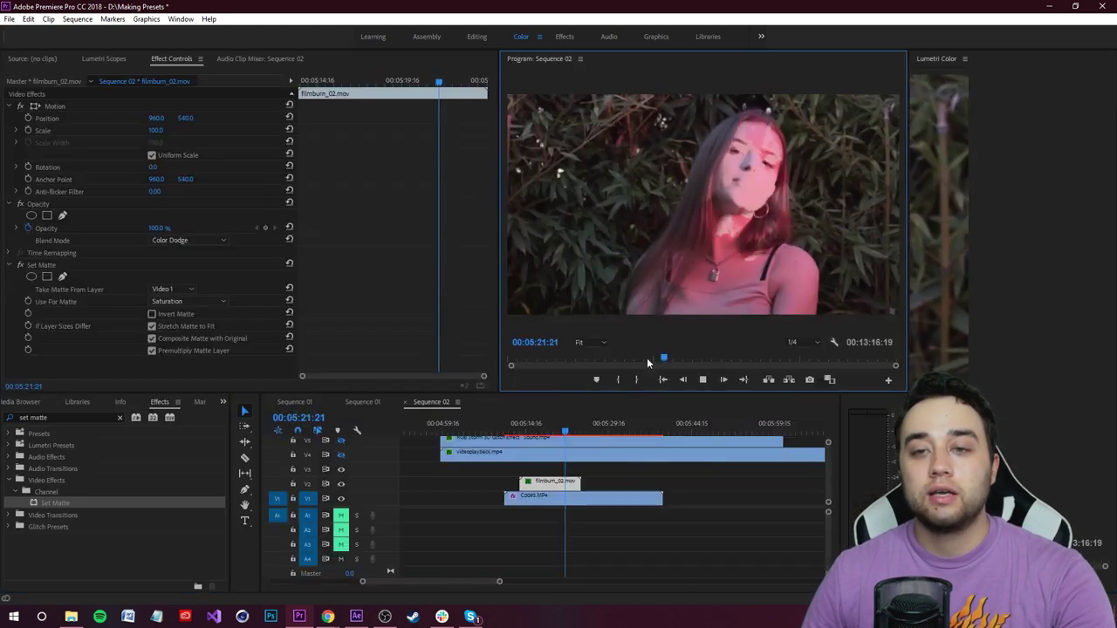
click(566, 432)
drag(565, 432, 560, 432)
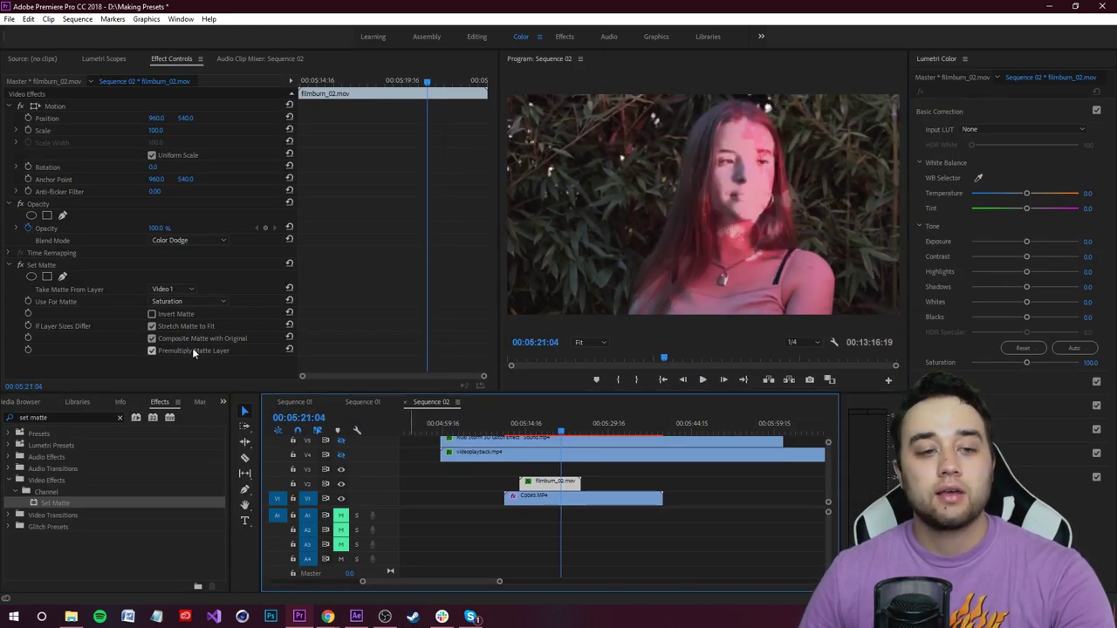
Play the film burn projection over C0093.MP4 again from the start of the filmburn_02.mov clip.
click(212, 302)
click(212, 302)
key(space)
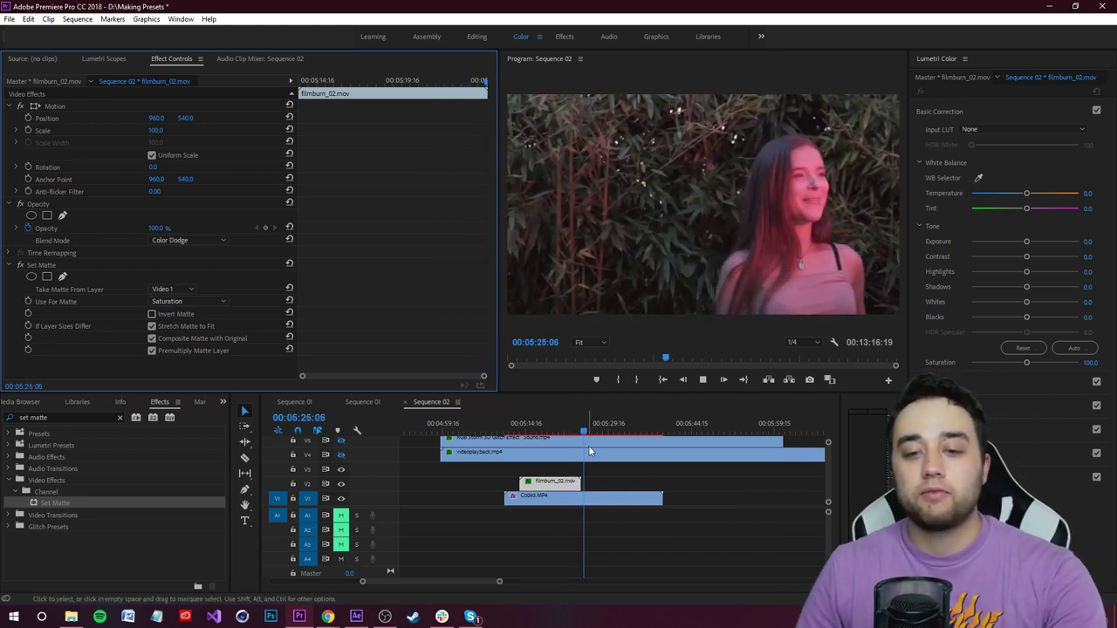
click(521, 464)
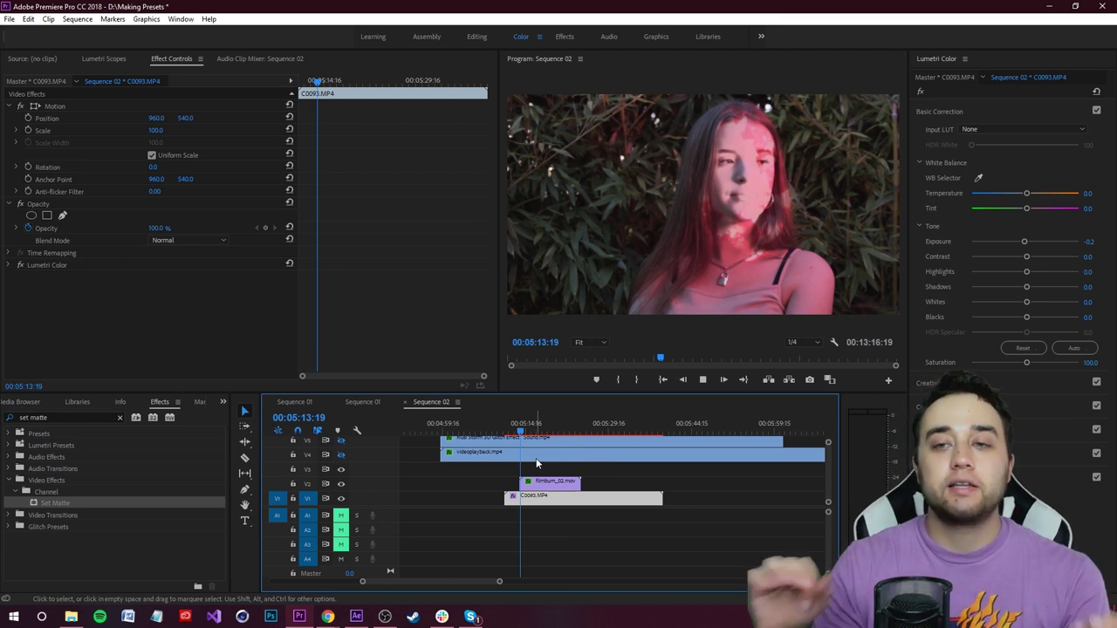
key(space)
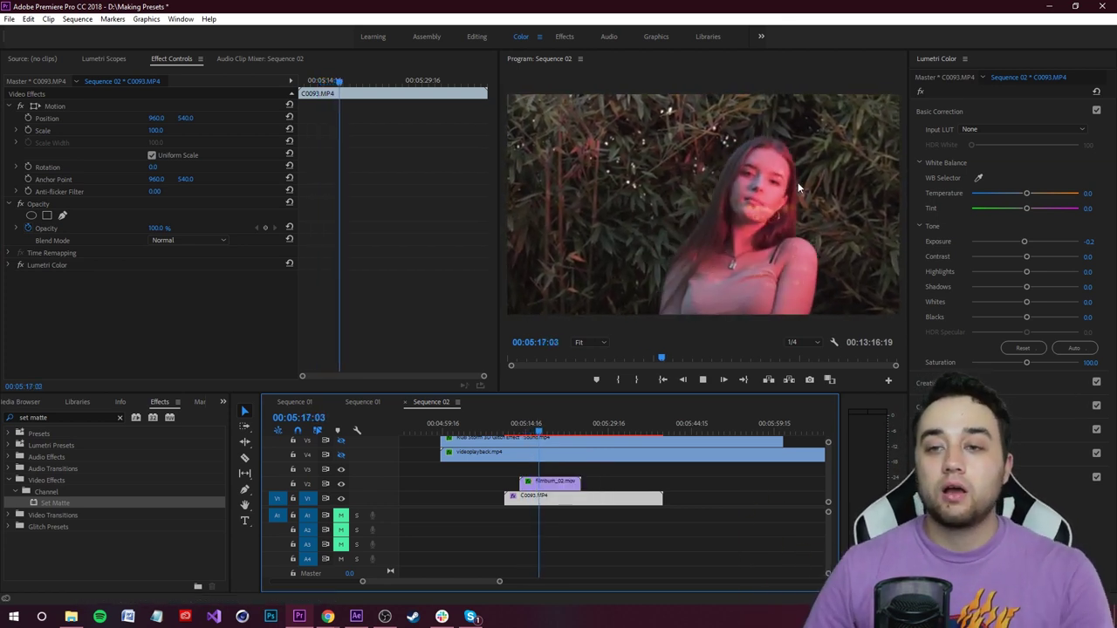
click(796, 187)
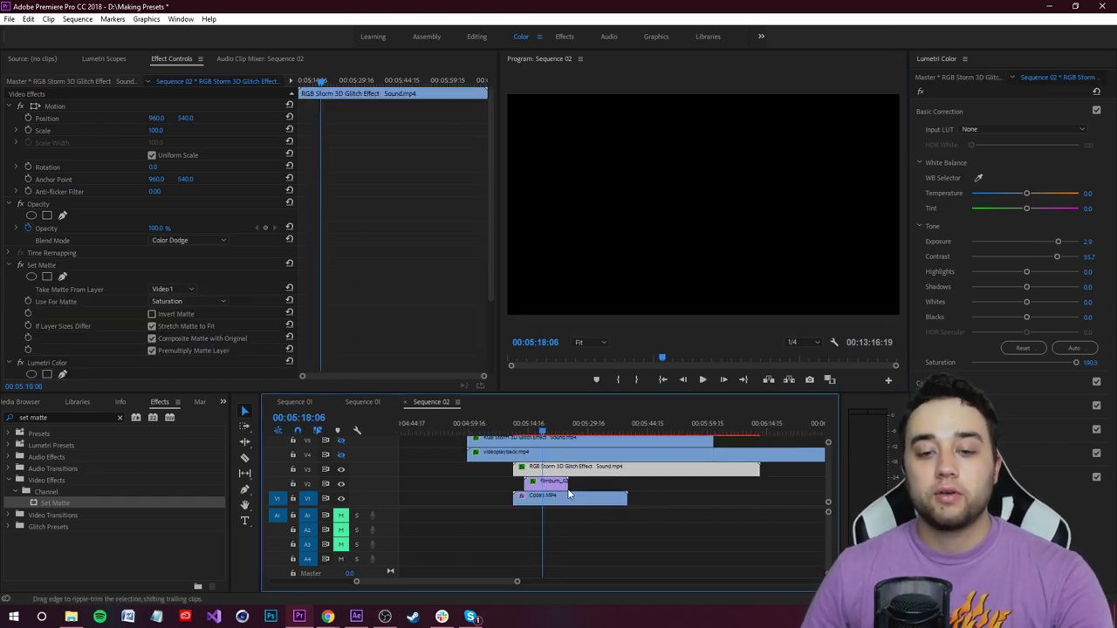
Stack the RGB Storm 3D Glitch Effect clip above filmburn_02.mov and play back the combined projection.
key(space)
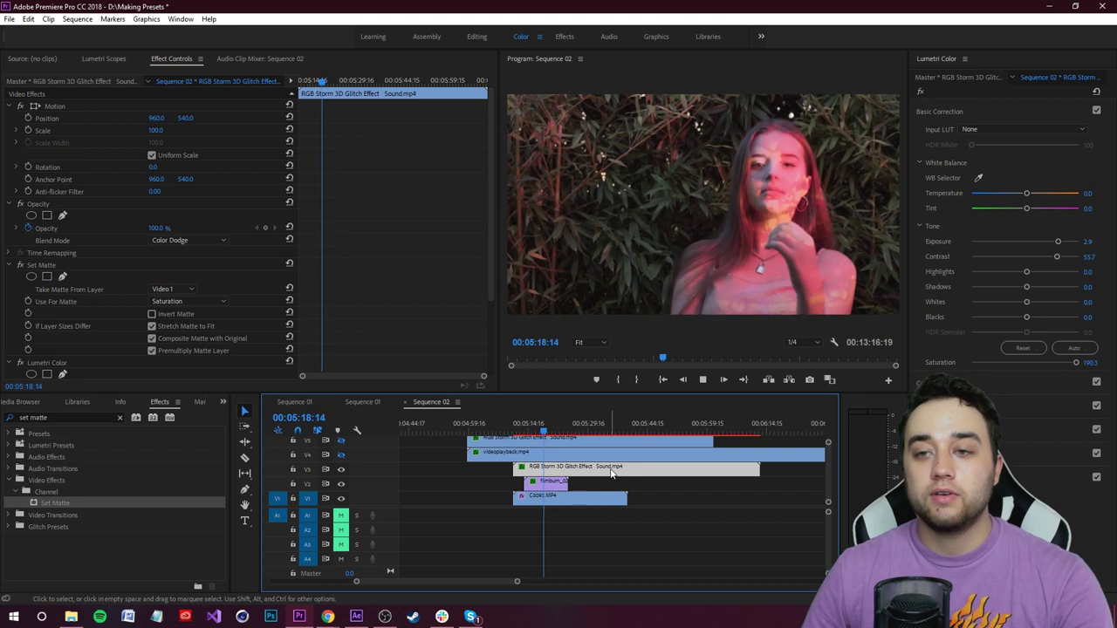
key(space)
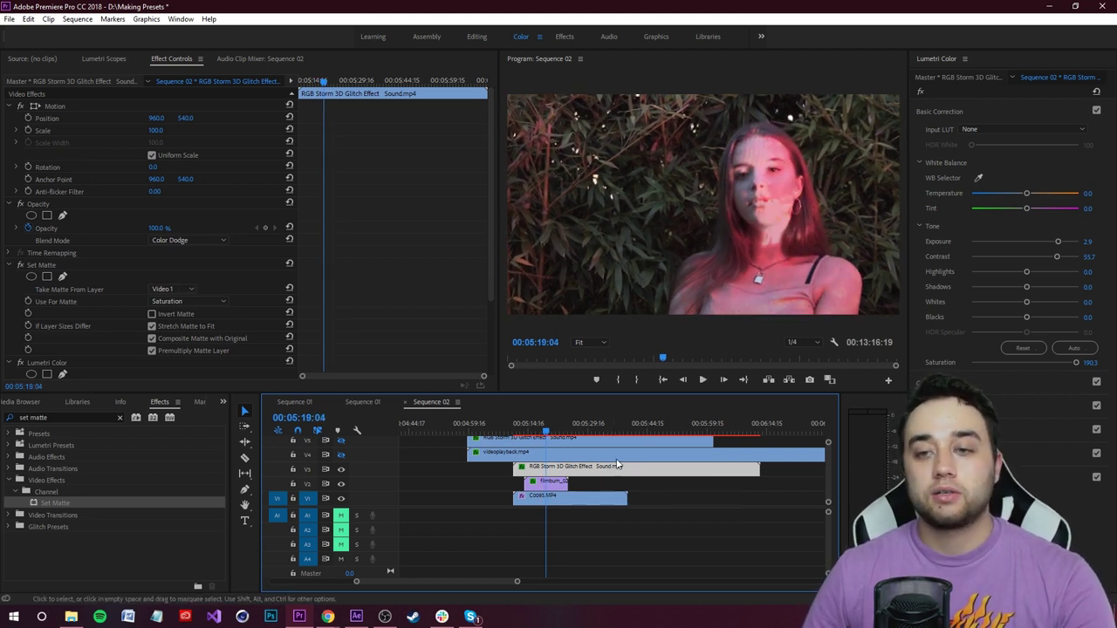
key(space)
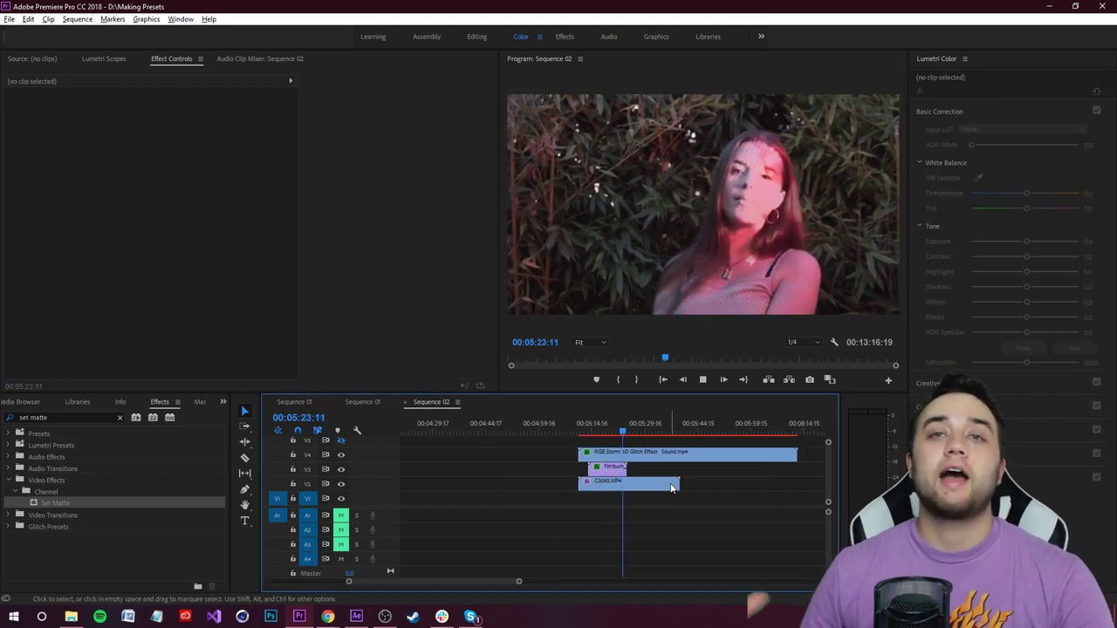
key(space)
drag(625, 432, 600, 436)
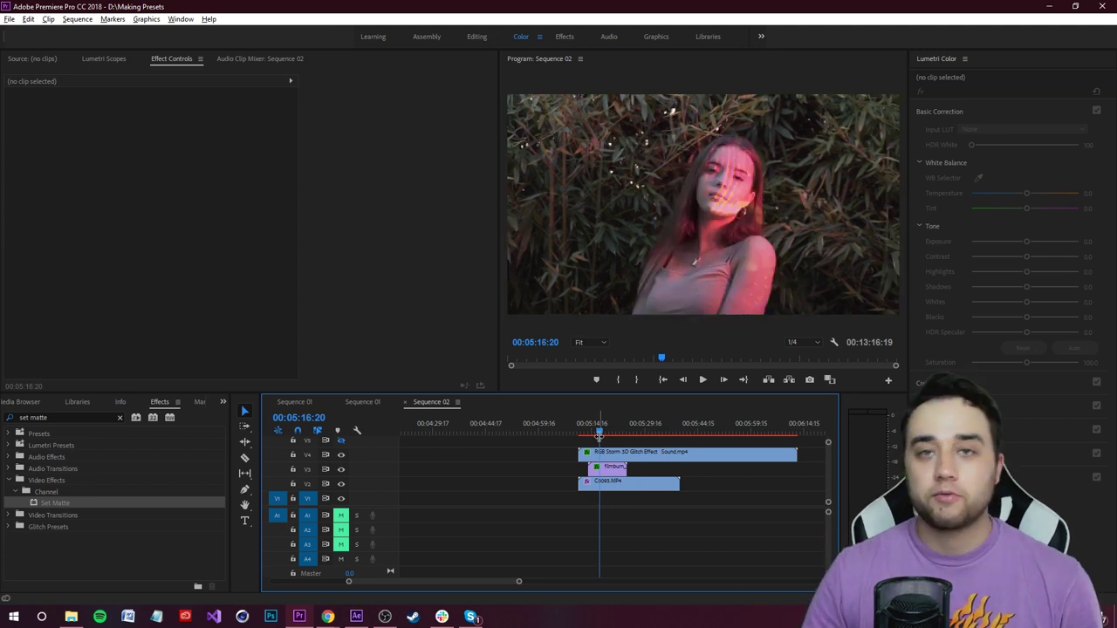
Switch to After Effects and create a new 1920 x 1080 composition at 23.976 fps.
click(356, 616)
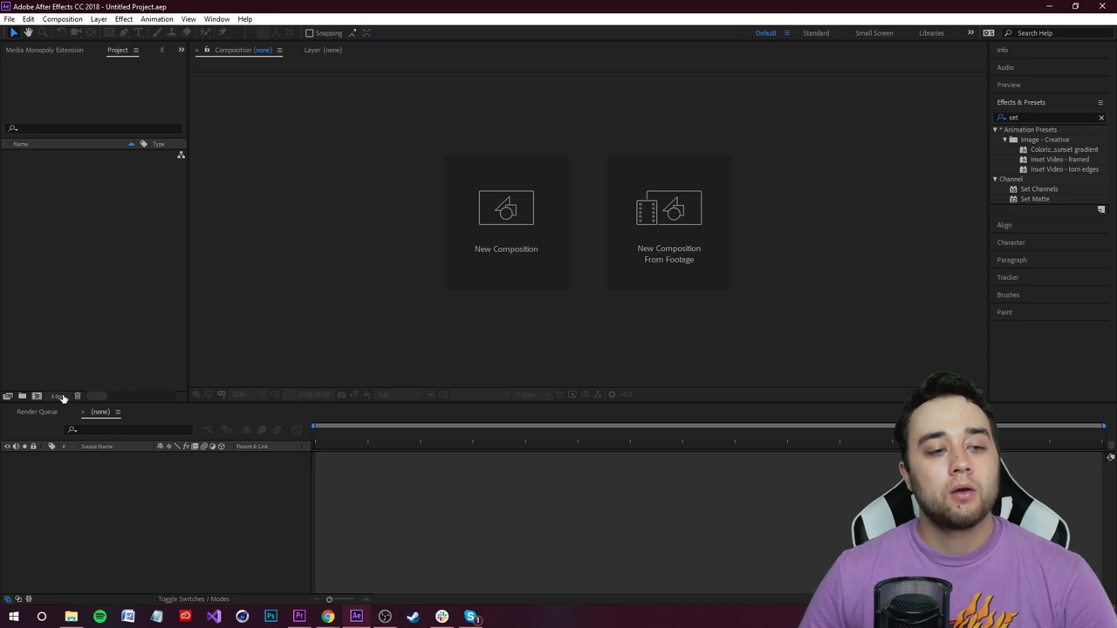
click(37, 397)
click(383, 358)
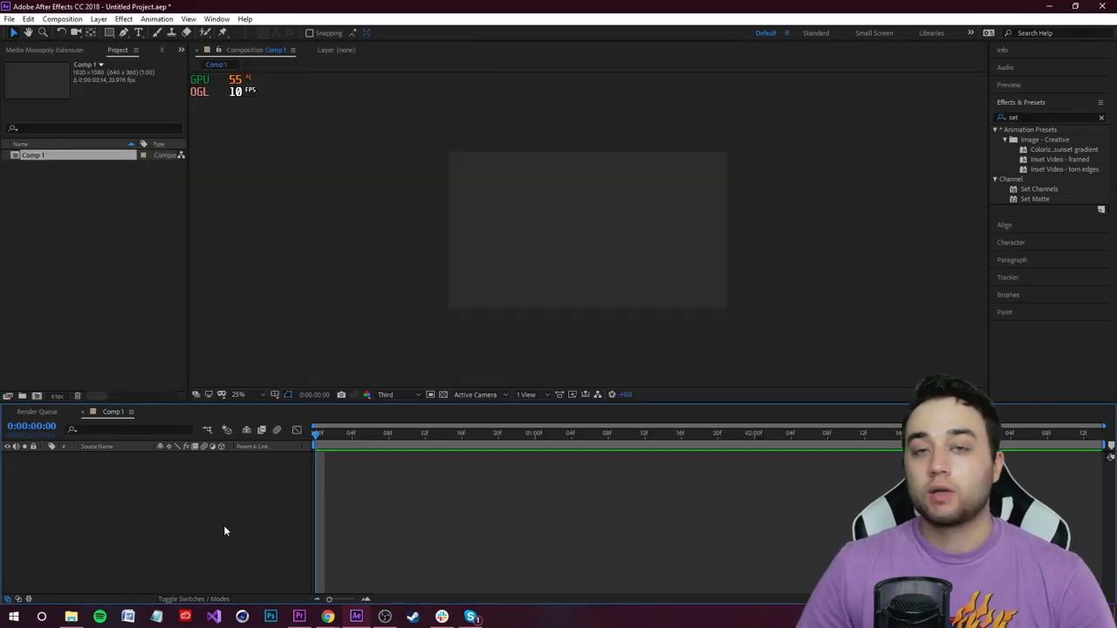
Import TEST FOOTAGE PROJECTION.mp4 and the Free Grunge Structure - Glitch Background.mp4 file, and stack the glitch background above the footage in Comp 1.
click(70, 616)
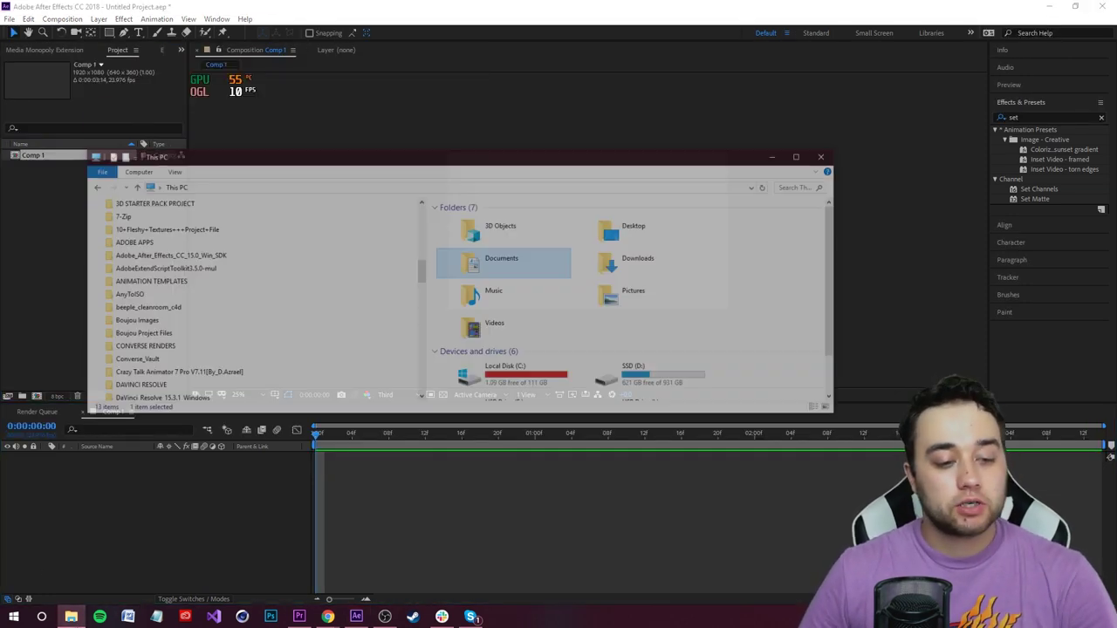
scroll(188, 338, down, 6)
scroll(188, 338, down, 1)
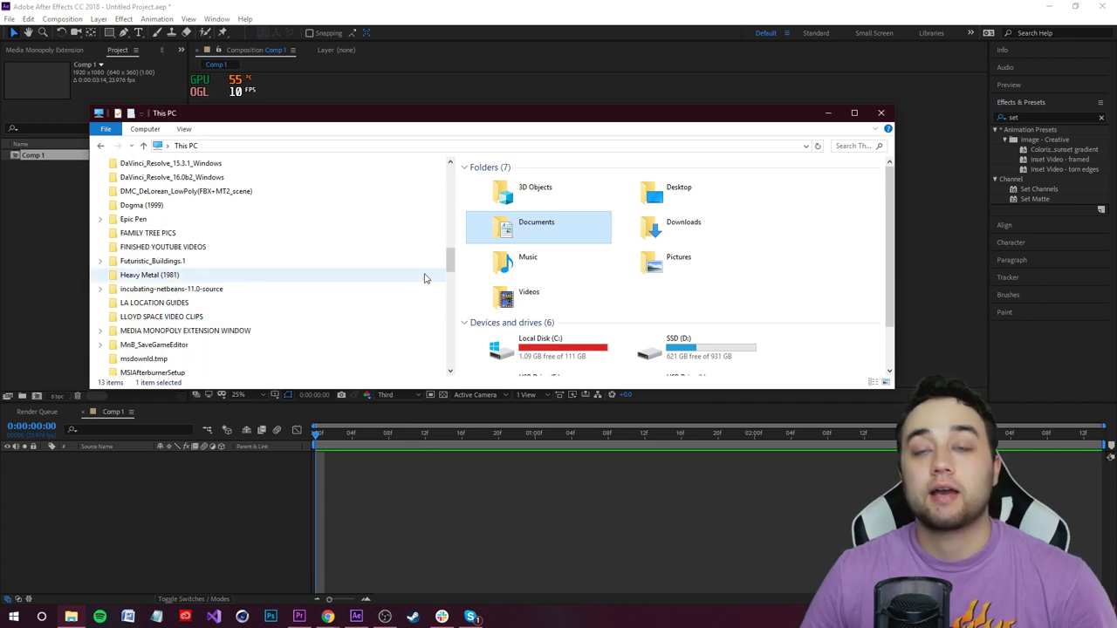
mouse_move(451, 259)
mouse_down()
mouse_move(451, 349)
mouse_move(452, 266)
mouse_up()
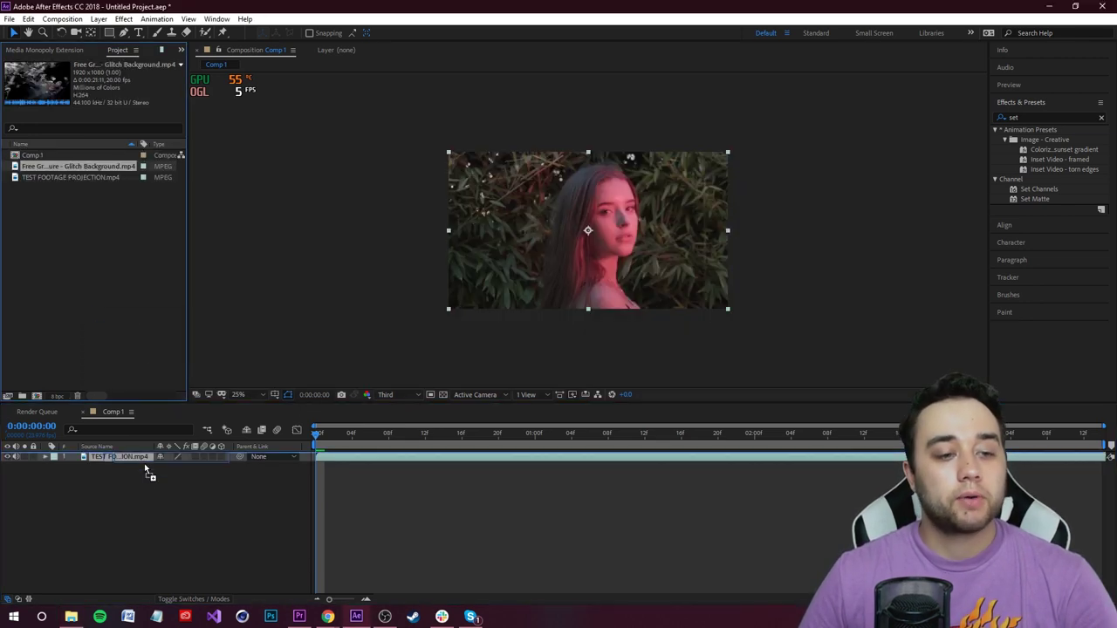
drag(144, 463, 131, 463)
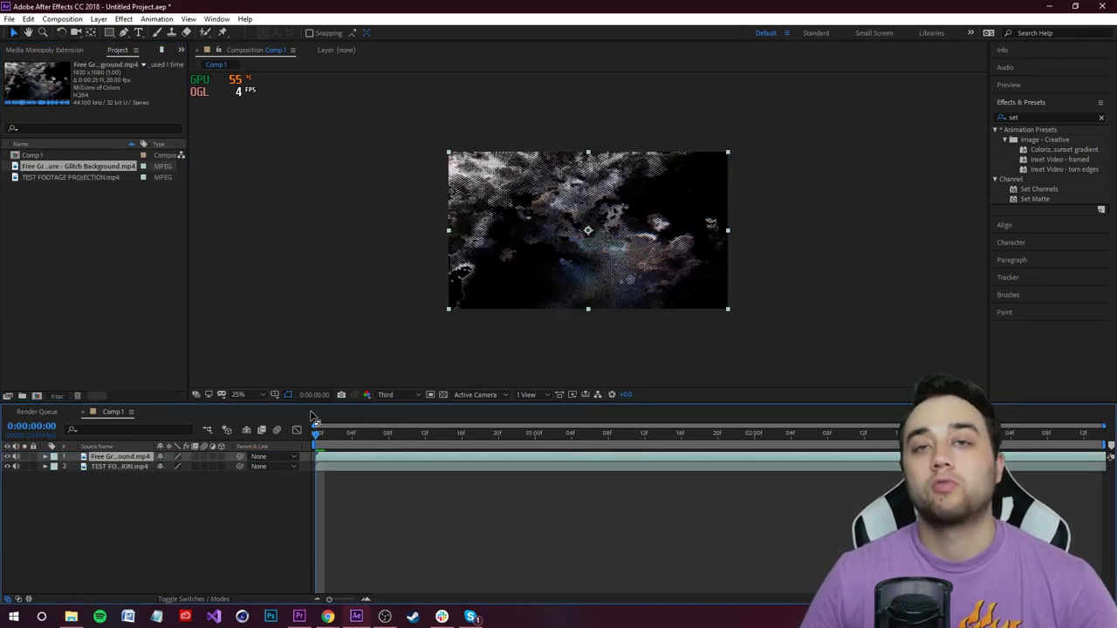
Apply Set Matte to the glitch background layer, taking the matte from TEST FOOTAGE PROJECTION.mp4 and using Saturation, and scrub to 0:00:00:02.
click(1030, 116)
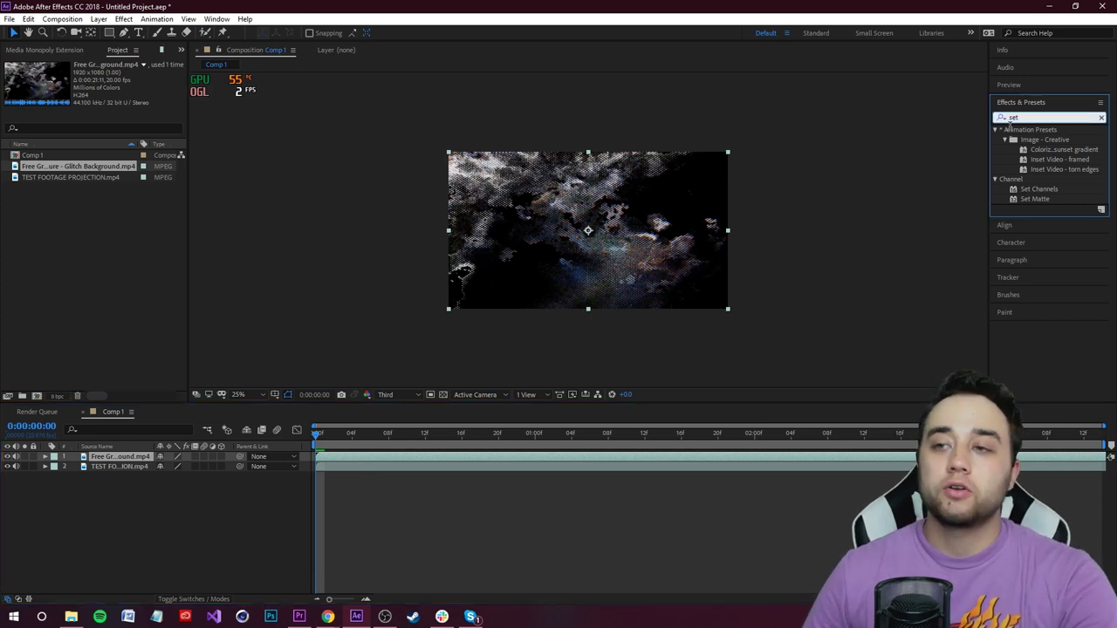
drag(1034, 199, 125, 465)
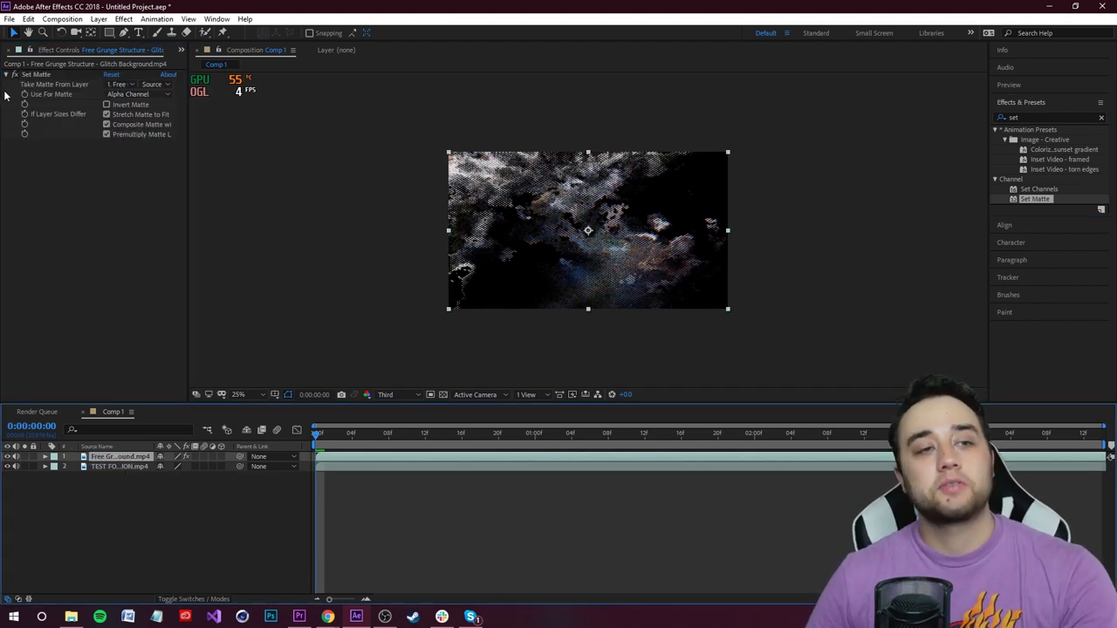
click(117, 84)
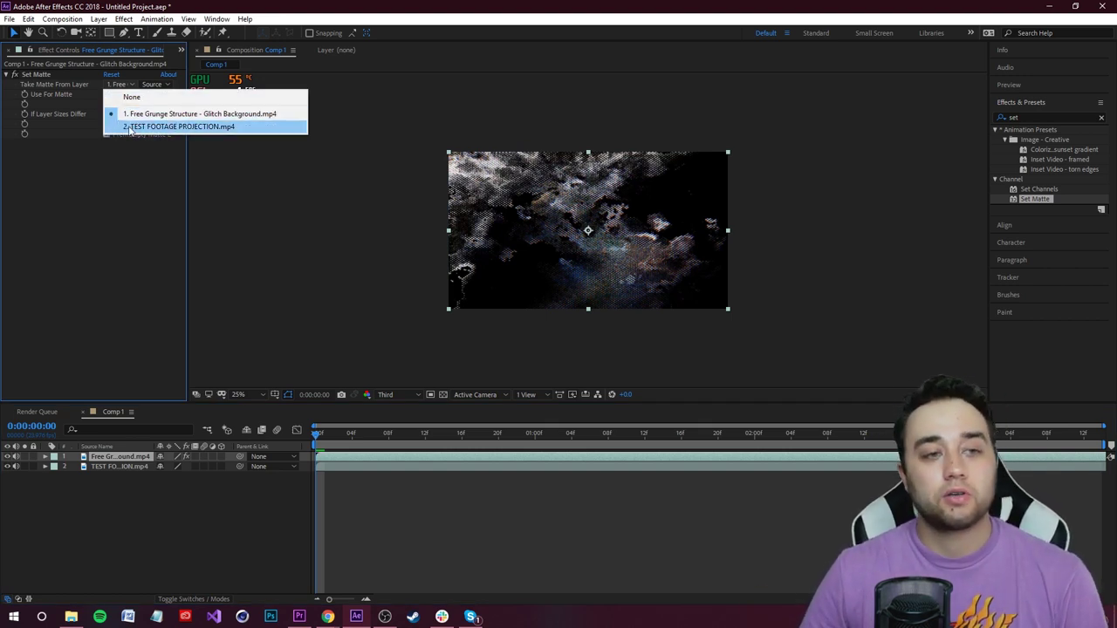
click(177, 127)
click(131, 93)
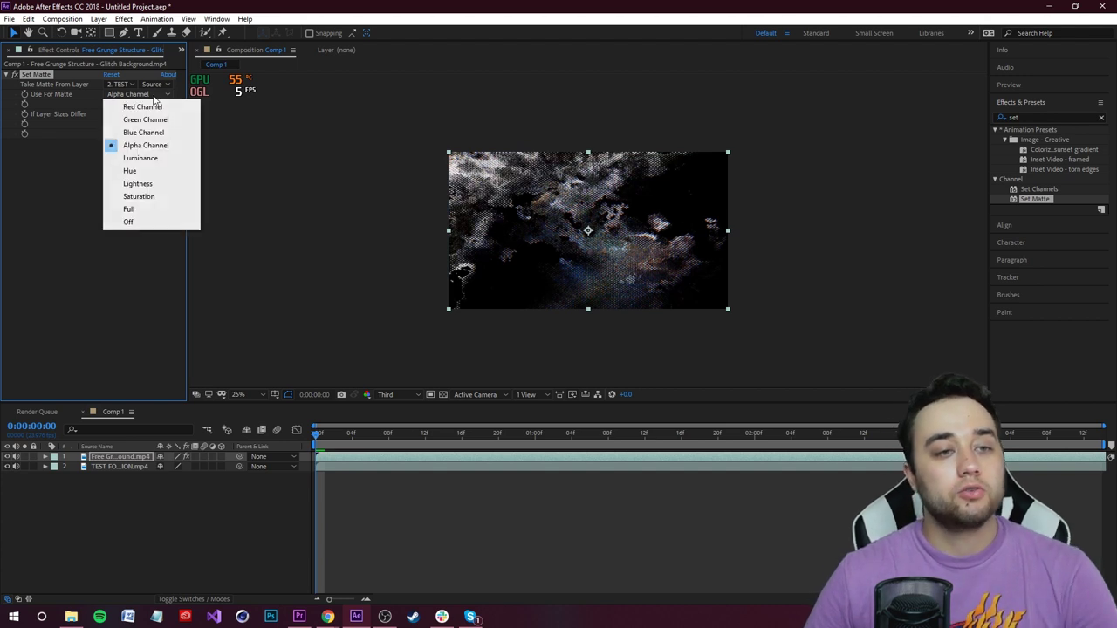
click(150, 198)
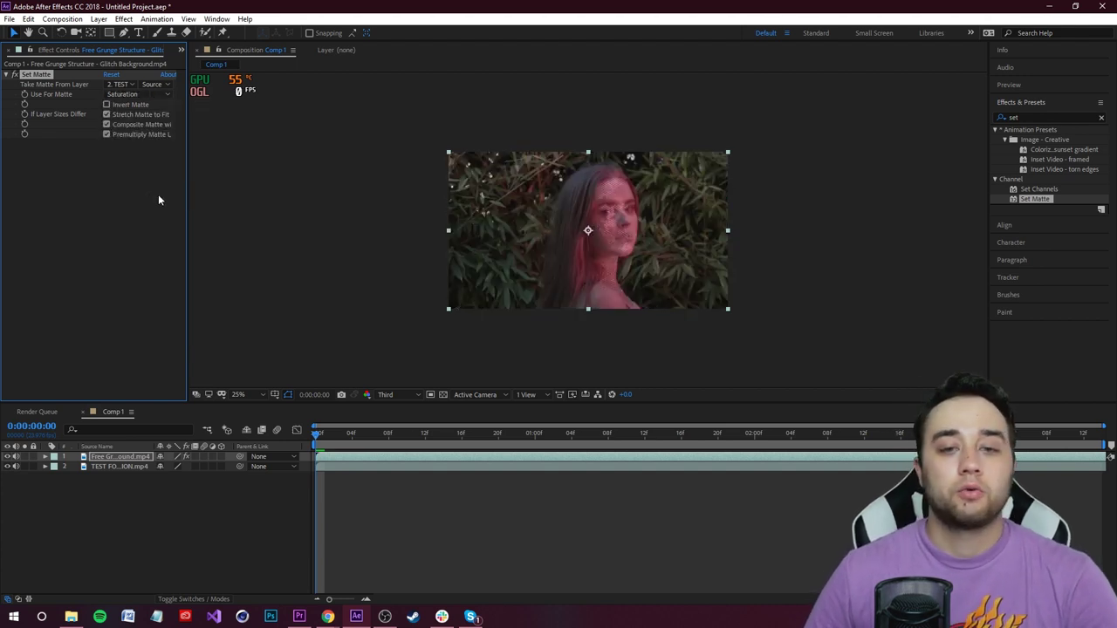
mouse_move(323, 439)
mouse_down()
mouse_move(385, 444)
mouse_move(336, 456)
mouse_up()
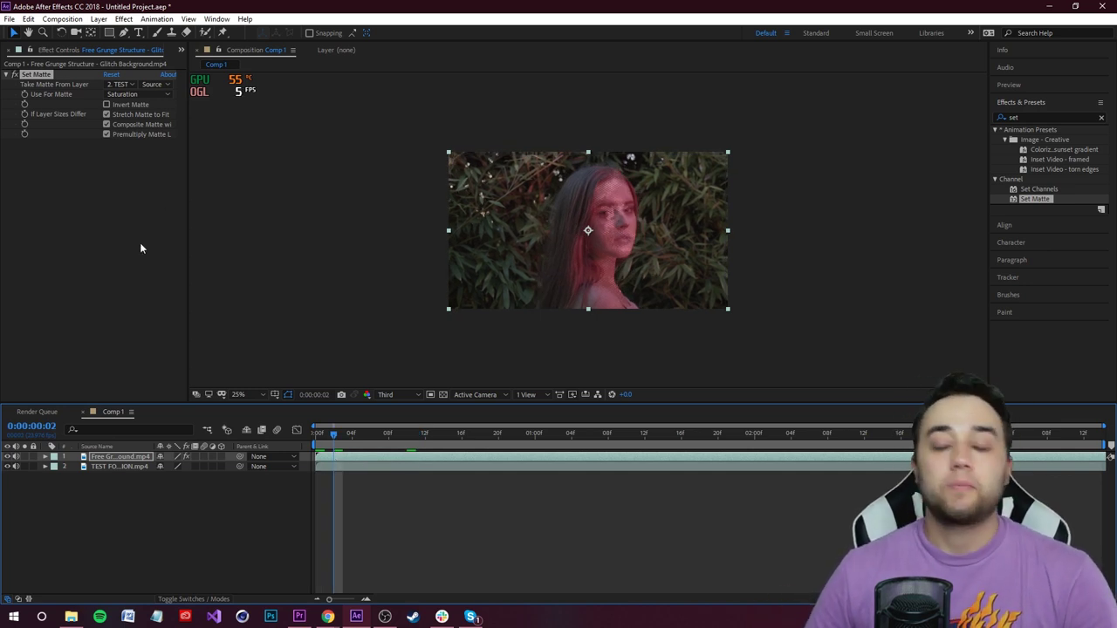
Show the layer blend modes and set the glitch background layer to Color Dodge.
click(45, 457)
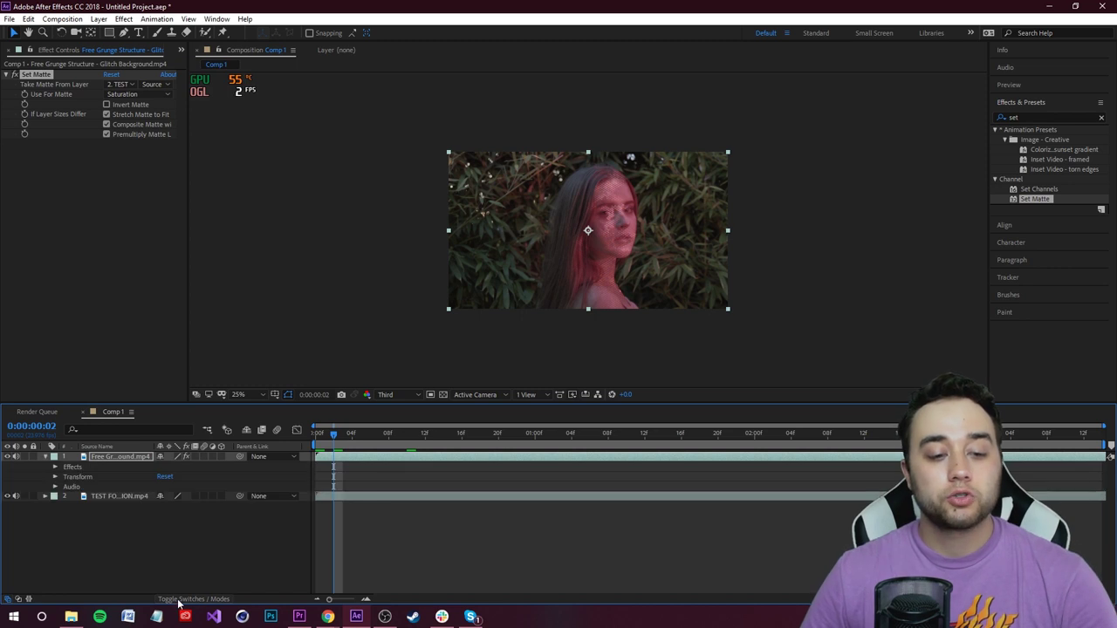
click(179, 600)
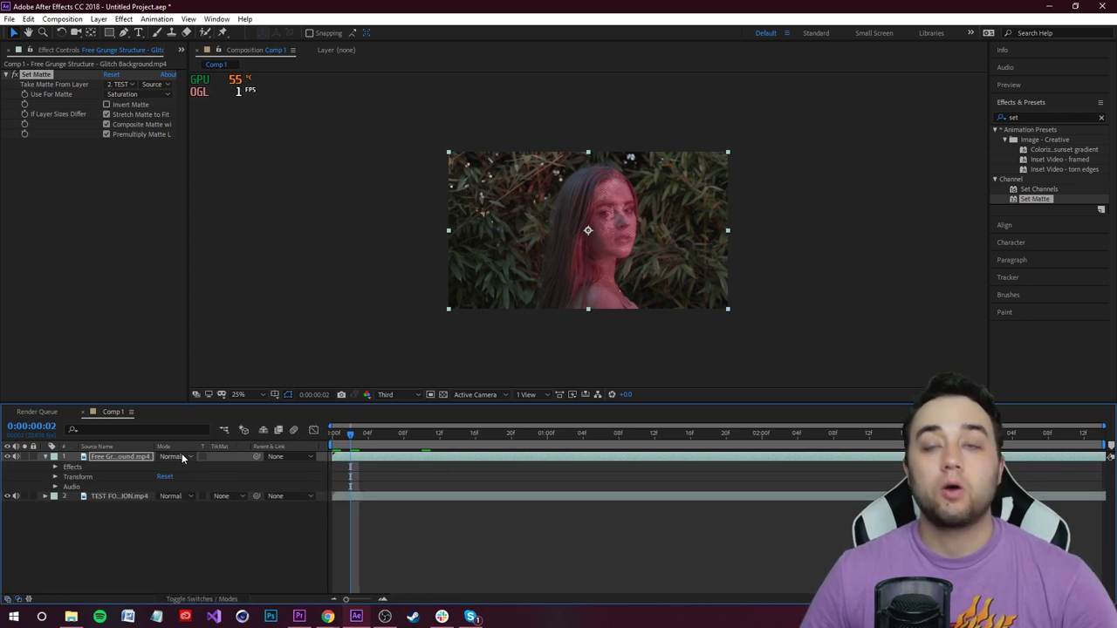
click(185, 456)
click(265, 255)
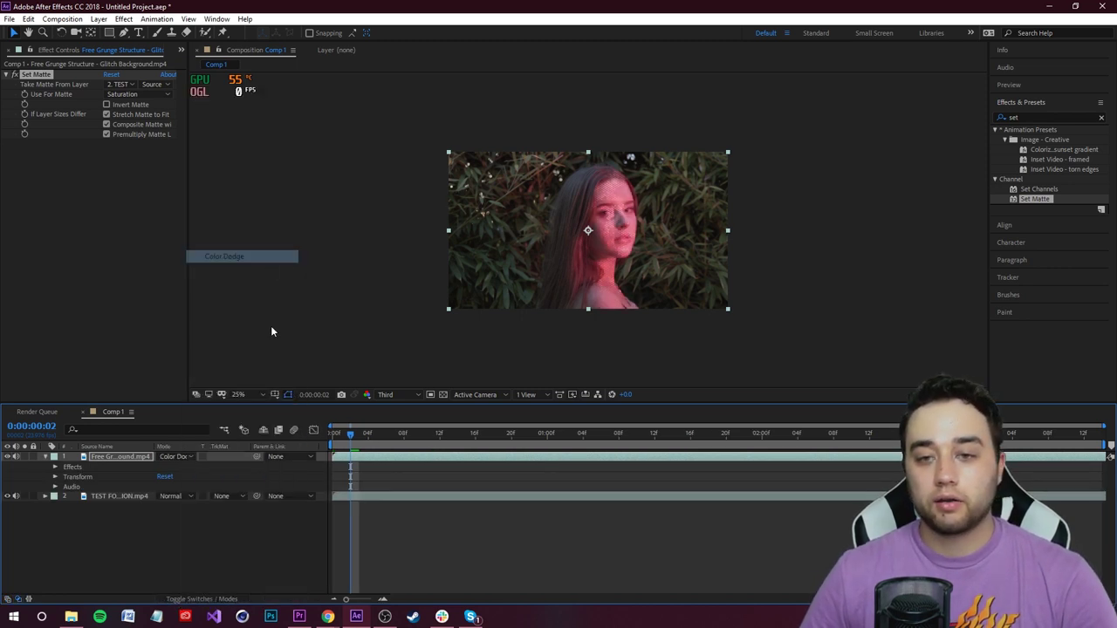
Find the Curves effect and apply it to the glitch background layer.
click(112, 459)
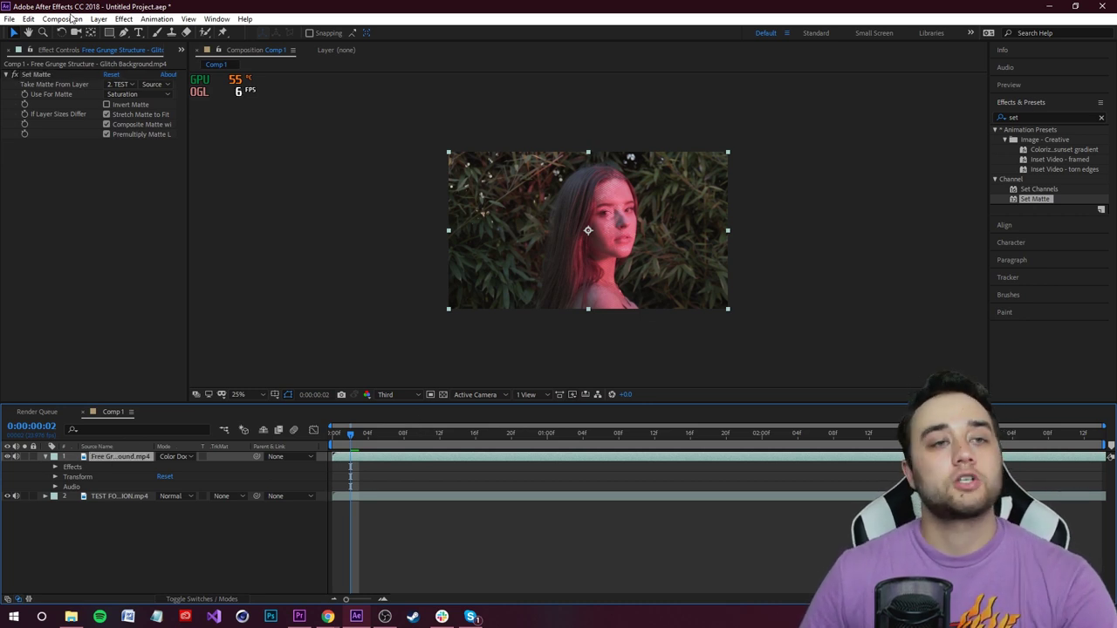
click(130, 21)
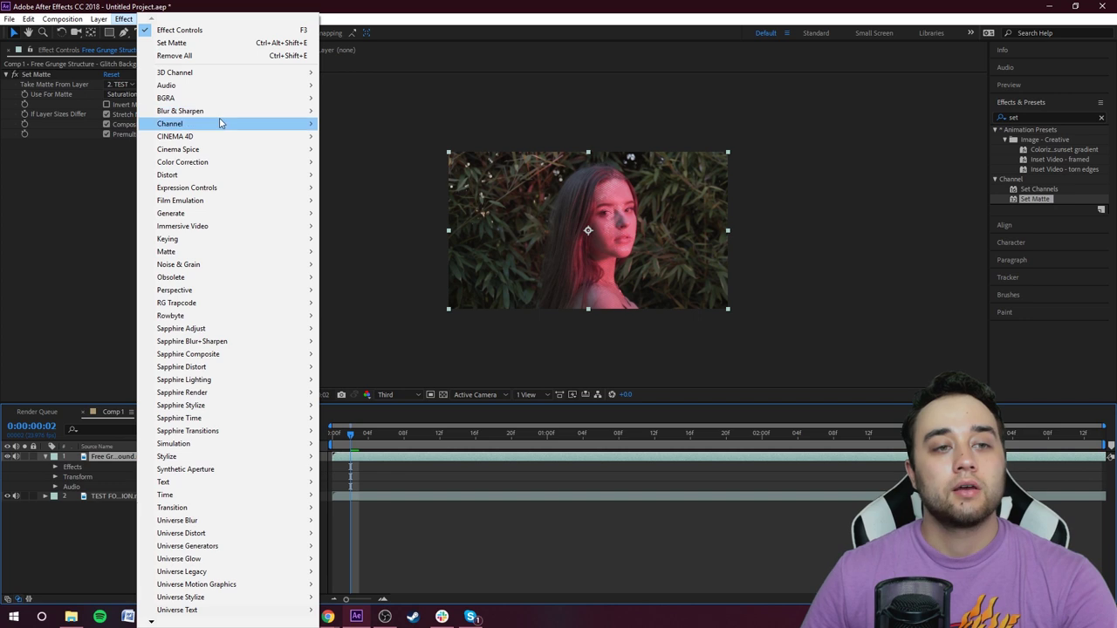
click(1039, 115)
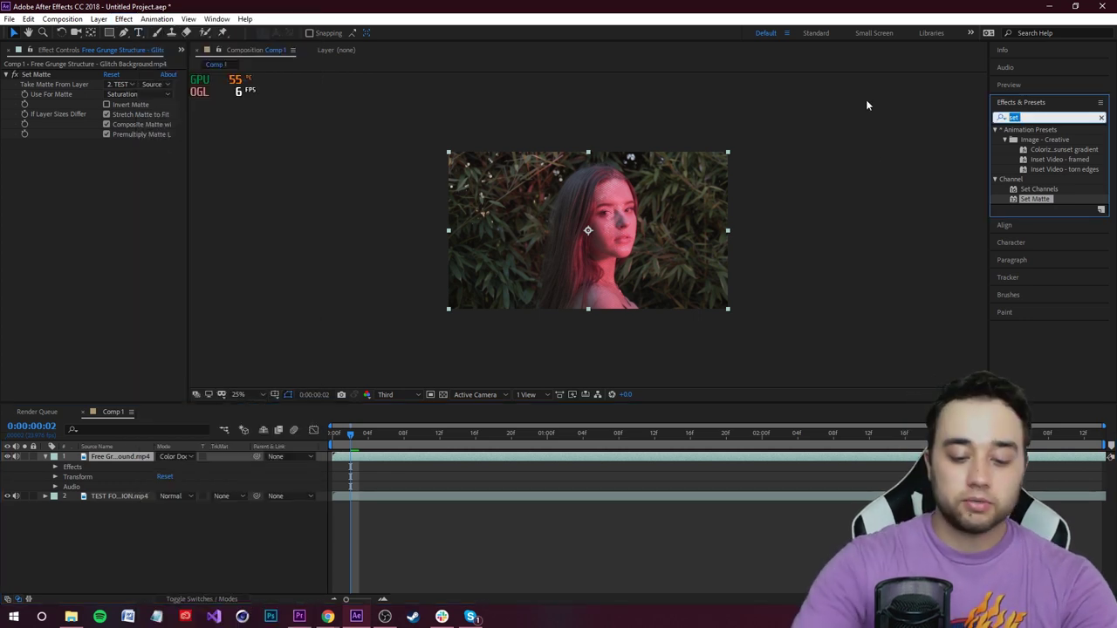
text(cur)
text(ves)
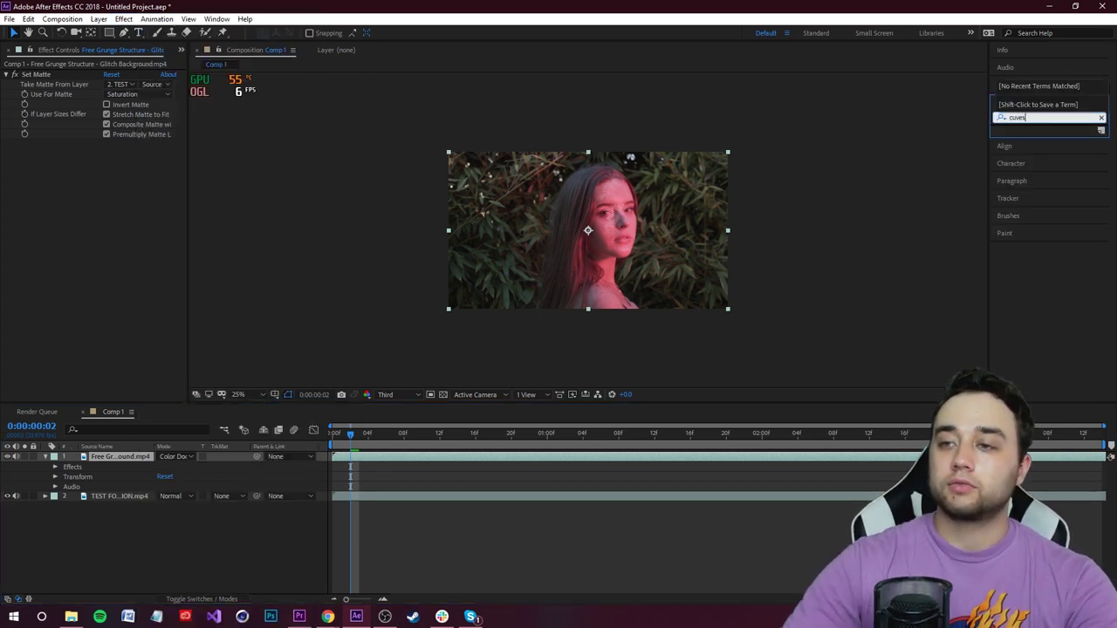
drag(1031, 170, 137, 456)
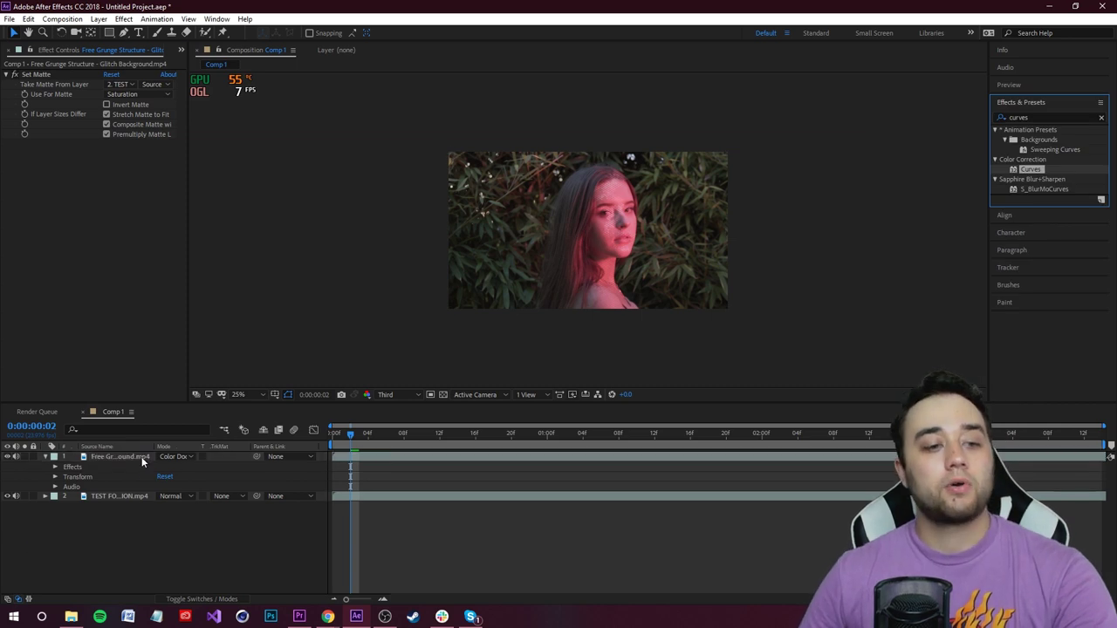
Raise the highlights and shadows of the glitch layer's RGB curve steeply to brighten the projected texture.
drag(129, 217, 125, 163)
drag(52, 292, 50, 209)
scroll(644, 257, up, 2)
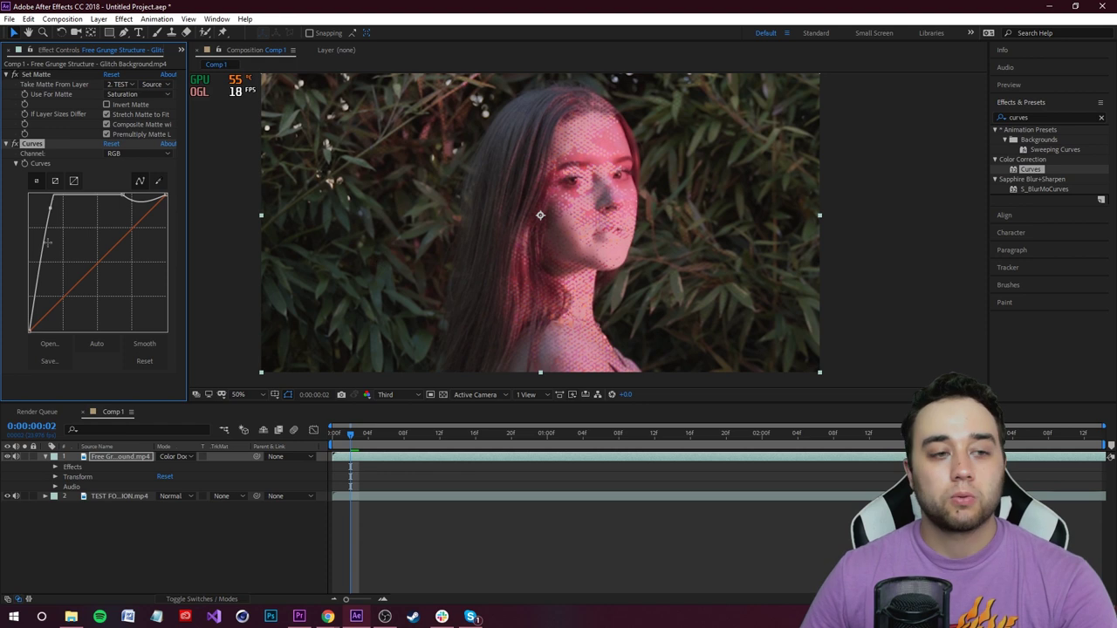
drag(56, 214, 44, 172)
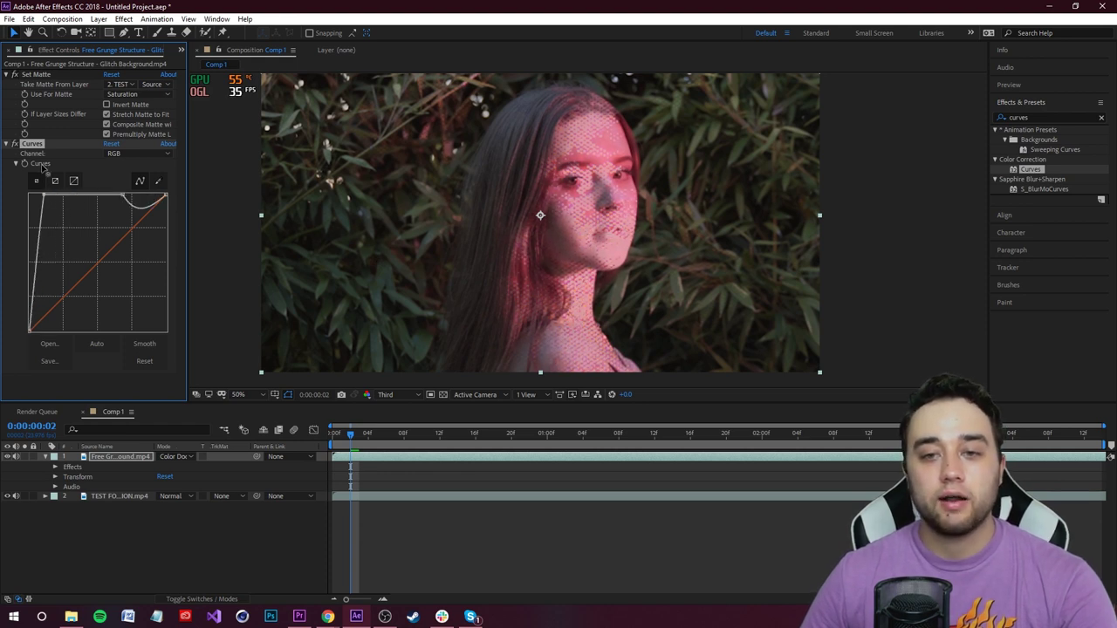
mouse_move(39, 122)
mouse_down()
mouse_move(66, 201)
mouse_move(37, 131)
mouse_move(40, 144)
mouse_up()
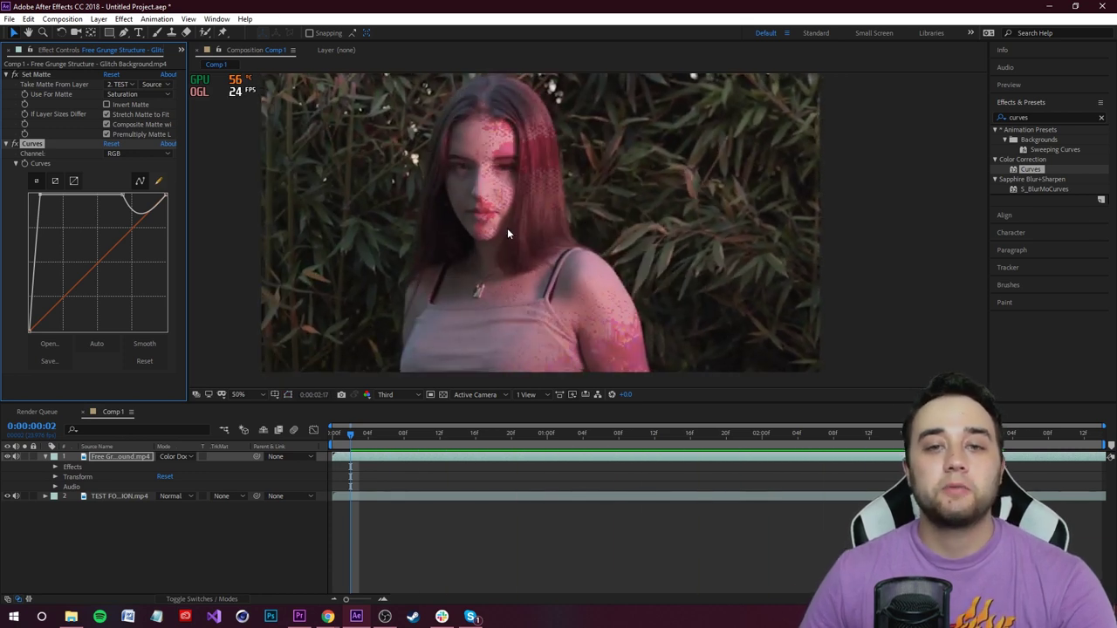
Play back the projection to 0:00:02:18 and slightly ease the steep shadow end of the RGB curve.
key(space)
mouse_move(45, 202)
mouse_down()
mouse_move(60, 210)
mouse_move(55, 236)
mouse_move(75, 261)
mouse_move(39, 216)
mouse_up()
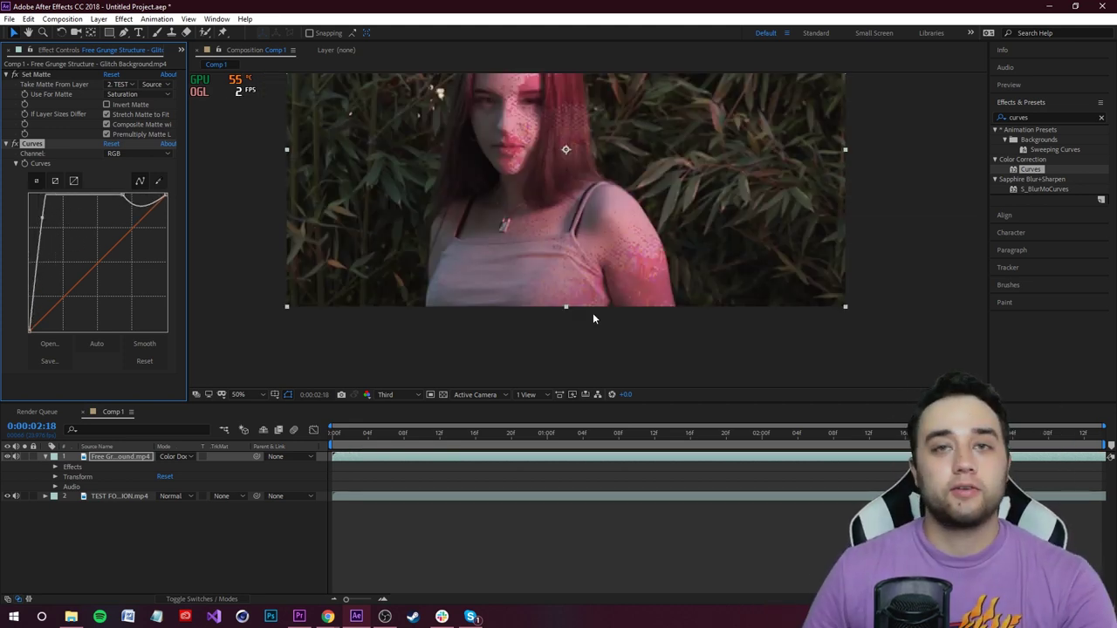
key(space)
drag(583, 157, 615, 212)
key(v)
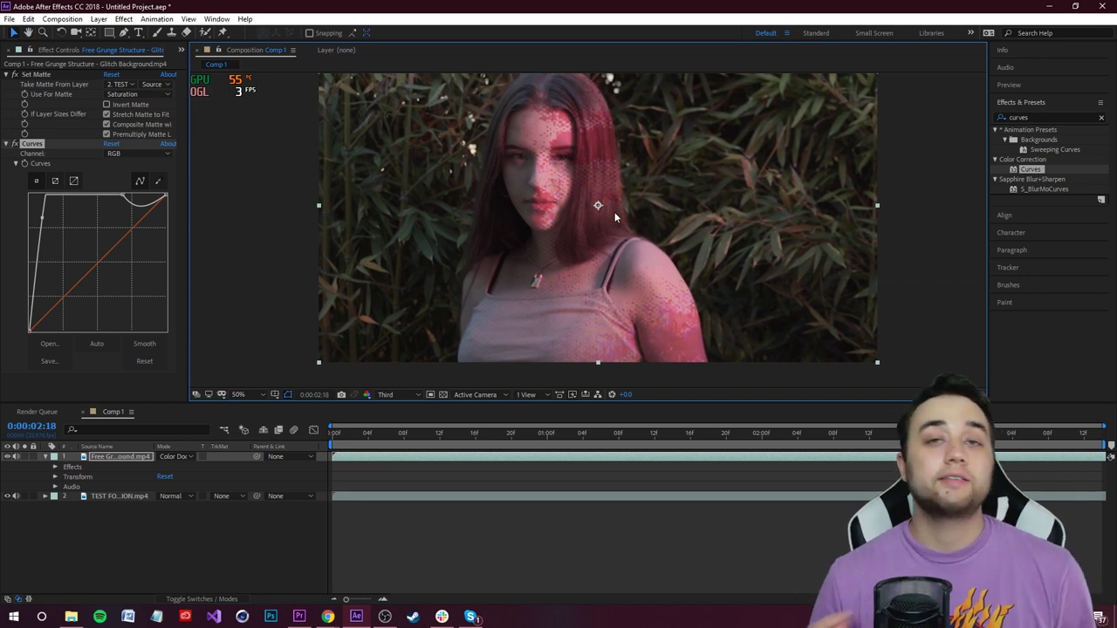